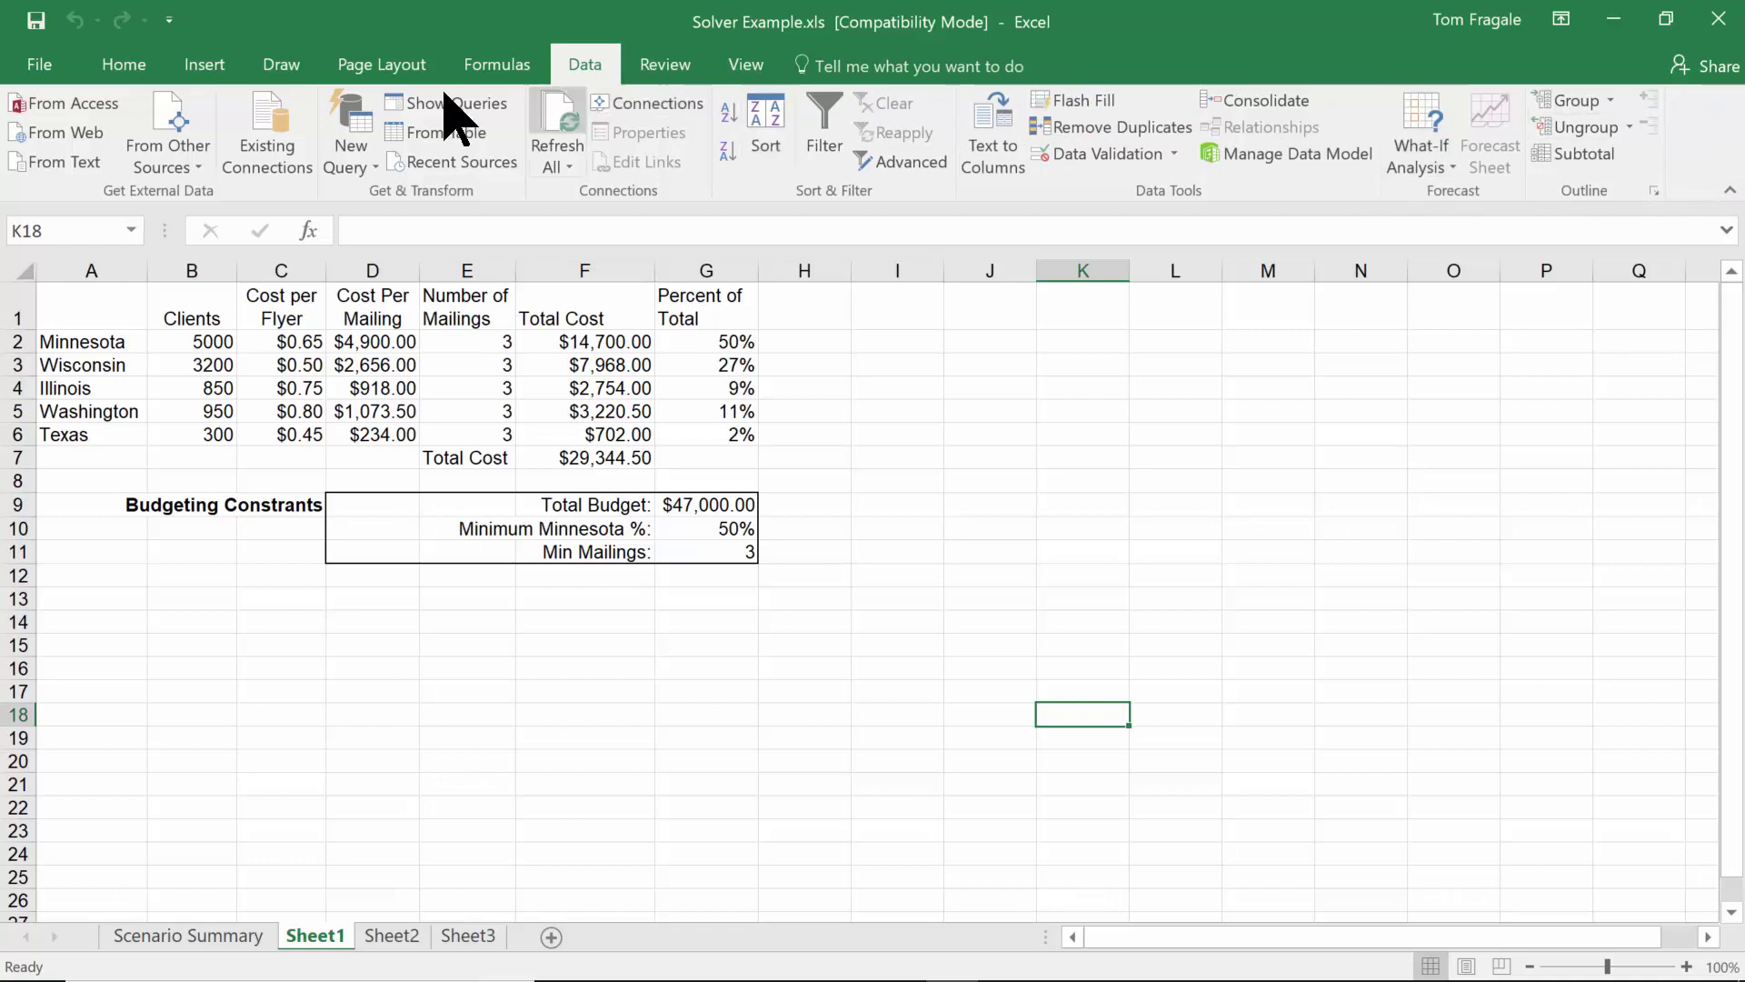
- Bring up the Excel Add-ins dialog listing Analysis ToolPak, Euro Currency Tools and Solver Add-in
{"action": "left_click", "coordinate": [38, 73]}
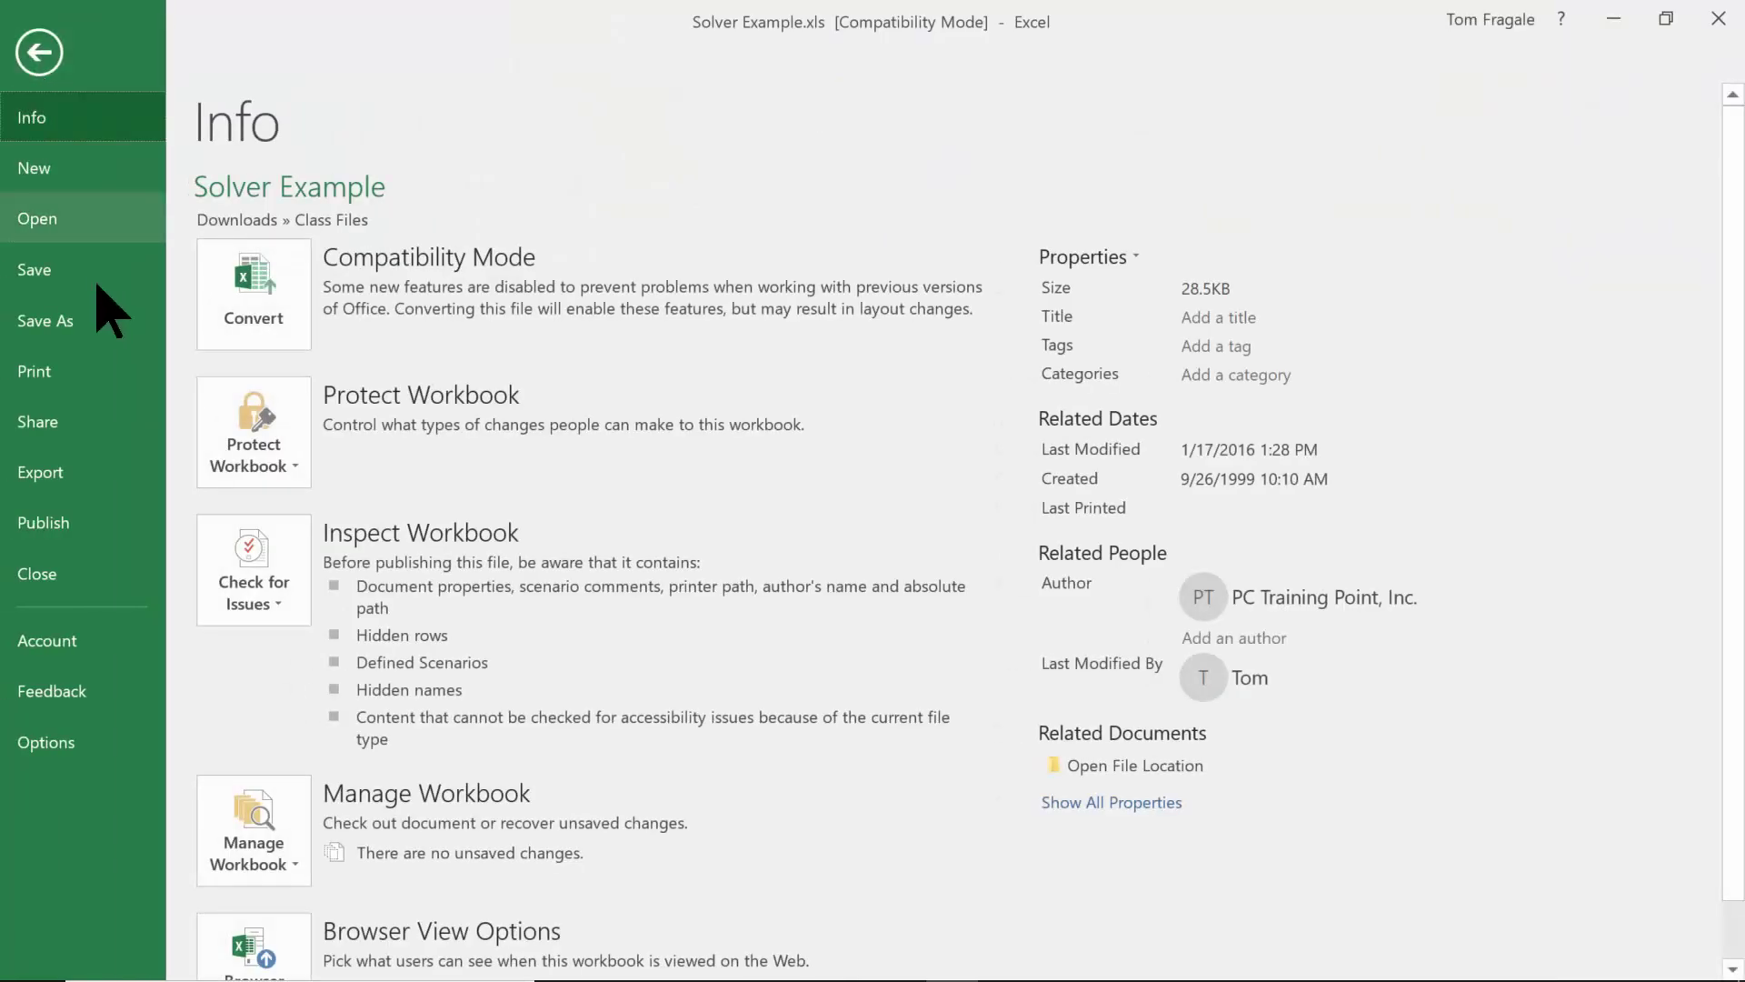
{"action": "left_click", "coordinate": [67, 747]}
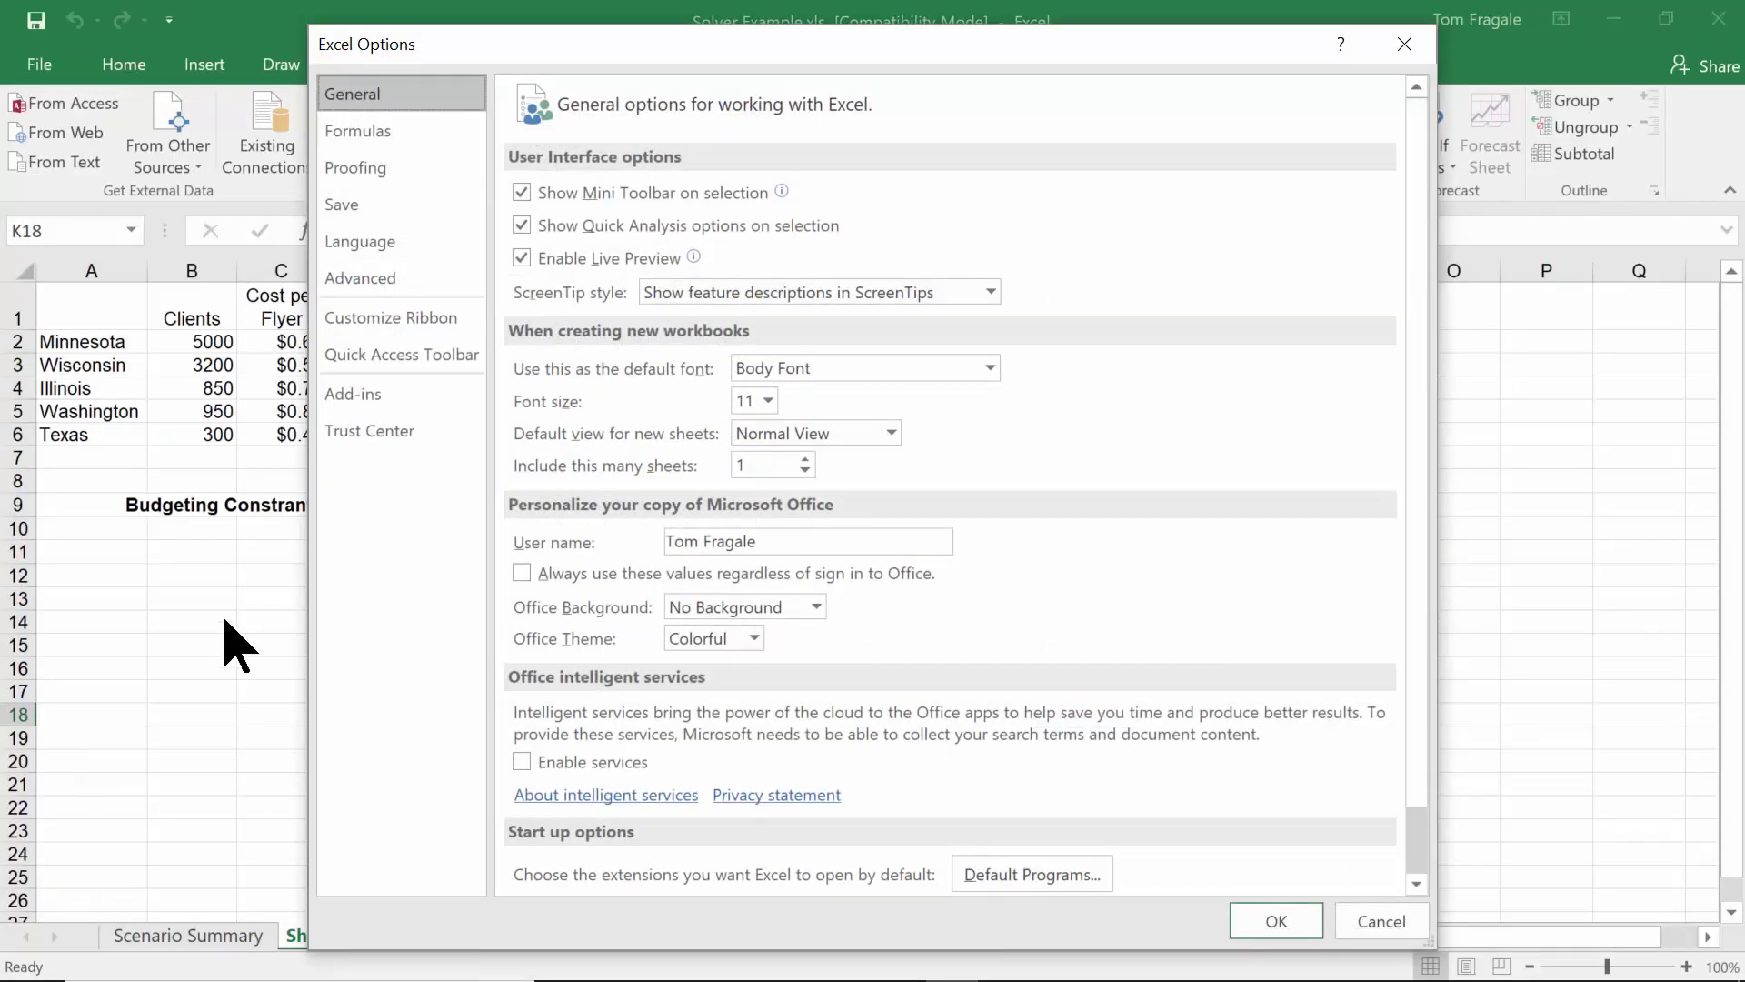
{"action": "left_click", "coordinate": [381, 393]}
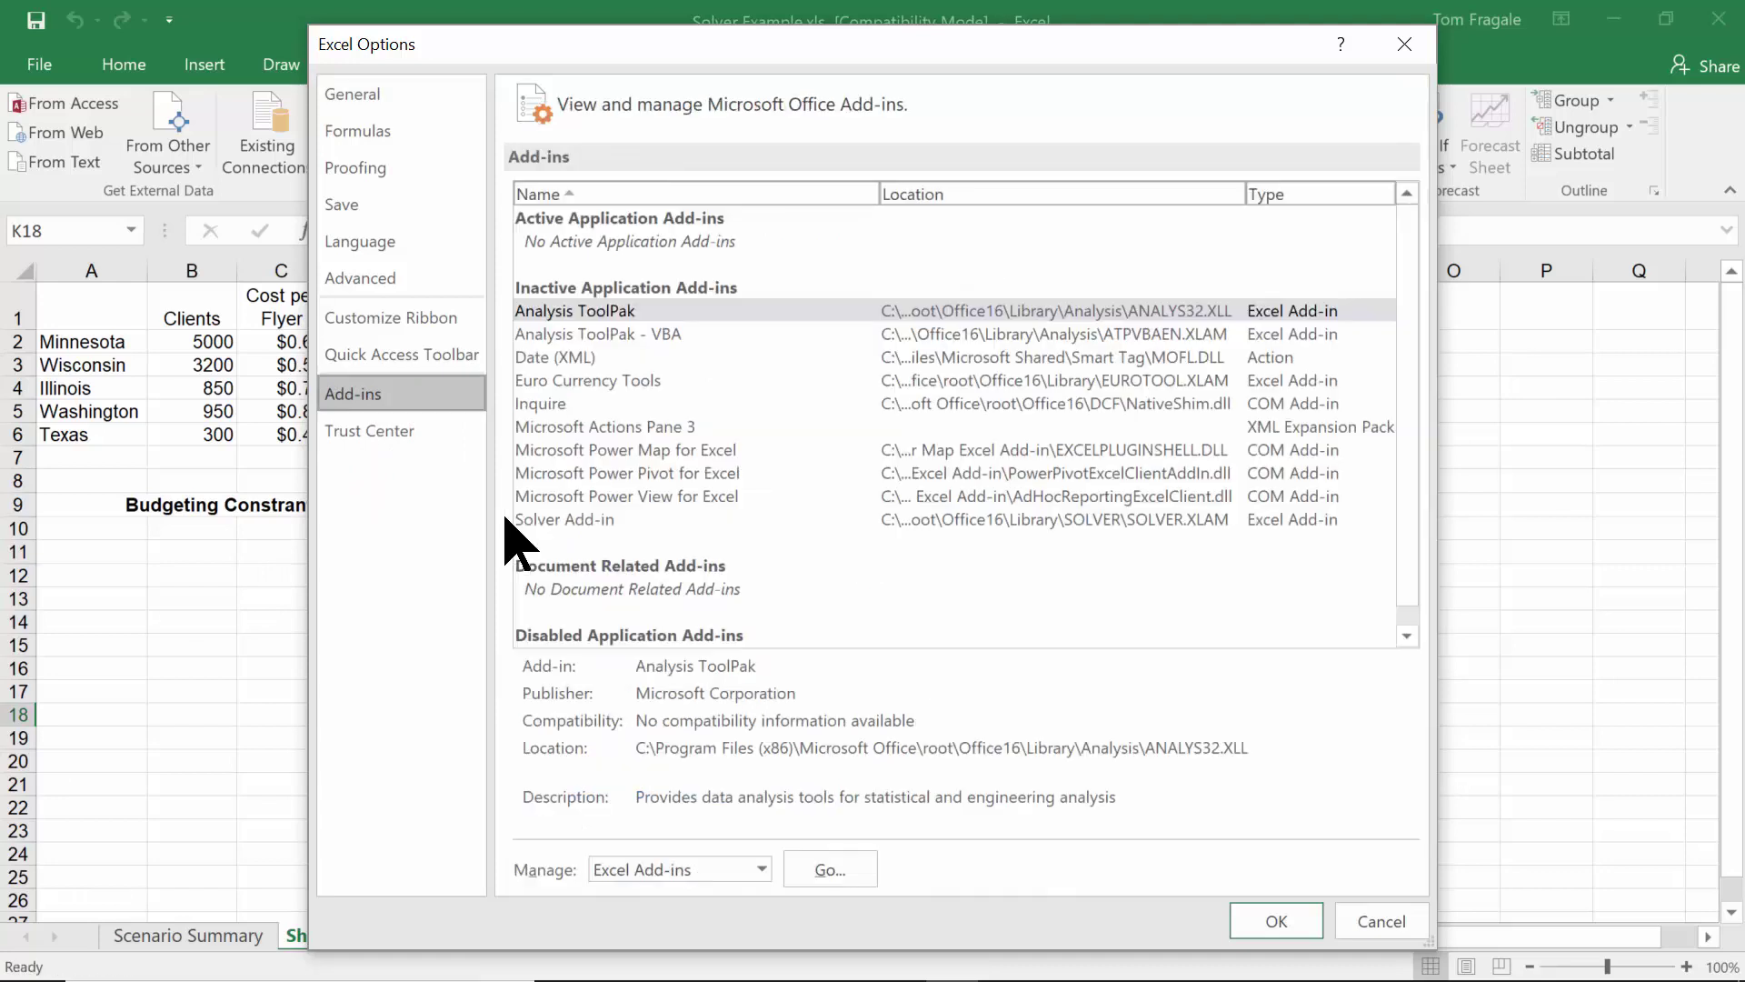
{"action": "left_click", "coordinate": [832, 869]}
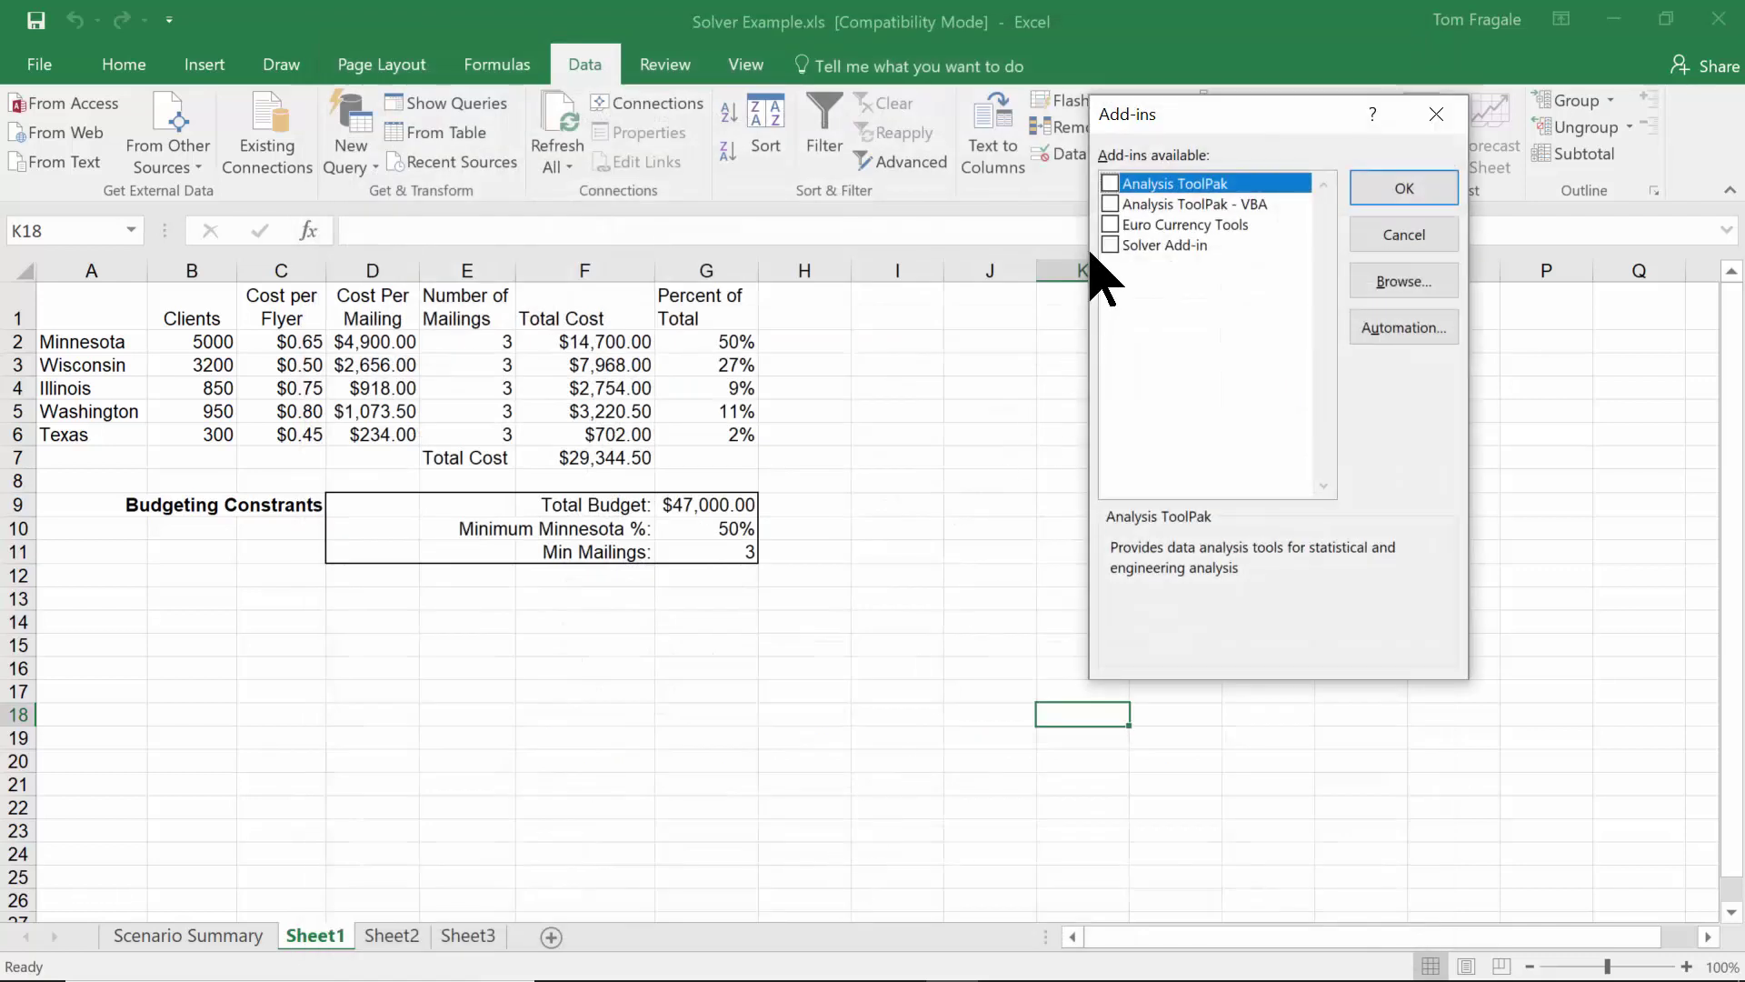
- Enable the Solver Add-in so Solver appears in the Data tab's Analyze group
{"action": "left_click", "coordinate": [1110, 245]}
{"action": "left_click_drag", "start_coordinate": [1192, 111], "coordinate": [1032, 157]}
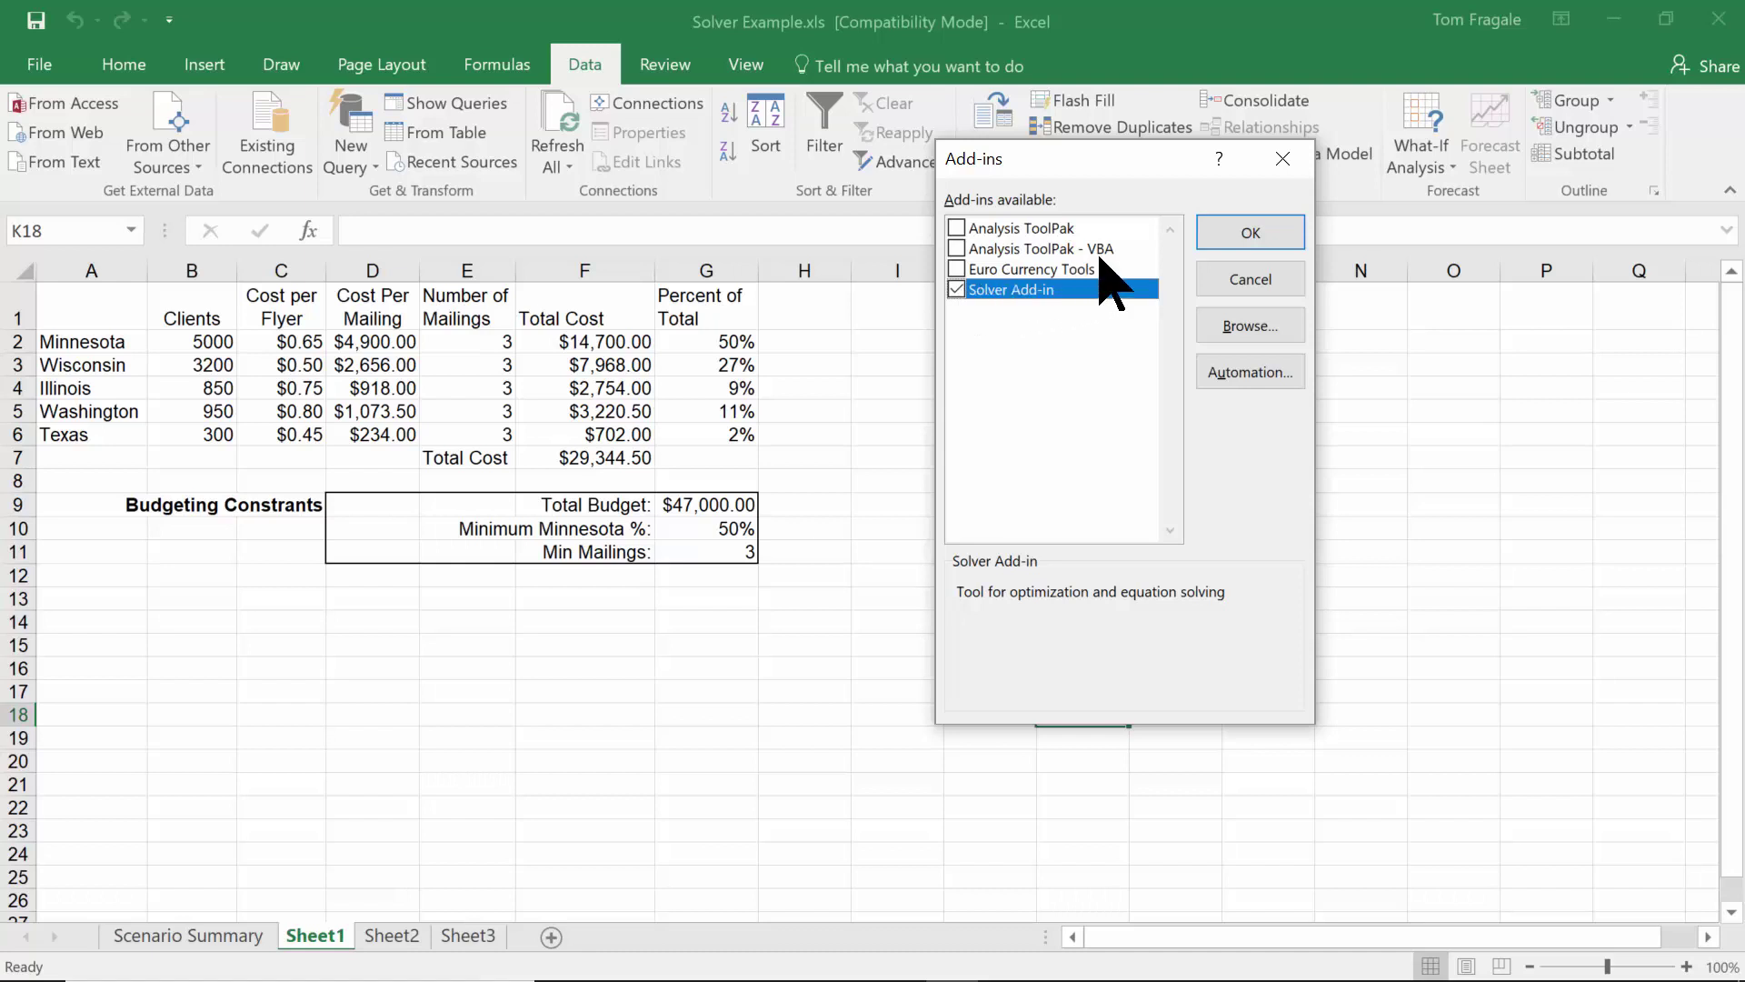
{"action": "left_click", "coordinate": [1250, 233]}
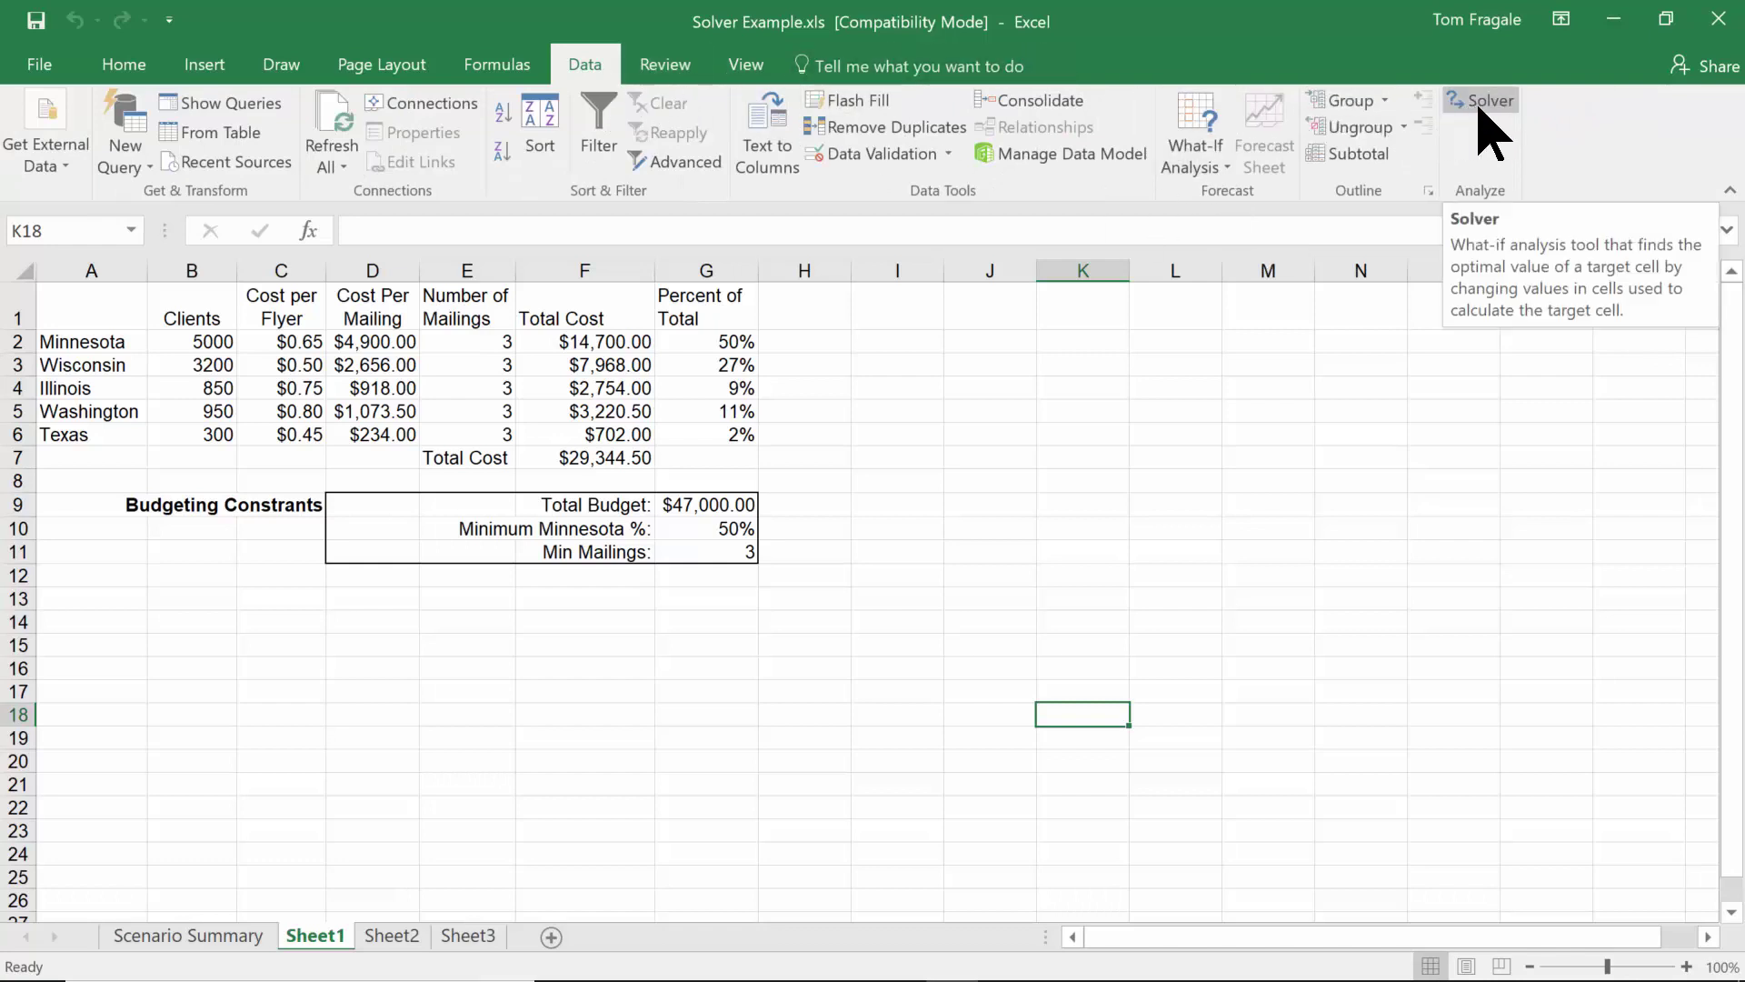
{"action": "left_click", "coordinate": [1059, 549]}
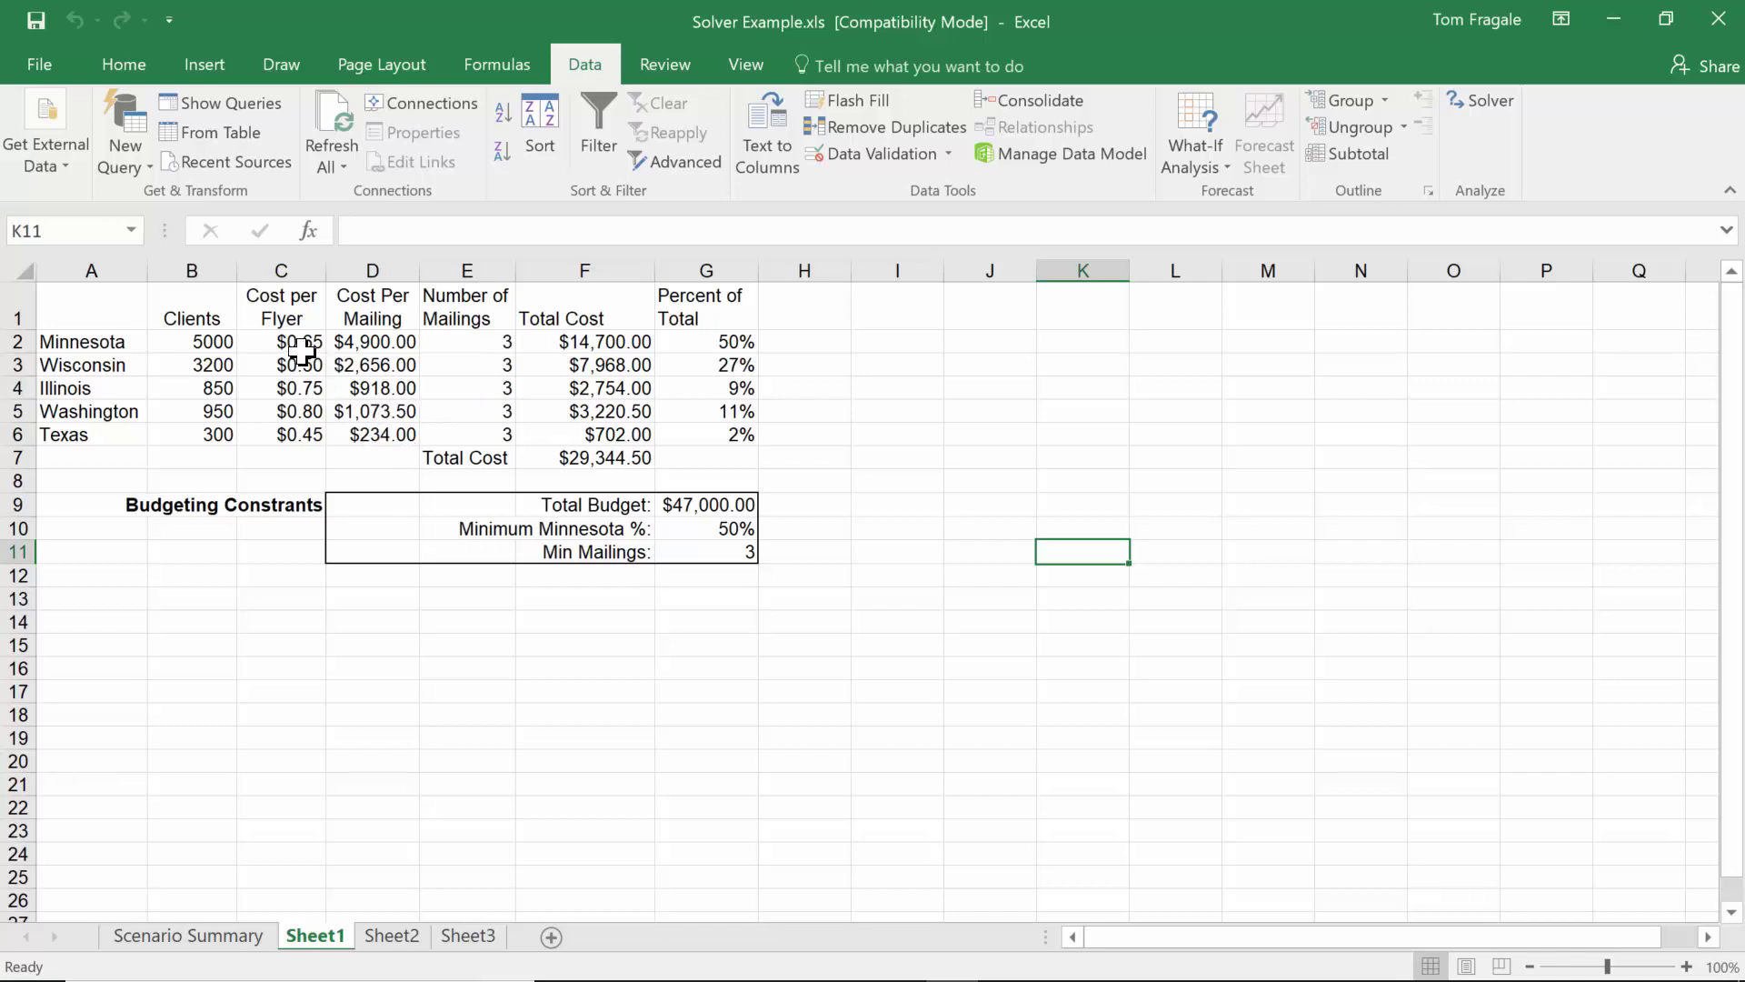
{"action": "left_click_drag", "start_coordinate": [91, 307], "coordinate": [109, 436]}
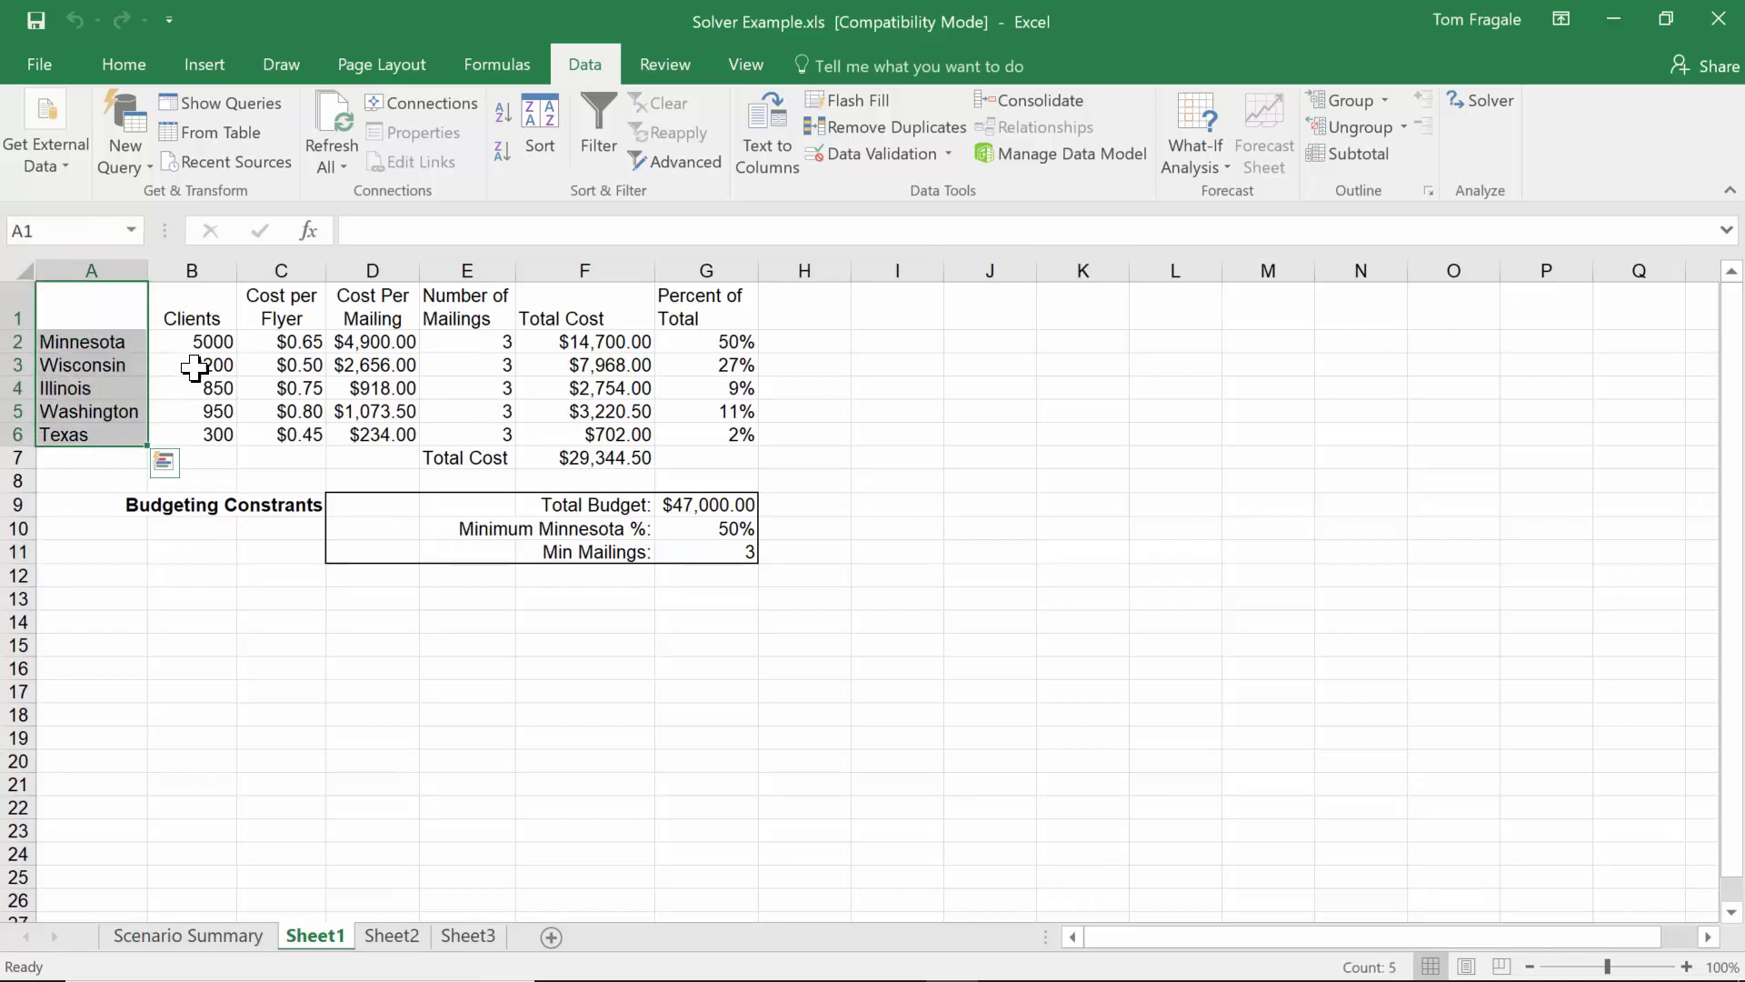
{"action": "left_click_drag", "start_coordinate": [212, 318], "coordinate": [200, 435]}
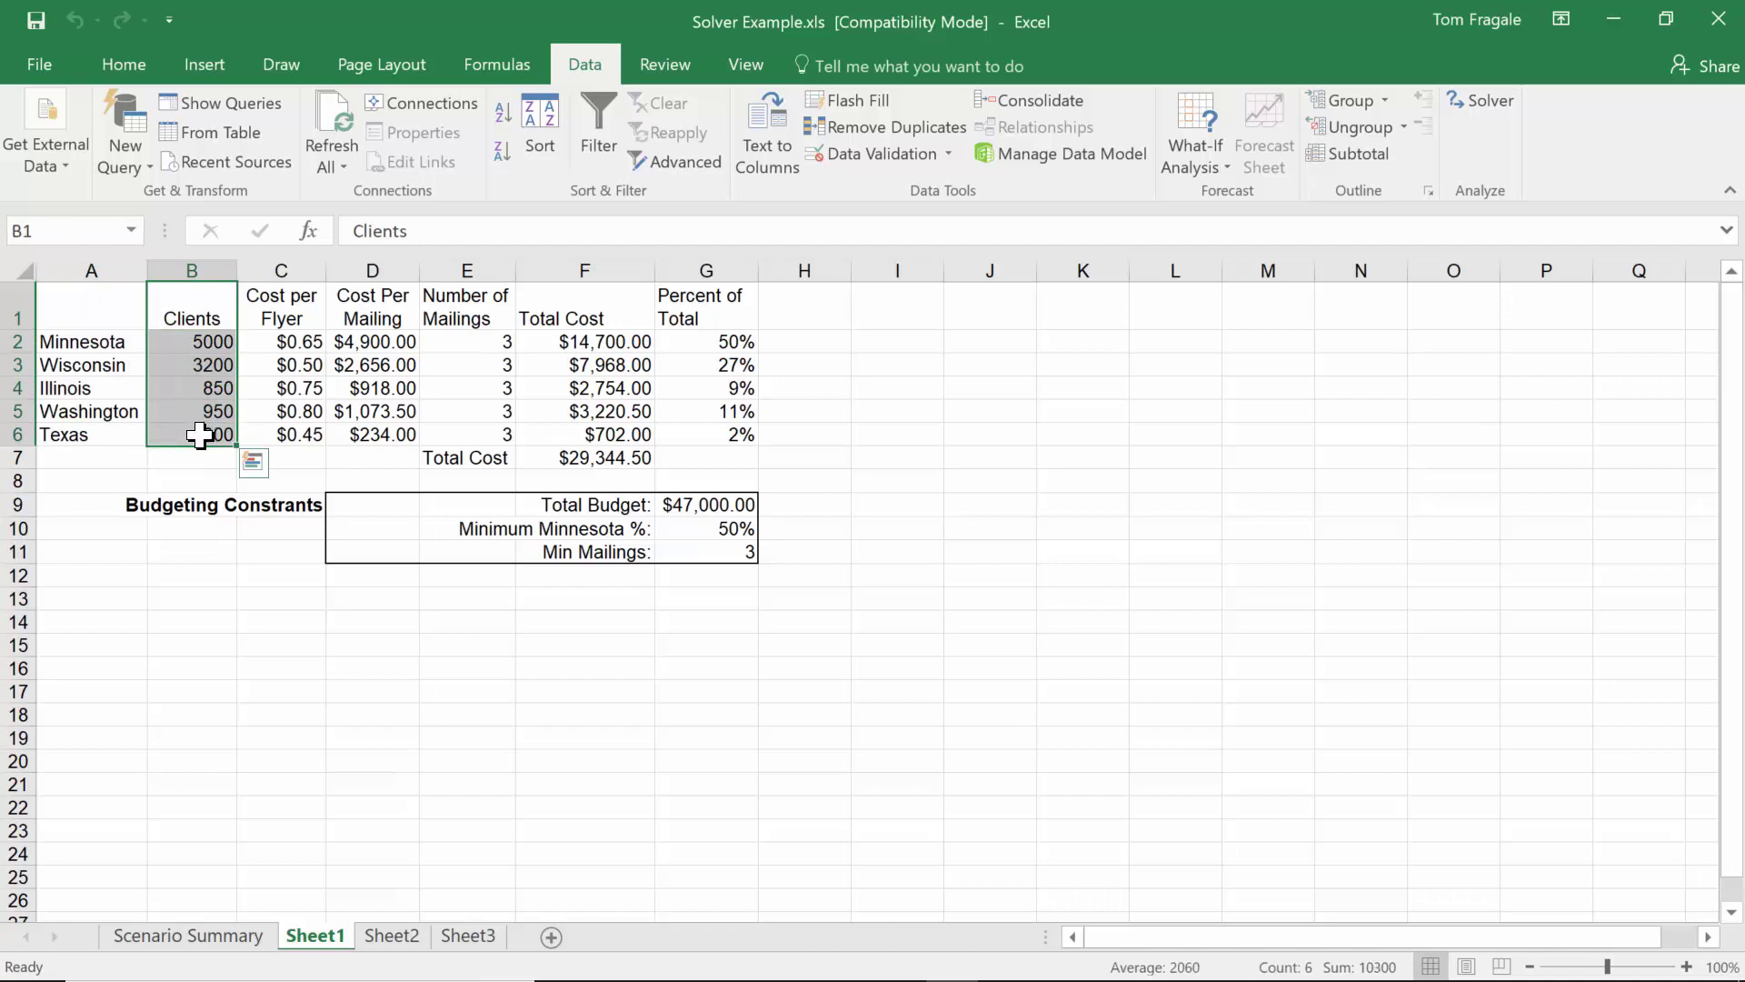
{"action": "left_click", "coordinate": [298, 300]}
{"action": "left_click_drag", "start_coordinate": [292, 348], "coordinate": [296, 438]}
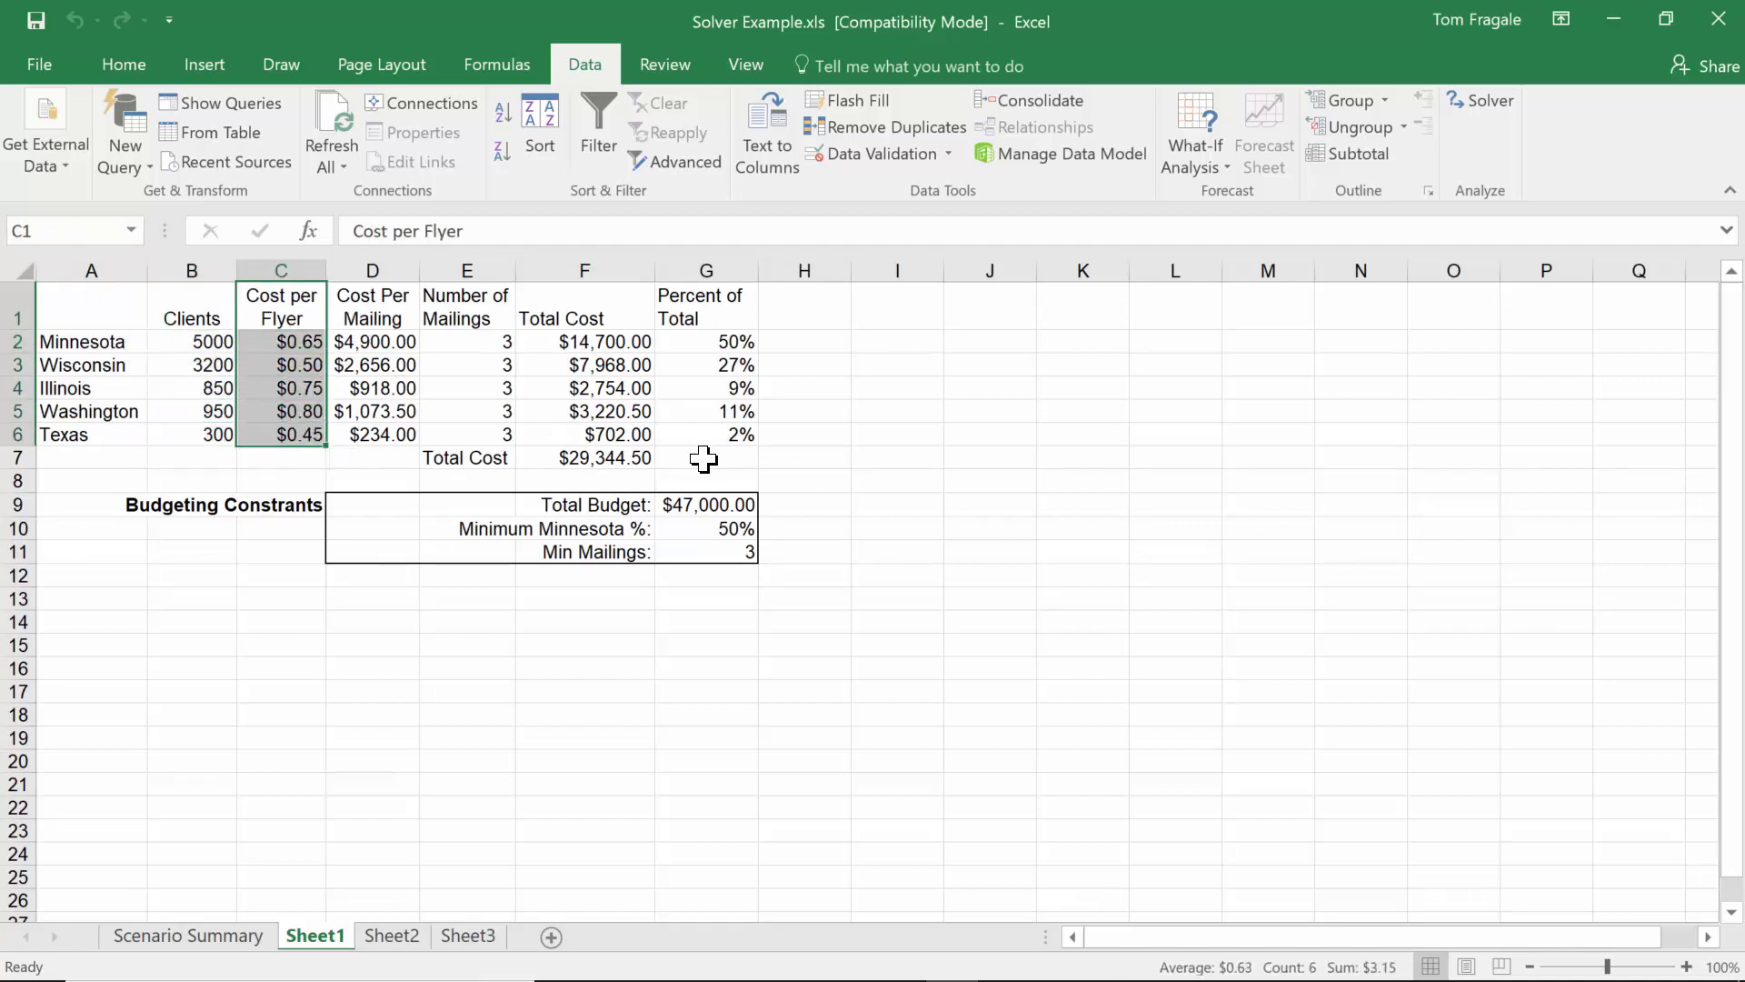
{"action": "left_click_drag", "start_coordinate": [374, 300], "coordinate": [401, 435]}
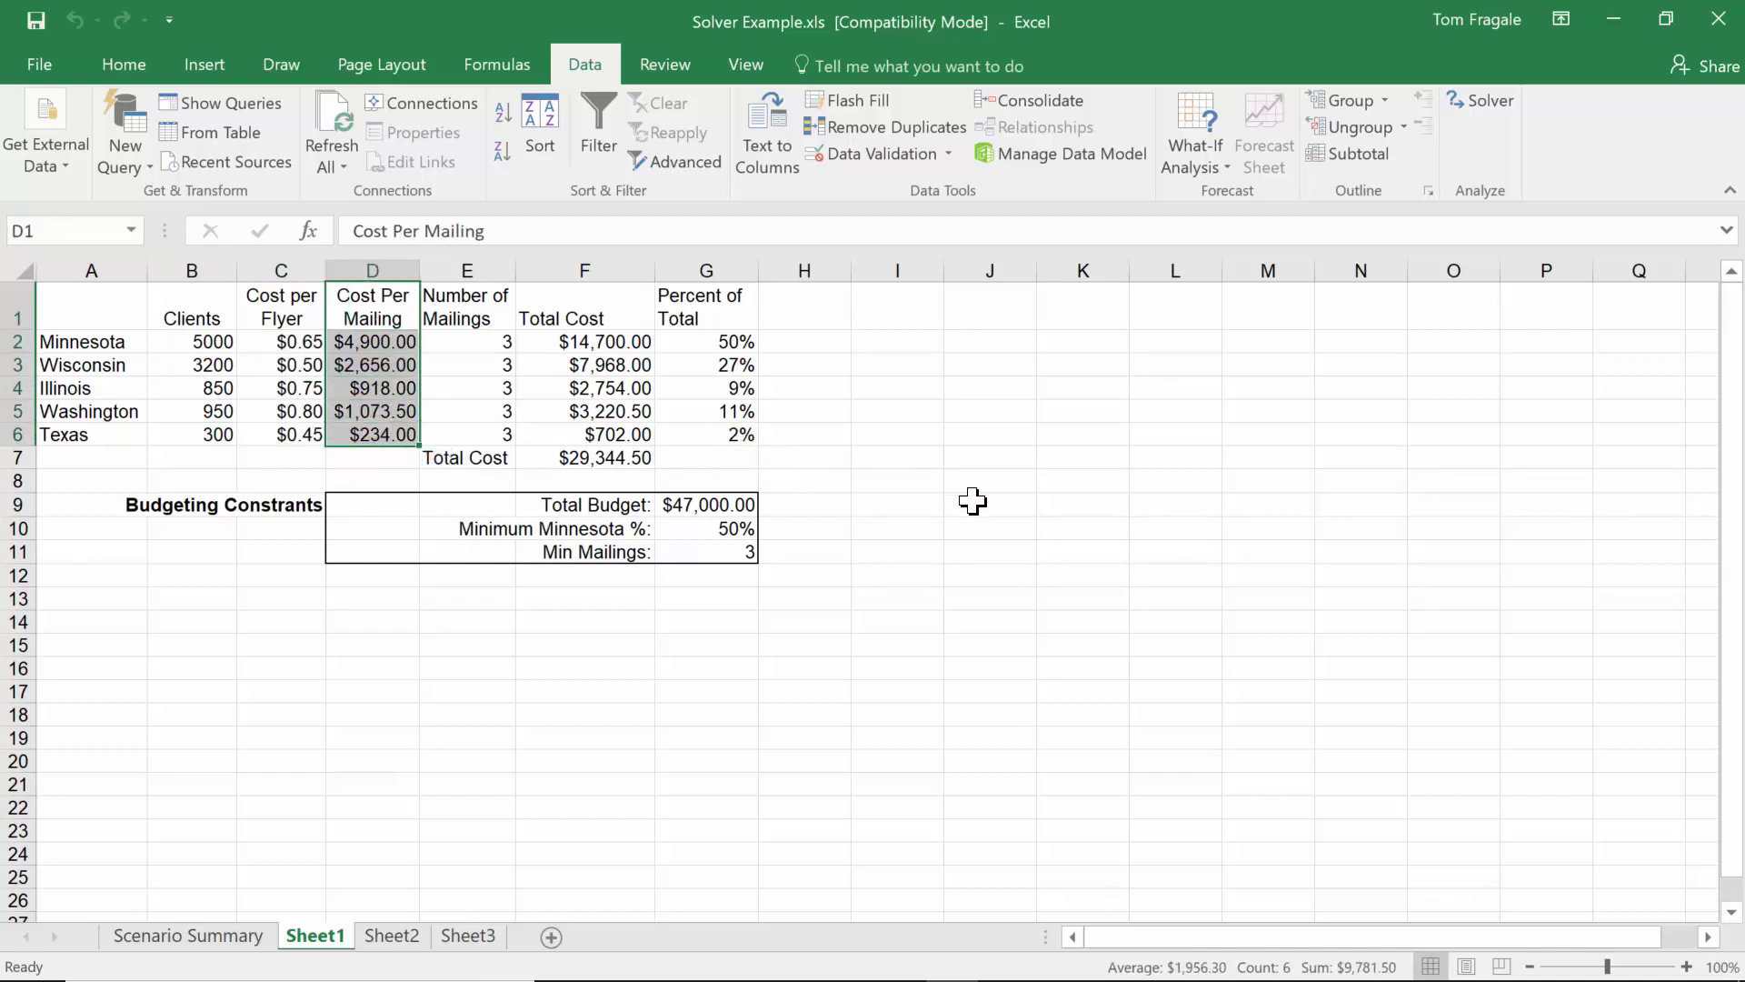
{"action": "left_click_drag", "start_coordinate": [466, 306], "coordinate": [480, 435]}
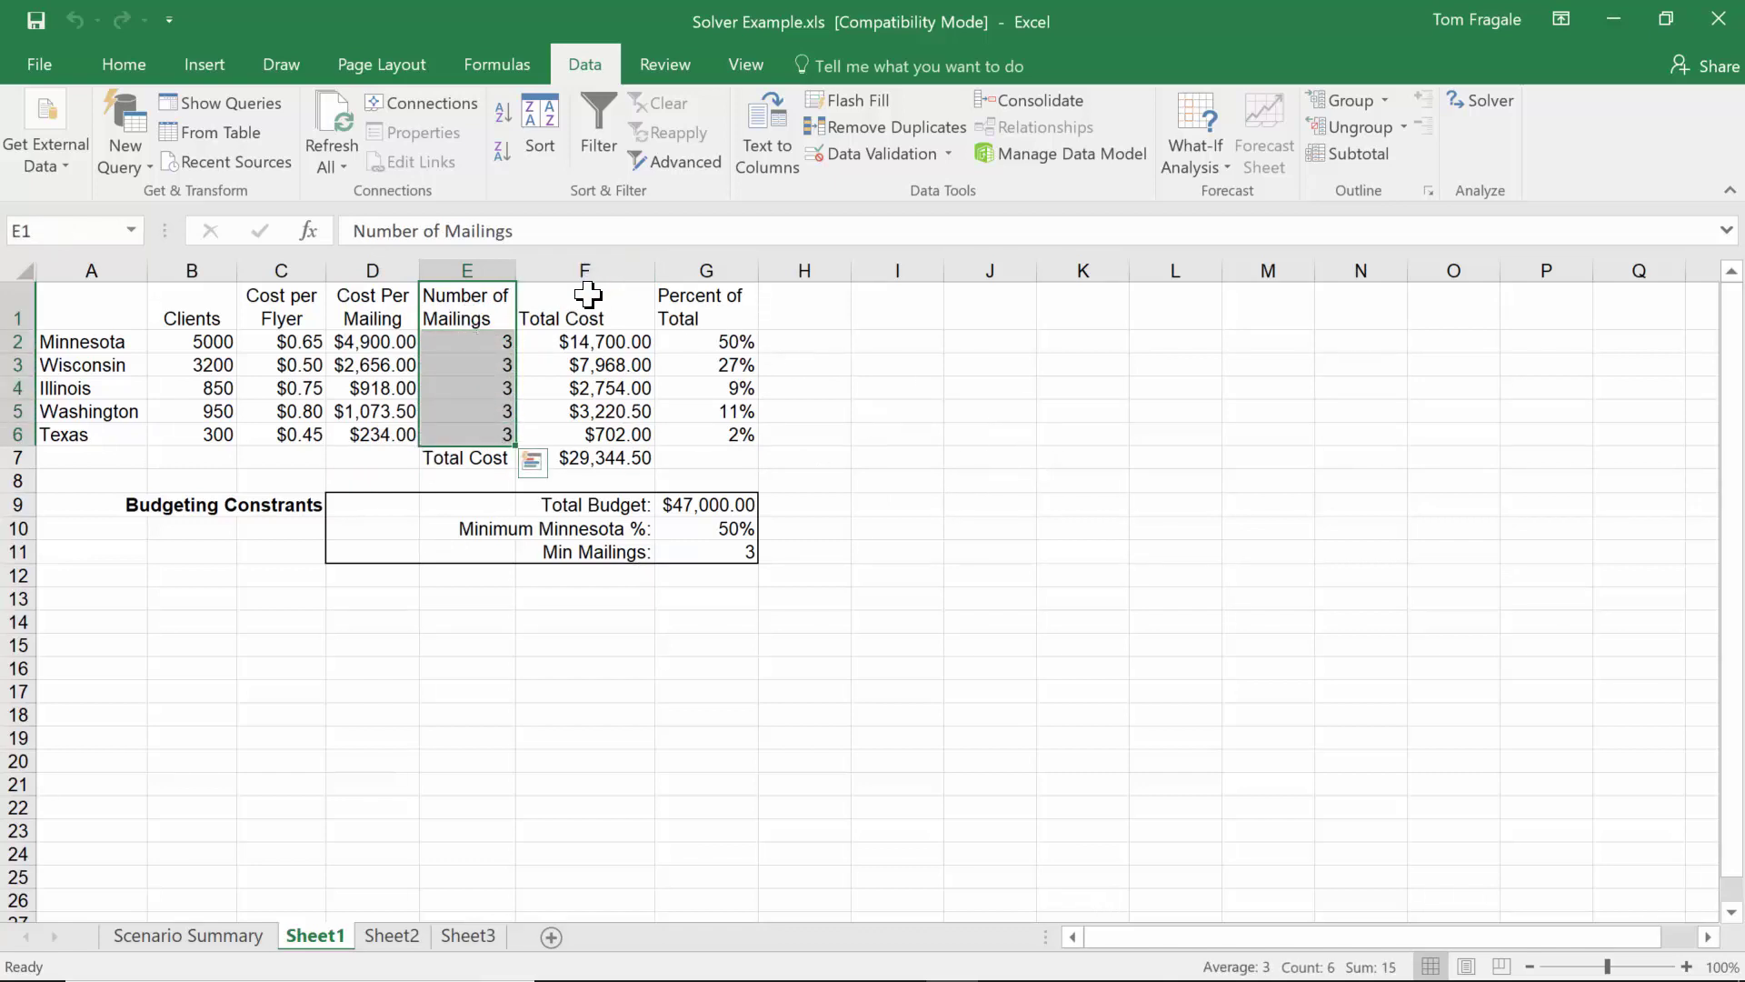
{"action": "left_click", "coordinate": [603, 343]}
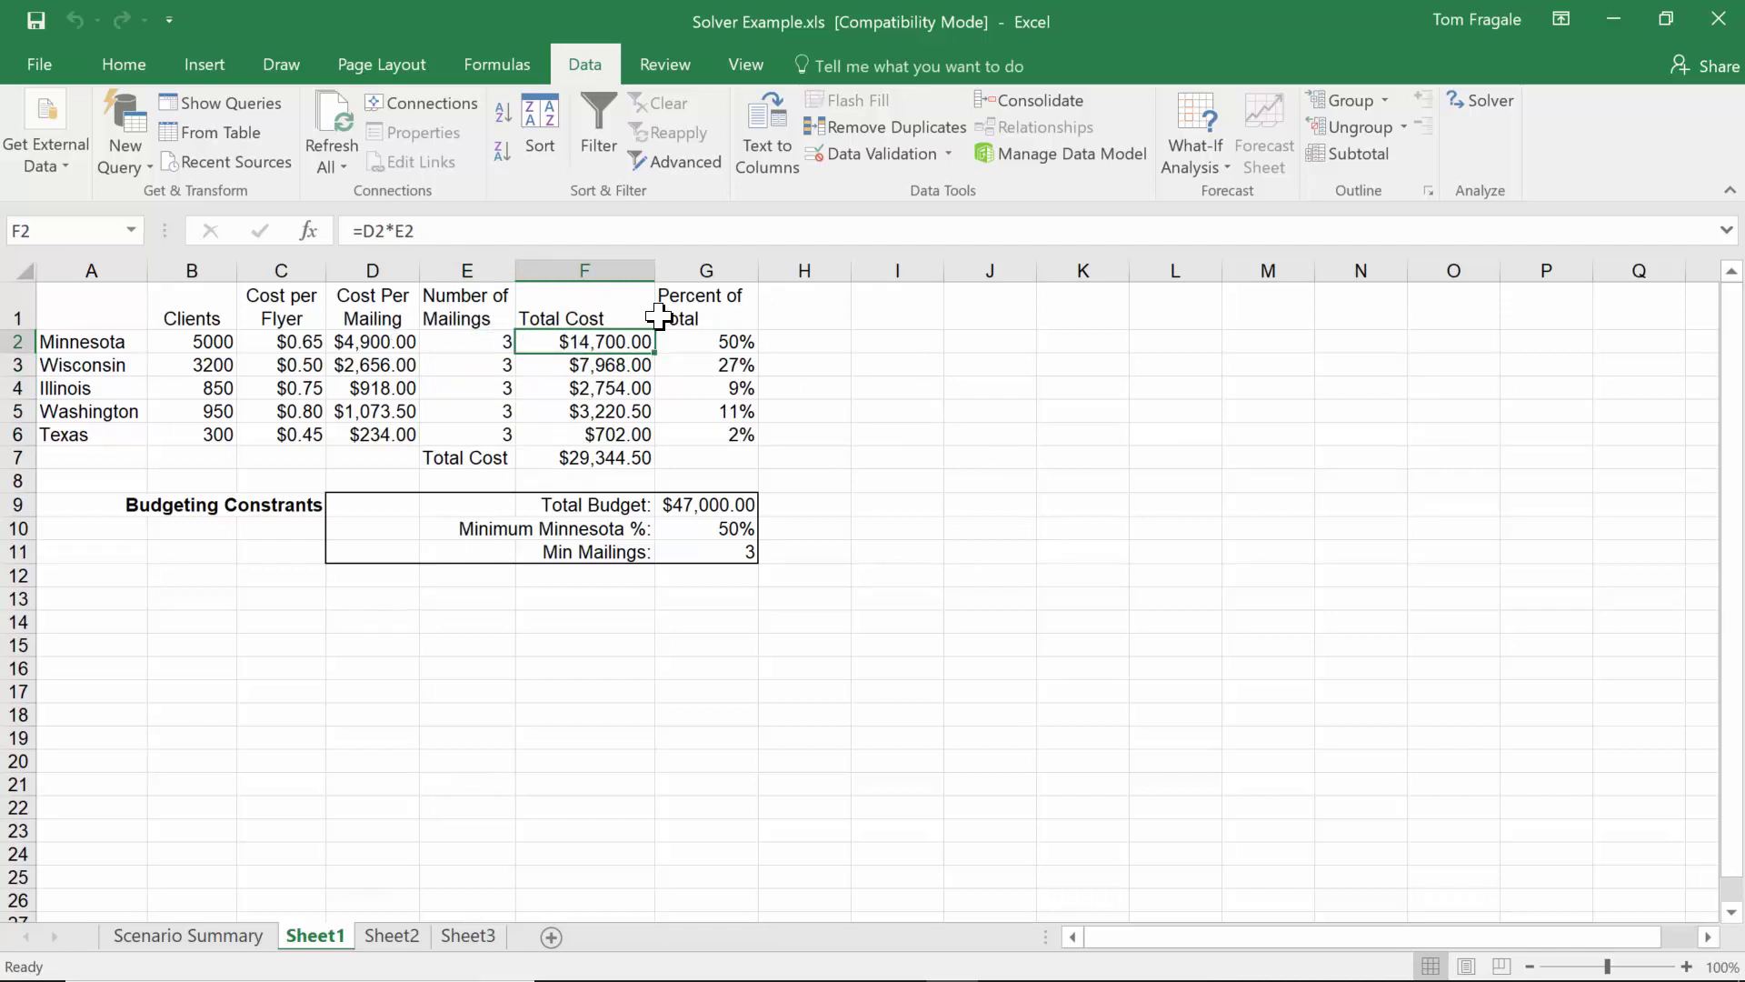
{"action": "left_click", "coordinate": [565, 464]}
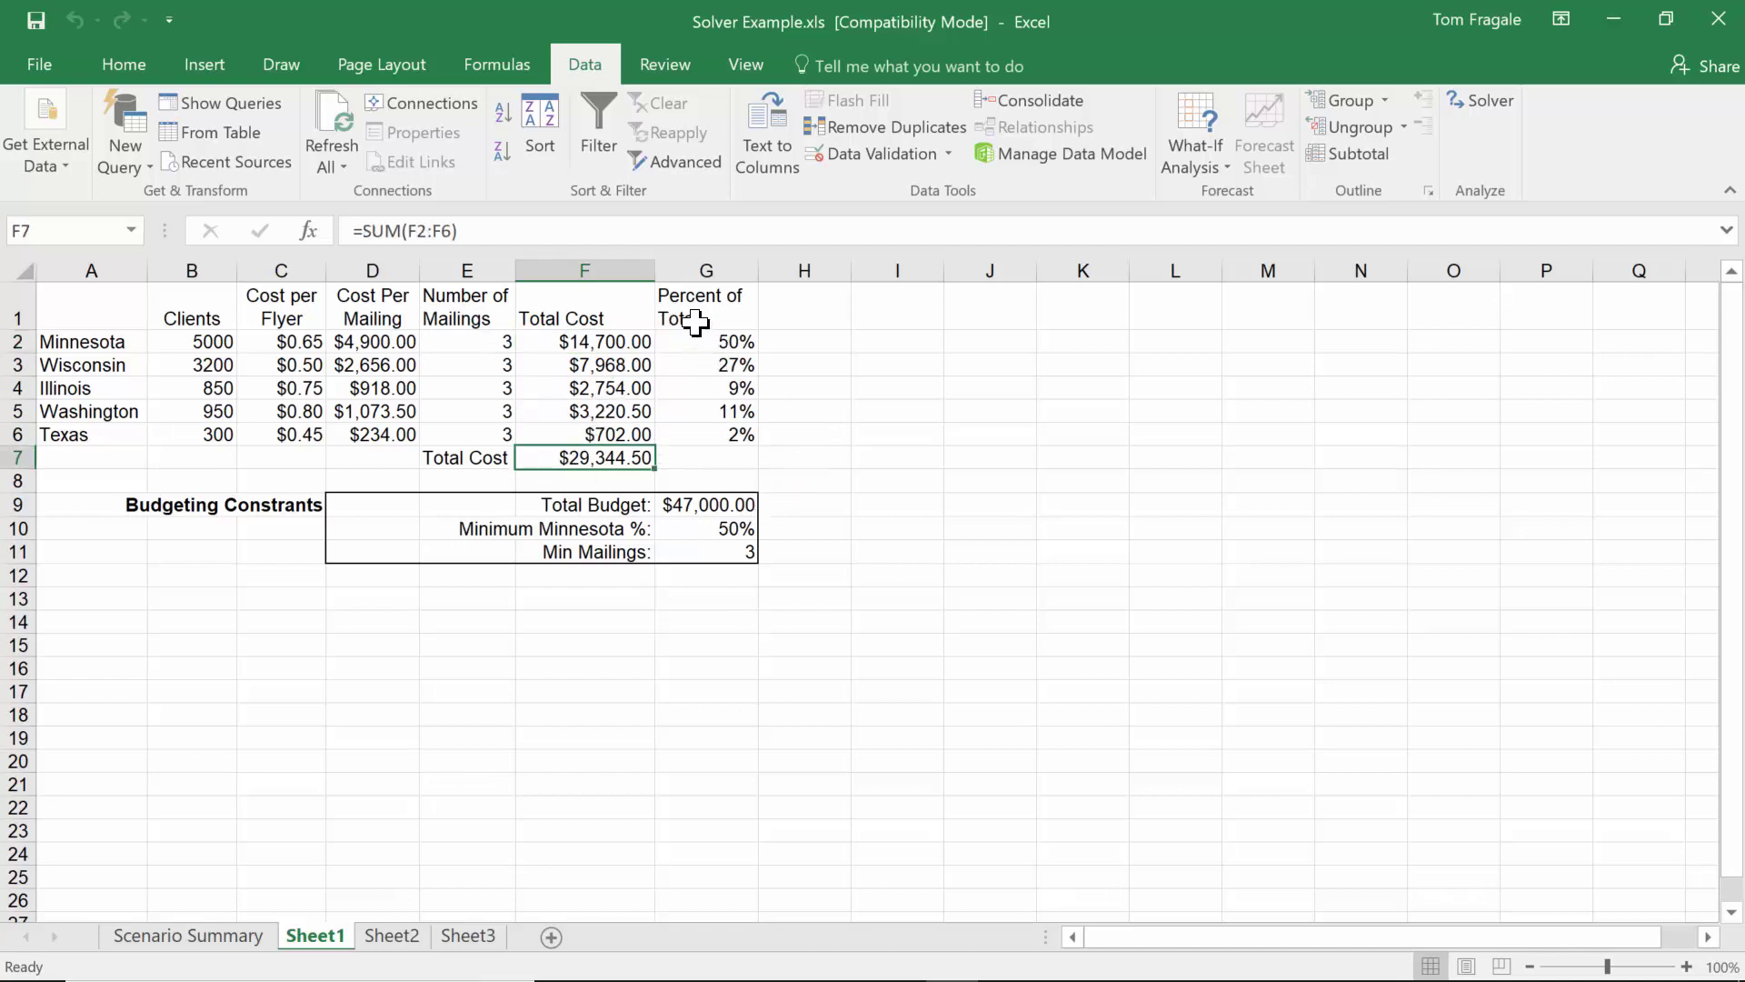
{"action": "left_click_drag", "start_coordinate": [700, 343], "coordinate": [718, 435]}
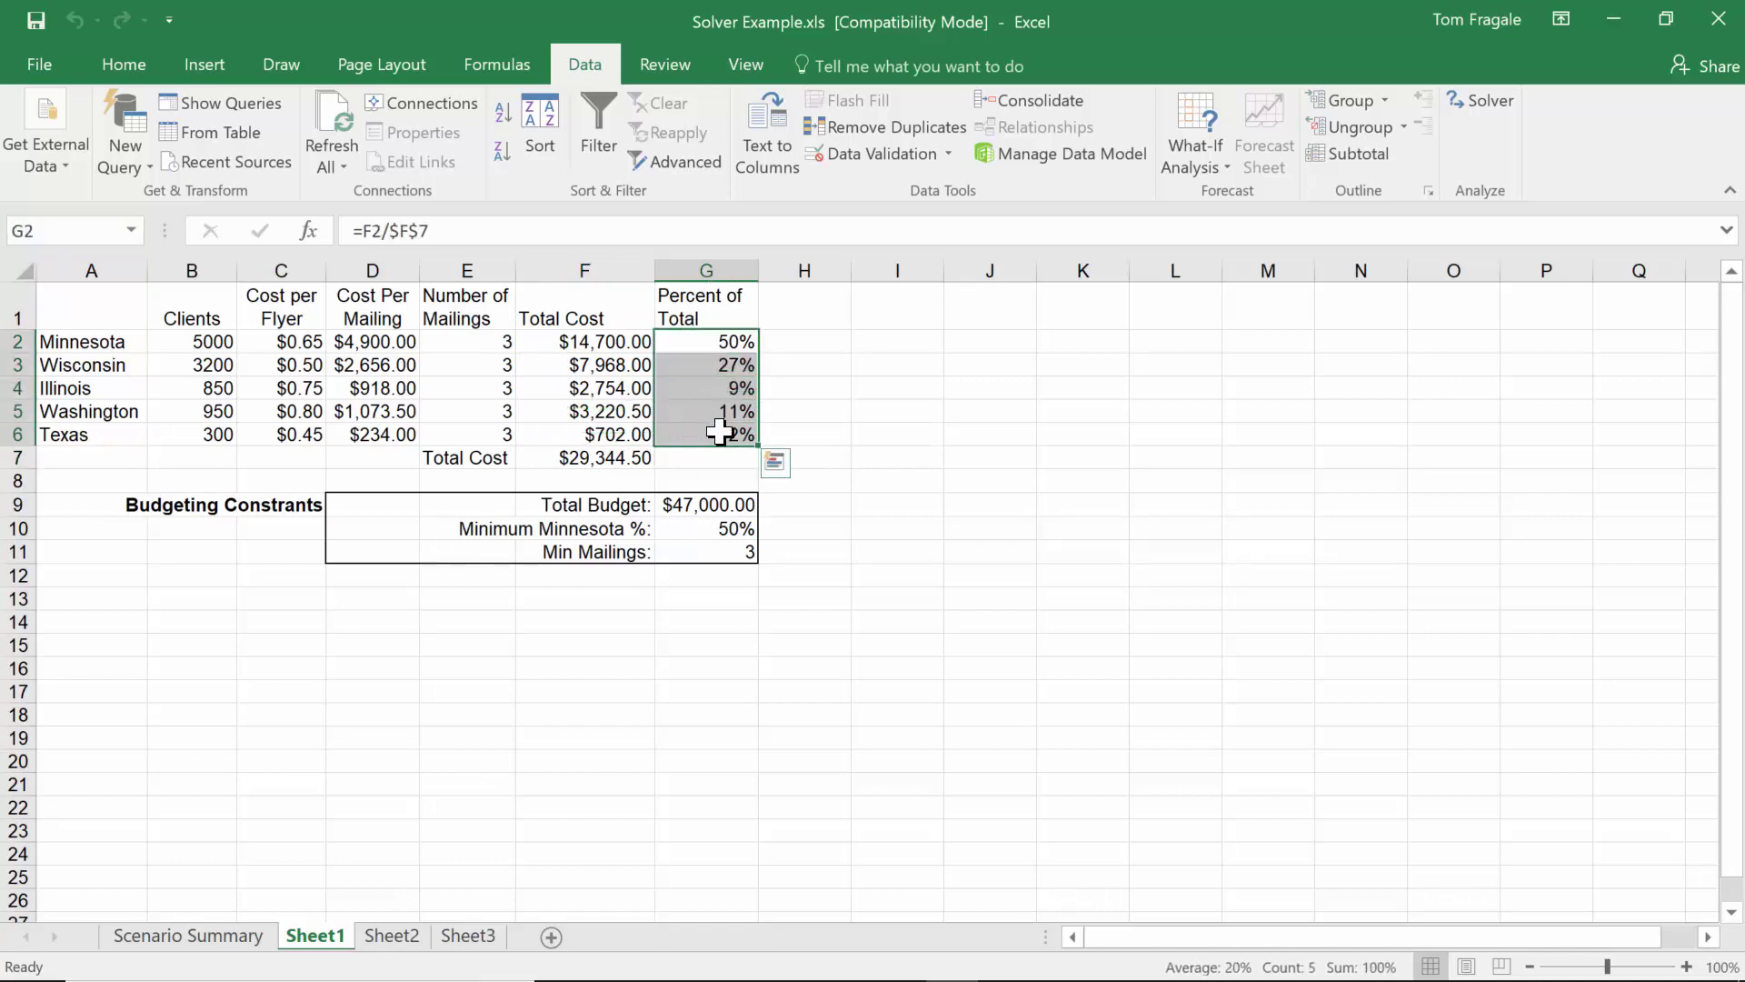
{"action": "left_click", "coordinate": [893, 486]}
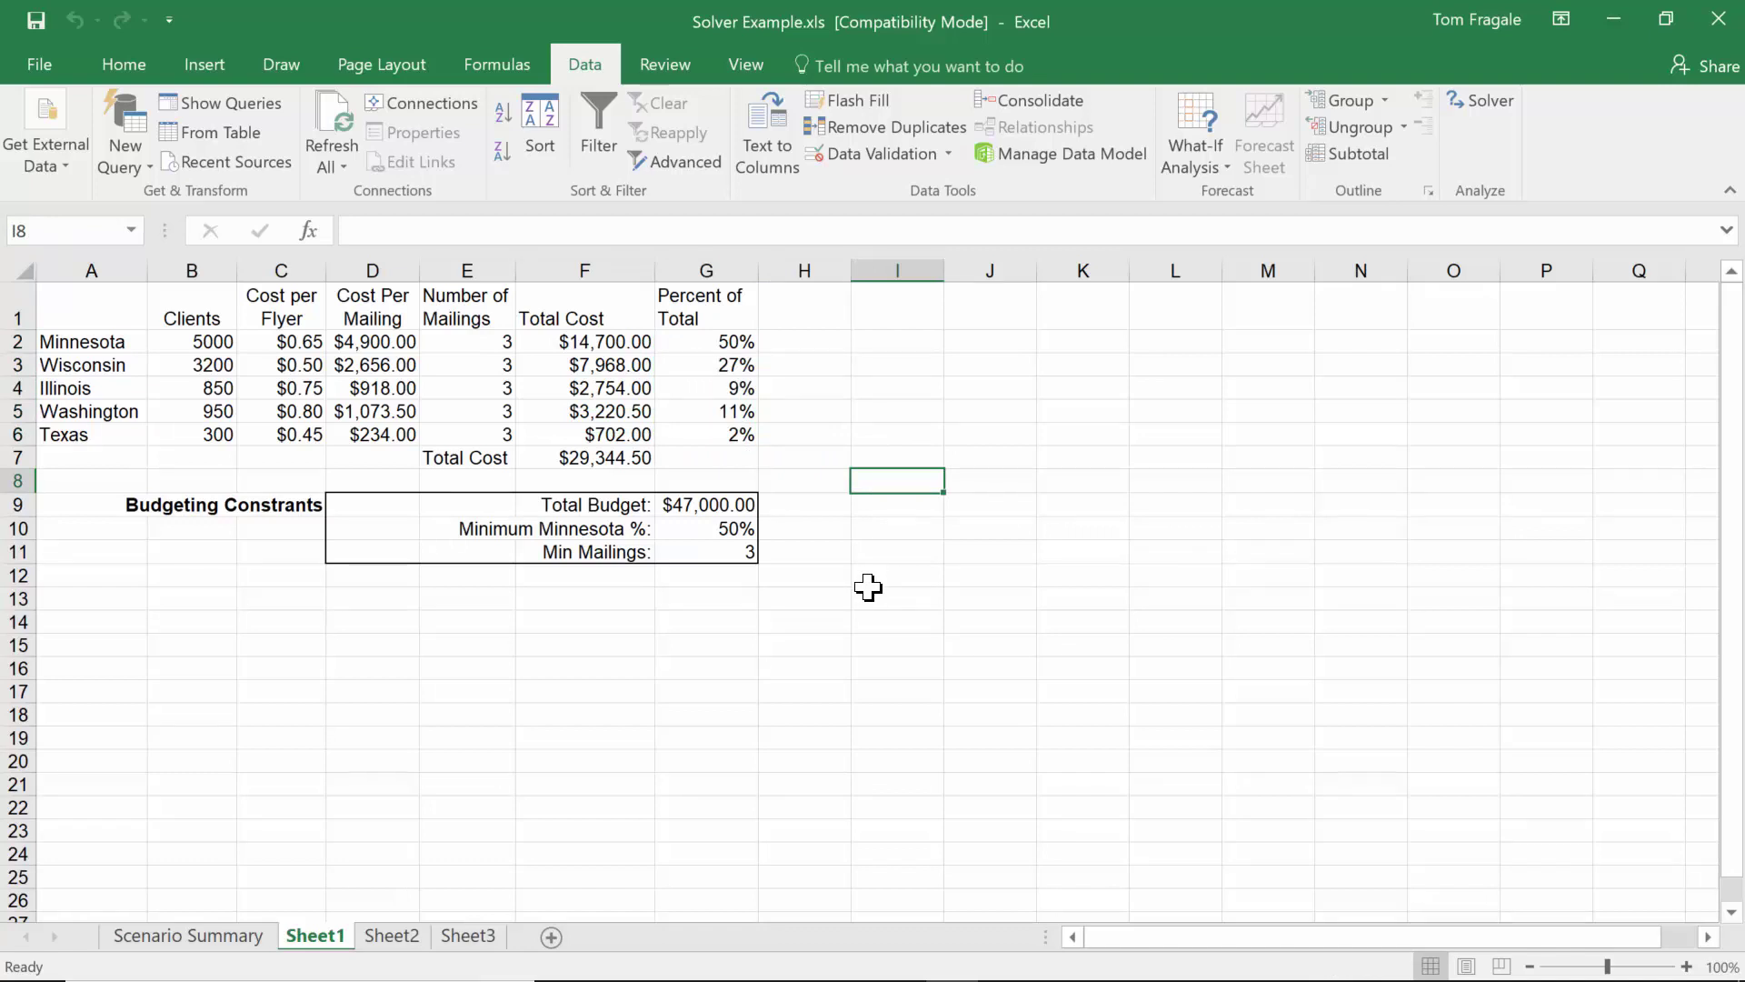
{"action": "left_click", "coordinate": [733, 507]}
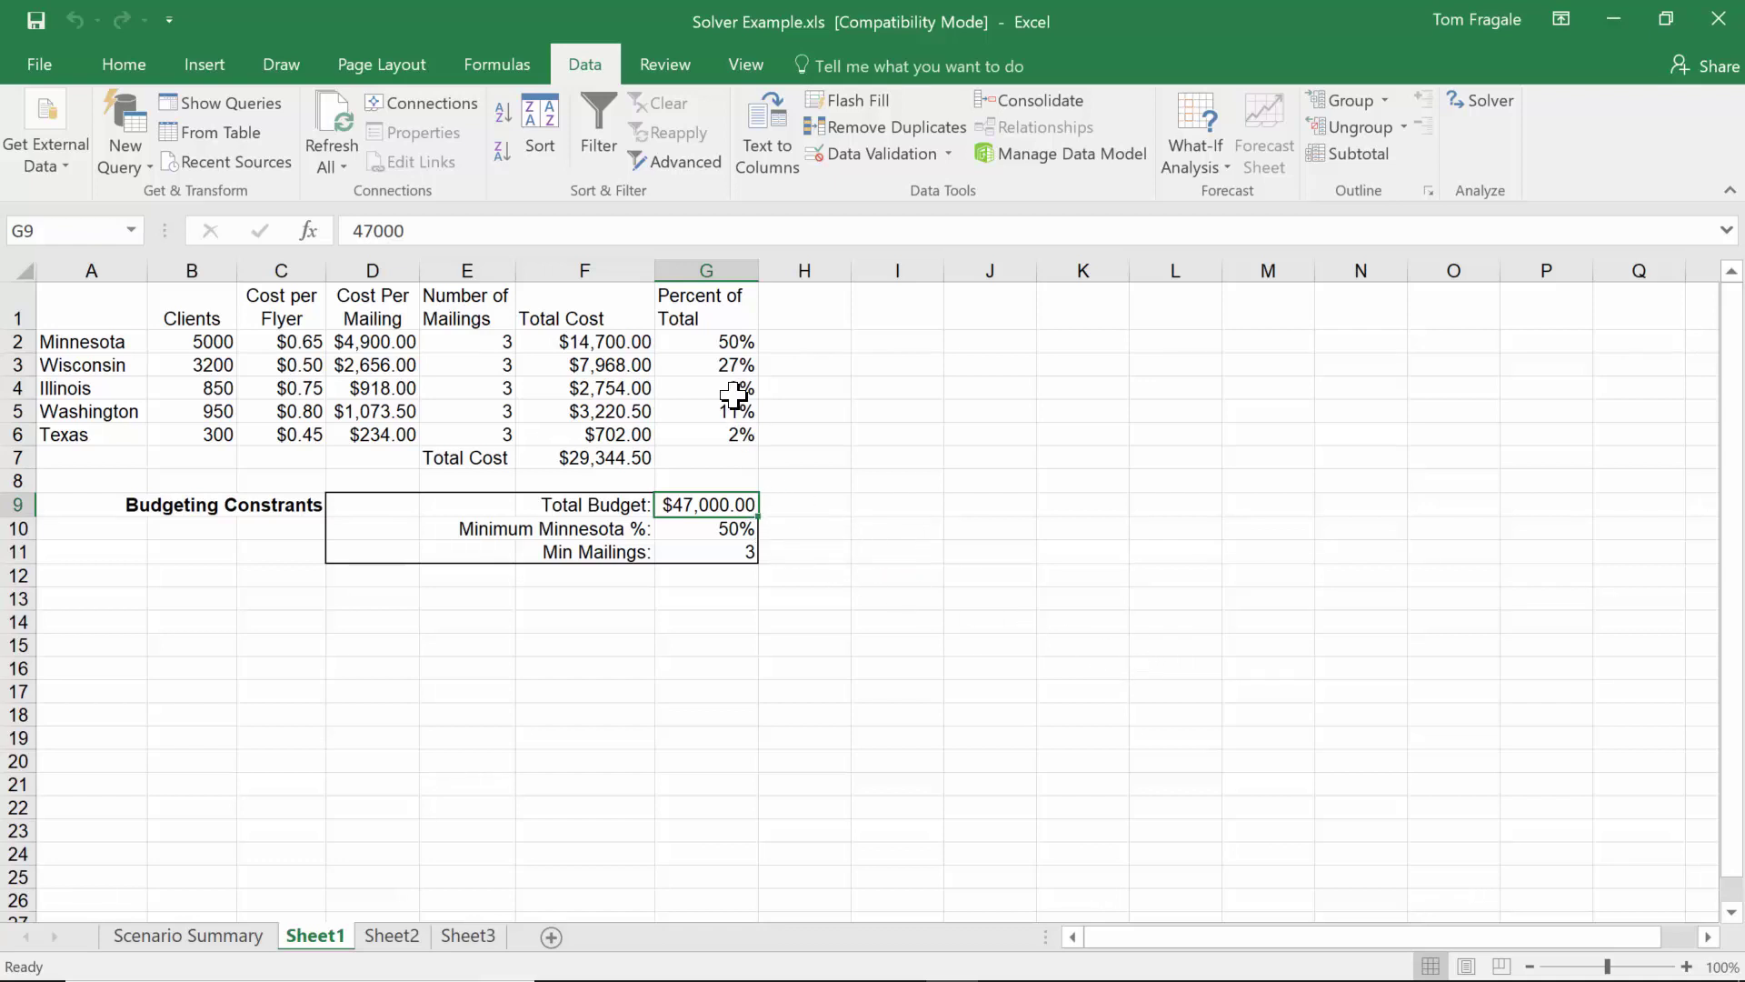
{"action": "left_click", "coordinate": [718, 338]}
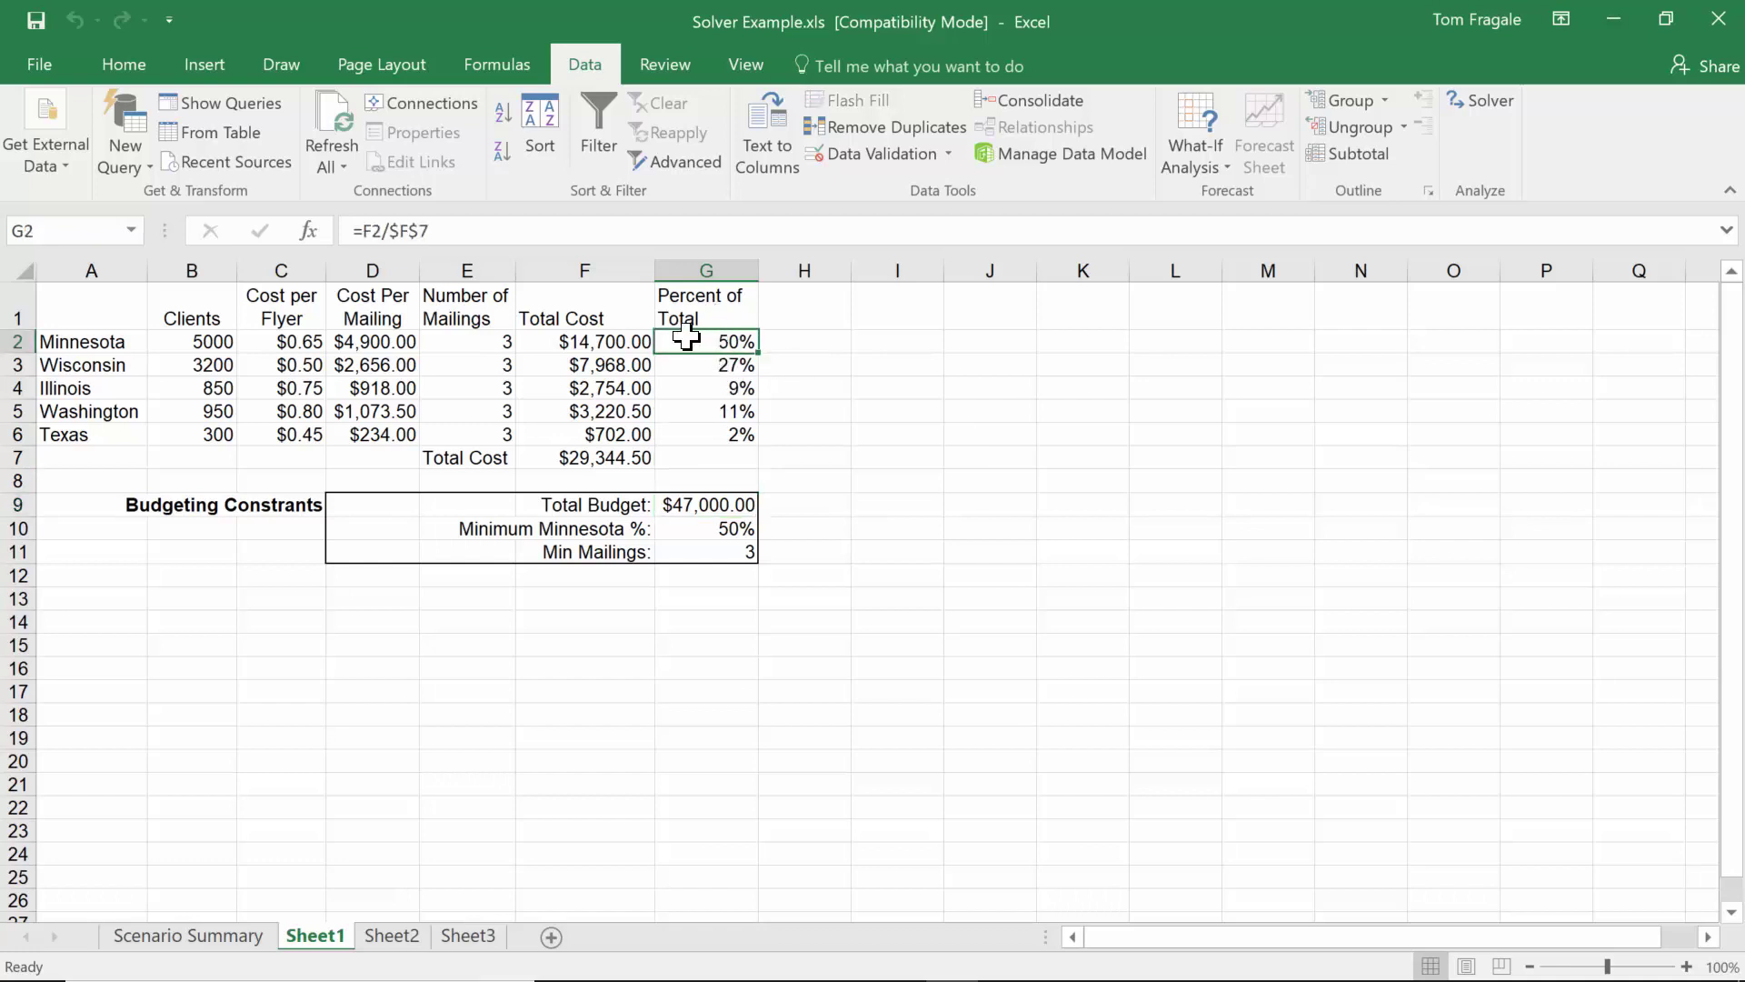
{"action": "key", "text": "Down"}
{"action": "key", "text": "Down"}
{"action": "key", "text": "Down"}
{"action": "key", "text": "Down"}
{"action": "key", "text": "Down"}
{"action": "key", "text": "Down"}
{"action": "key", "text": "Down"}
{"action": "key", "text": "Down"}
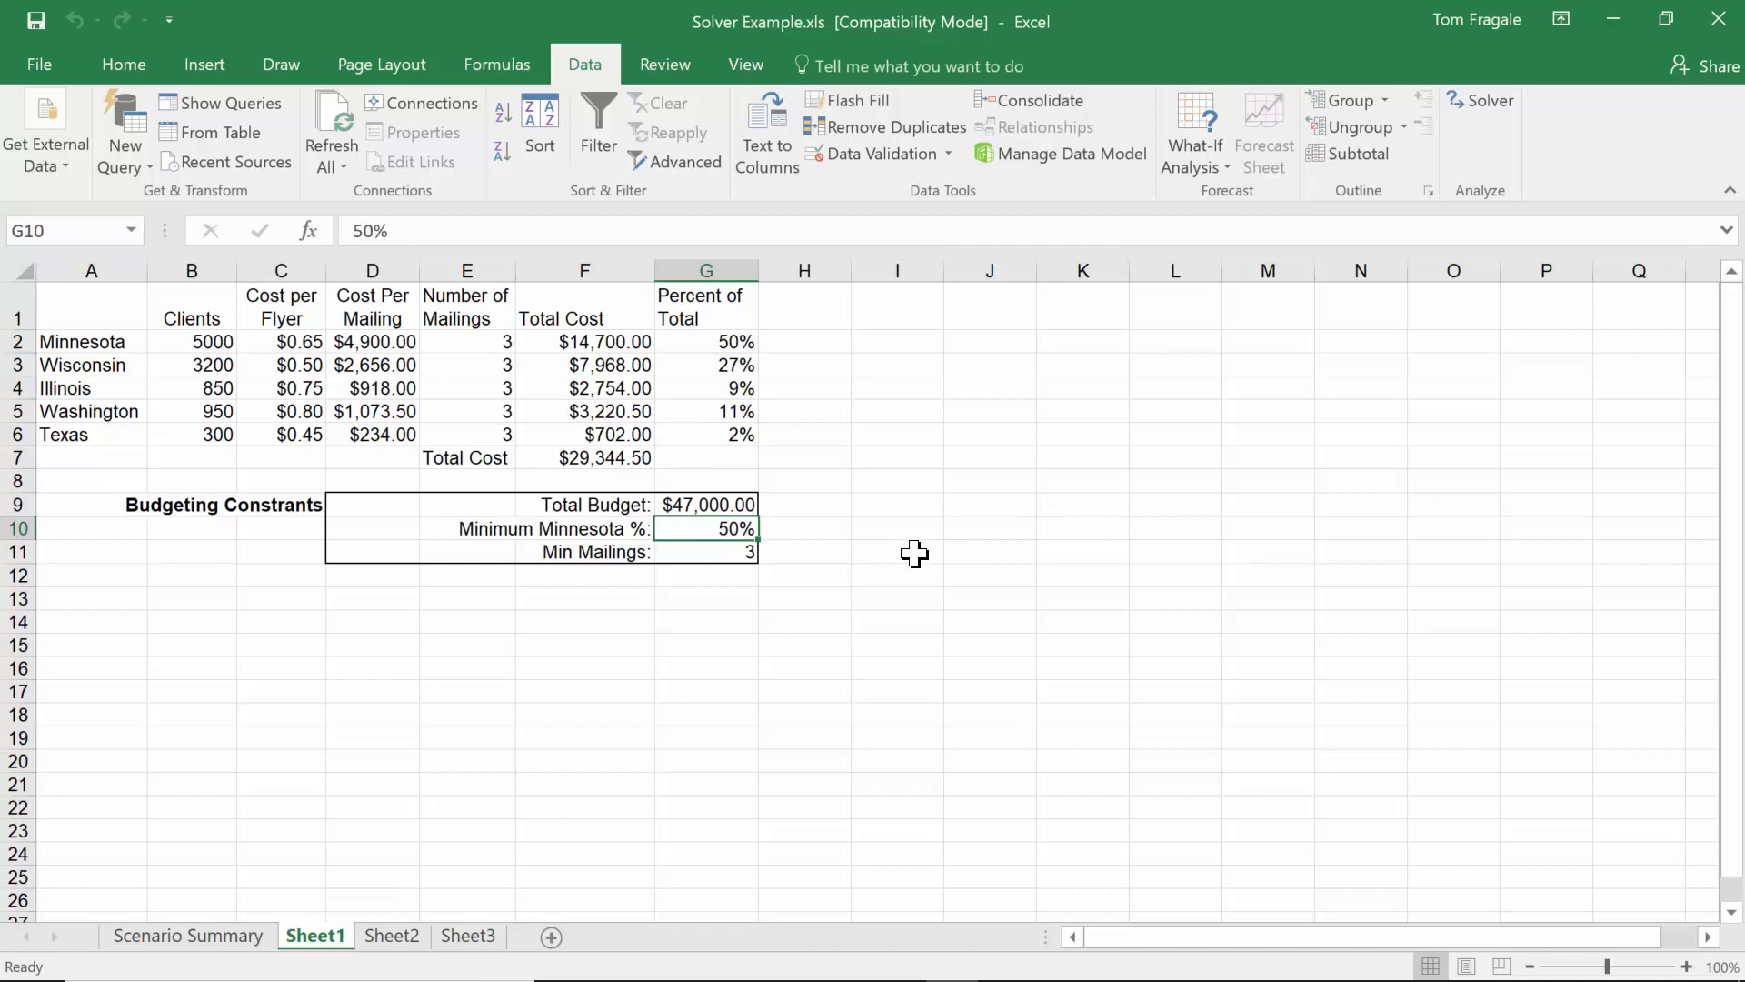
{"action": "left_click", "coordinate": [716, 554]}
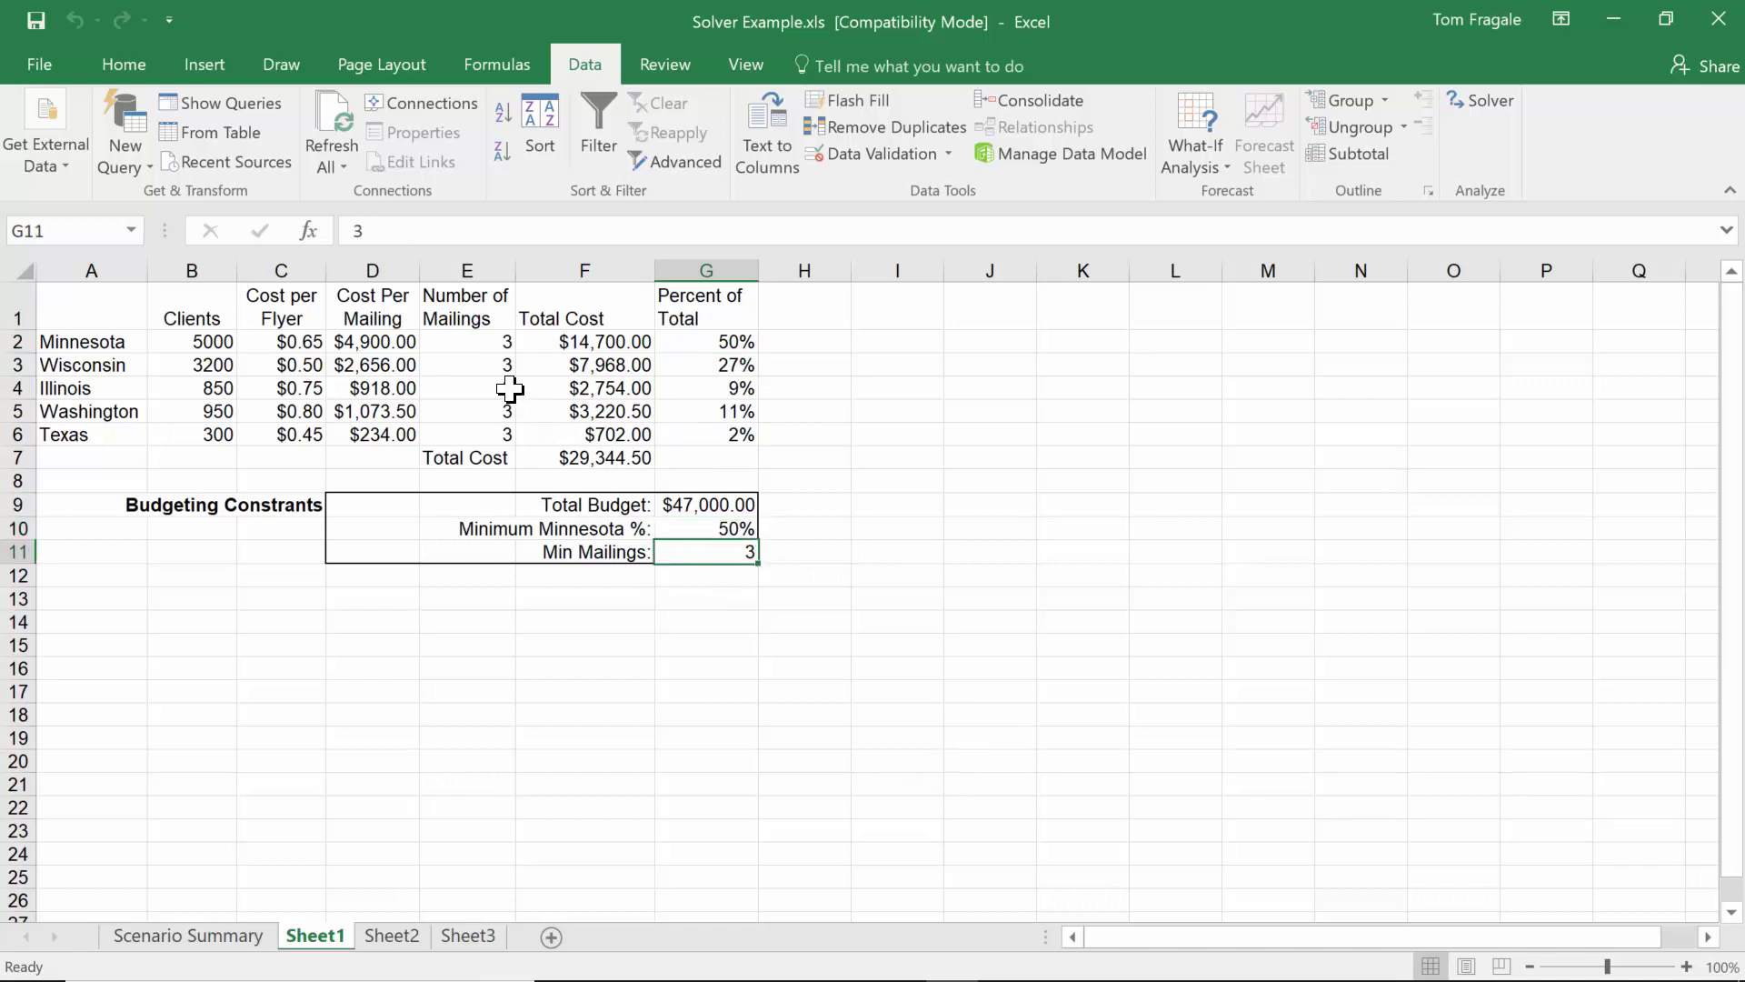
{"action": "left_click_drag", "start_coordinate": [479, 341], "coordinate": [486, 436]}
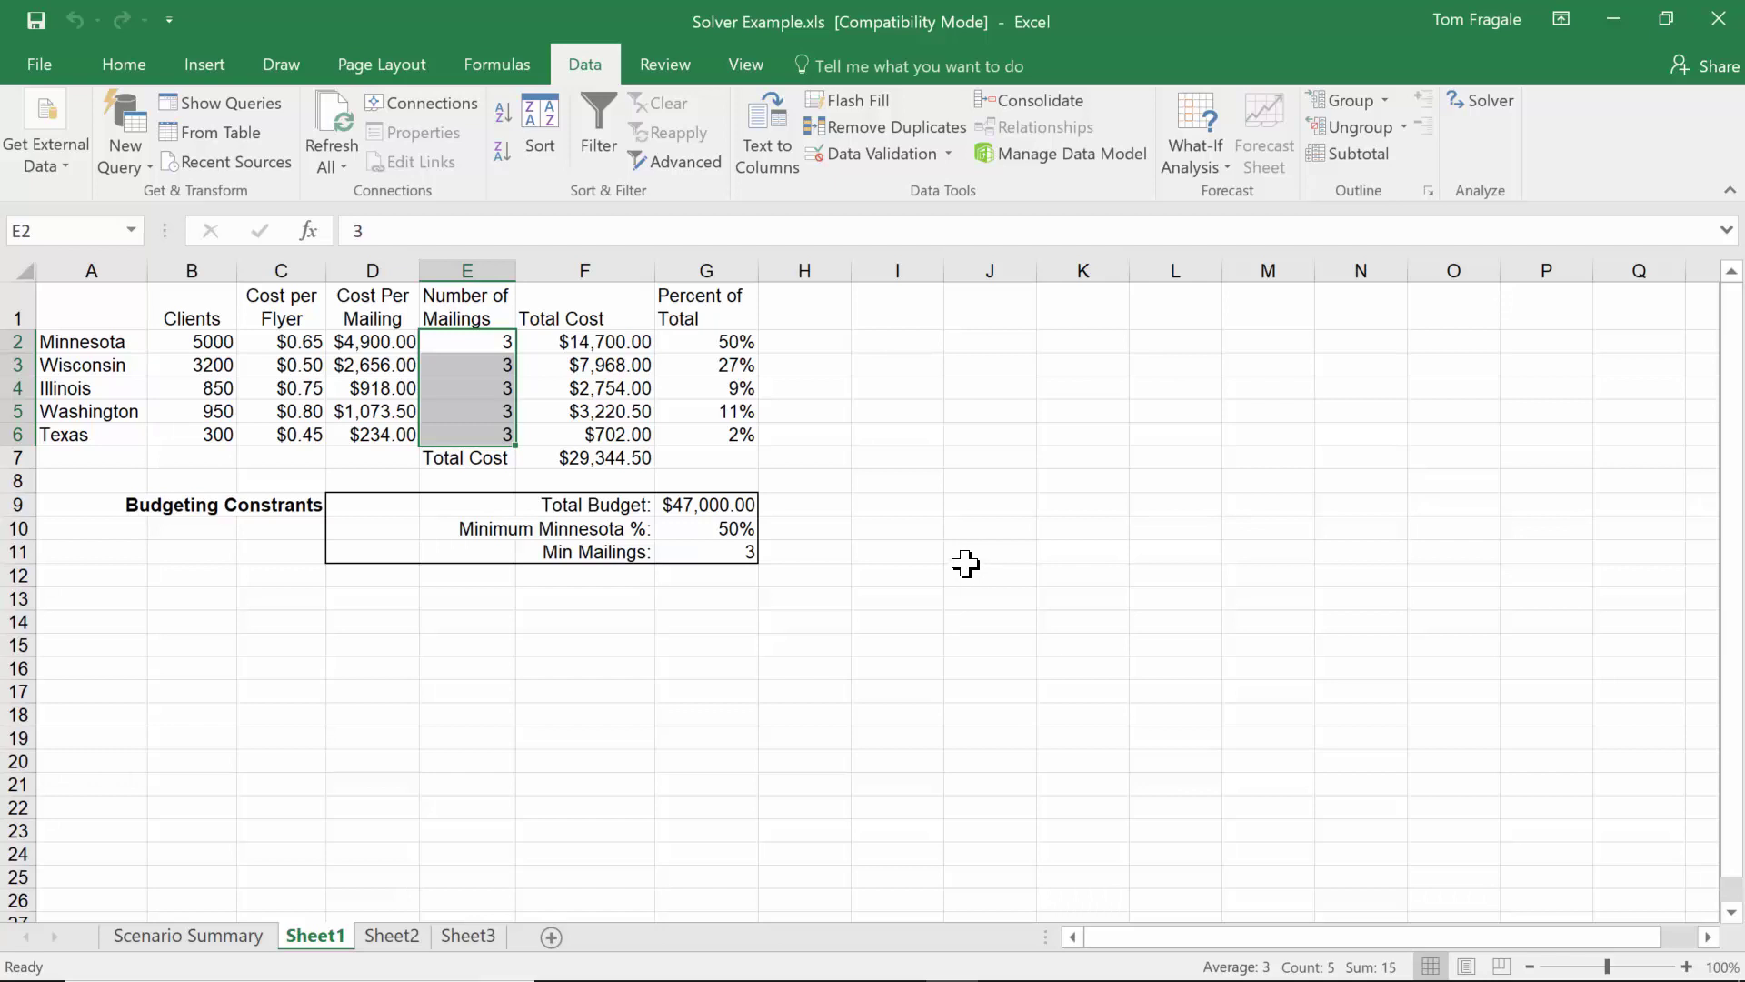
{"action": "left_click", "coordinate": [896, 551]}
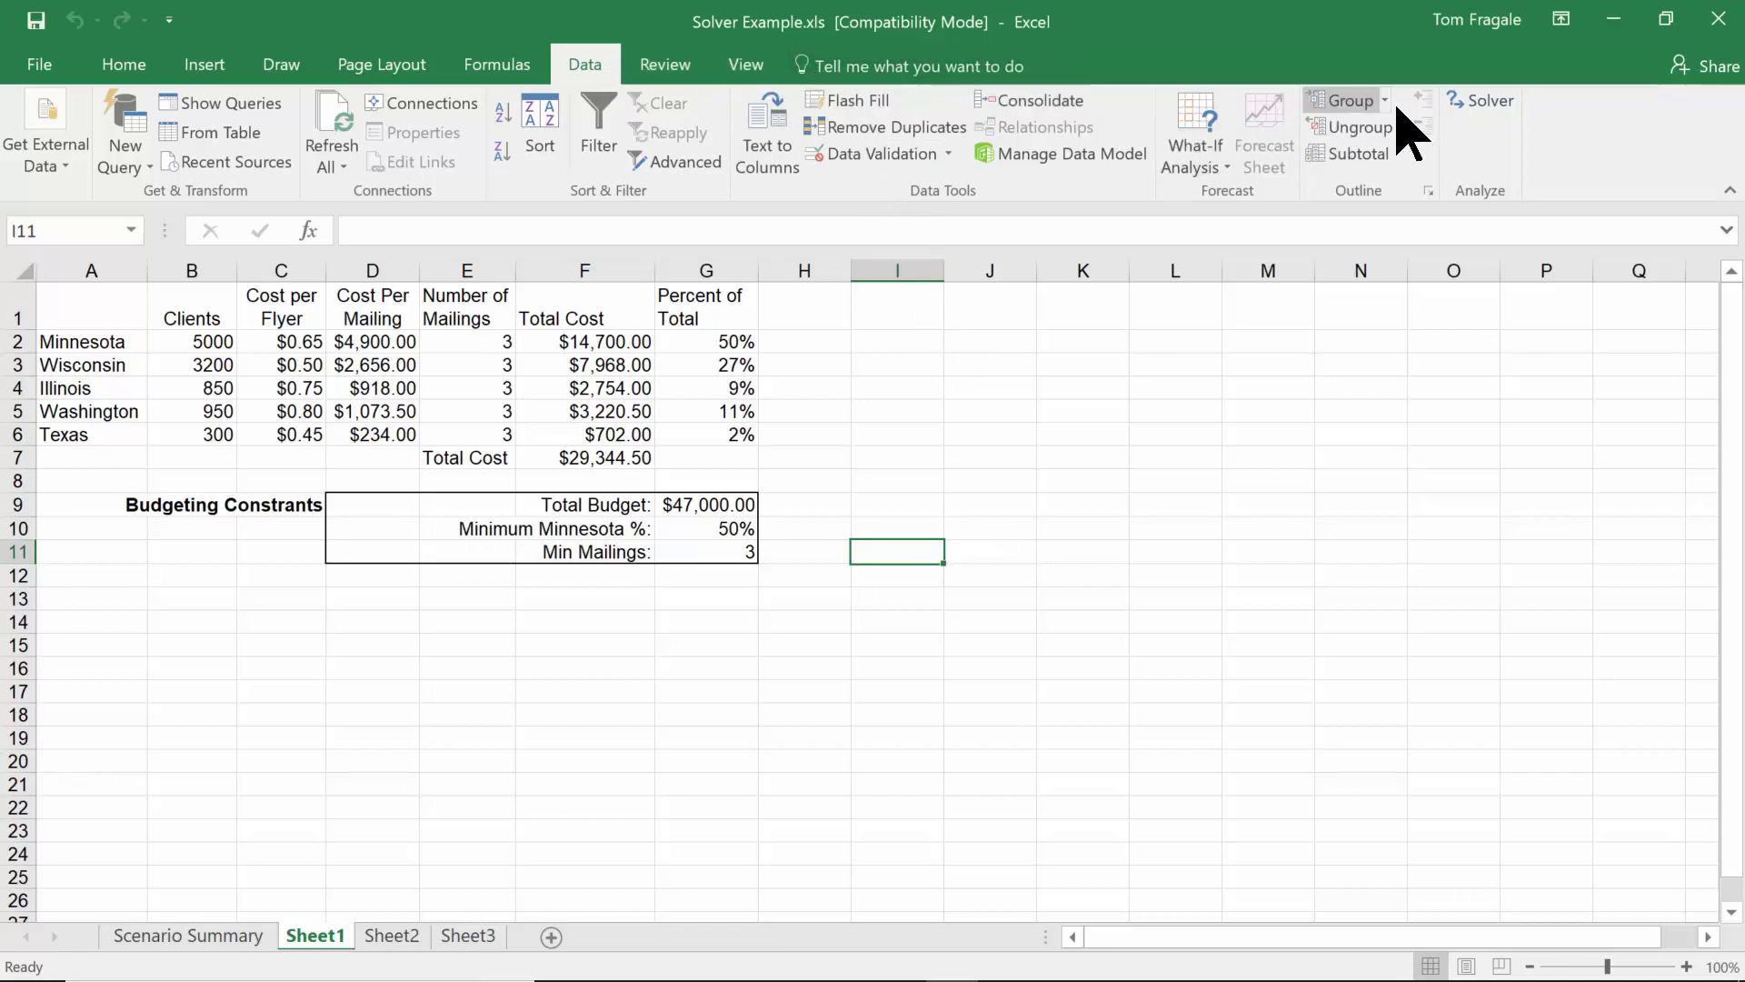
{"action": "left_click", "coordinate": [1482, 104]}
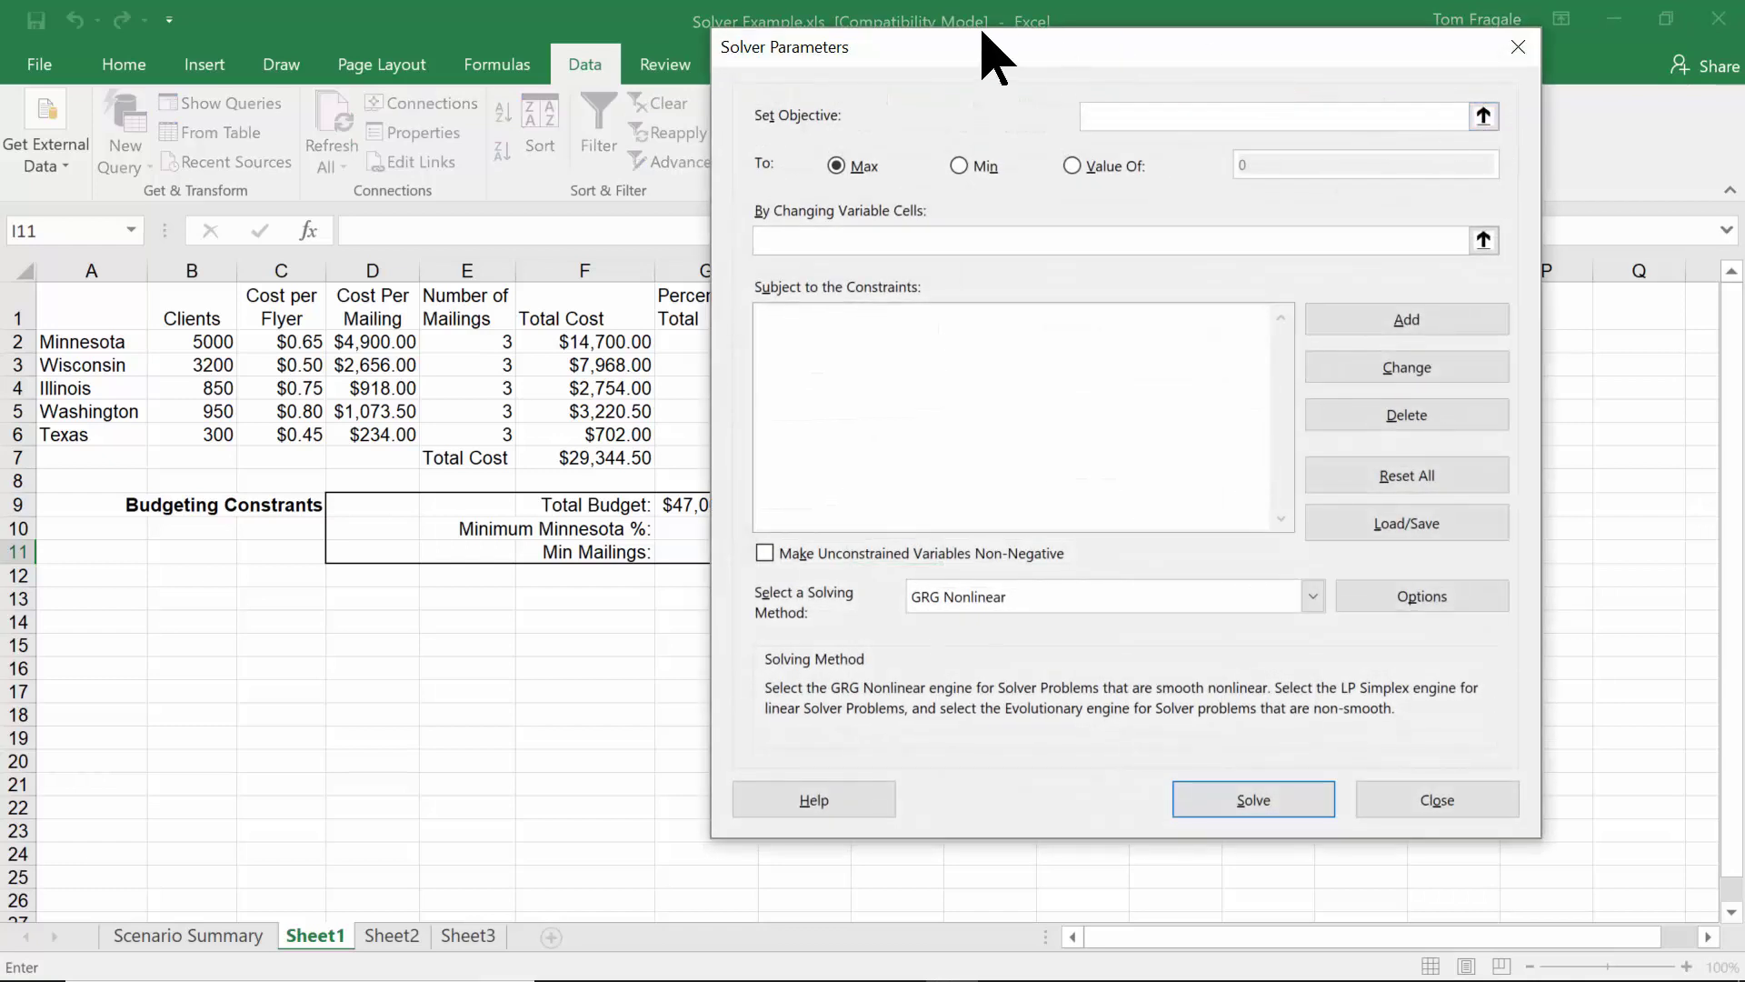
- Set Solver to maximise $F$7 by changing $E$2:$E$6, then start adding a constraint
{"action": "left_click_drag", "start_coordinate": [827, 50], "coordinate": [891, 63]}
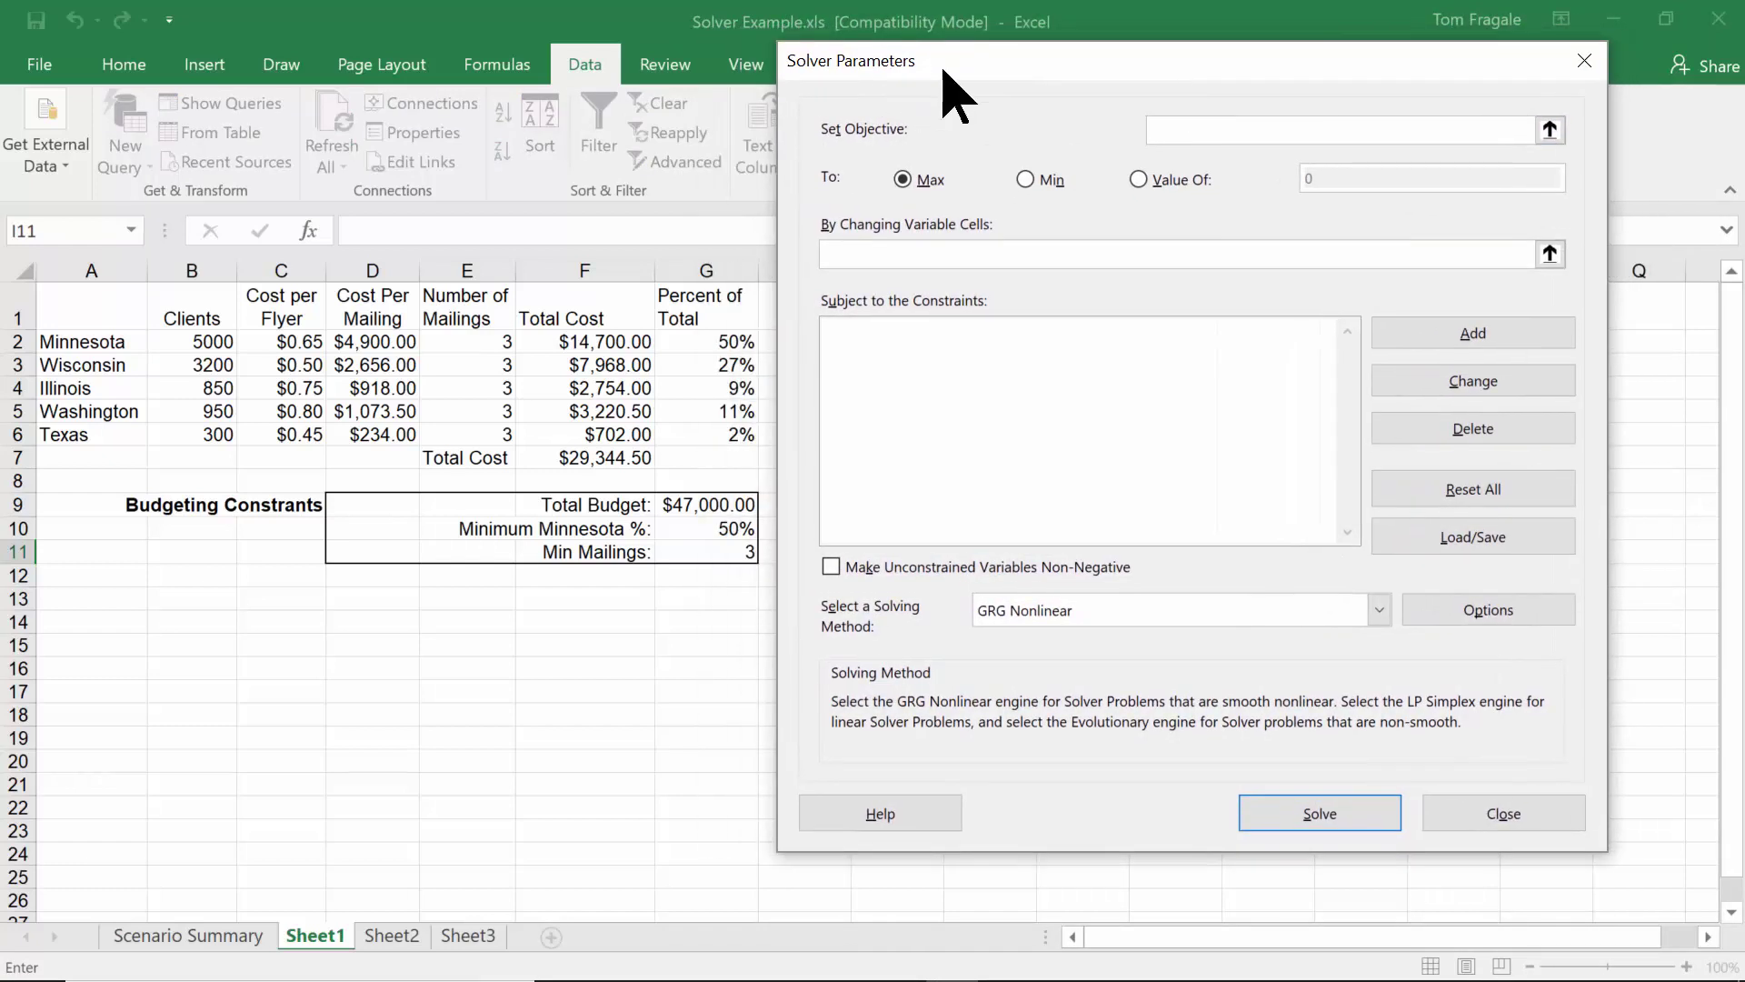
{"action": "left_click", "coordinate": [1194, 135]}
{"action": "left_click", "coordinate": [604, 452]}
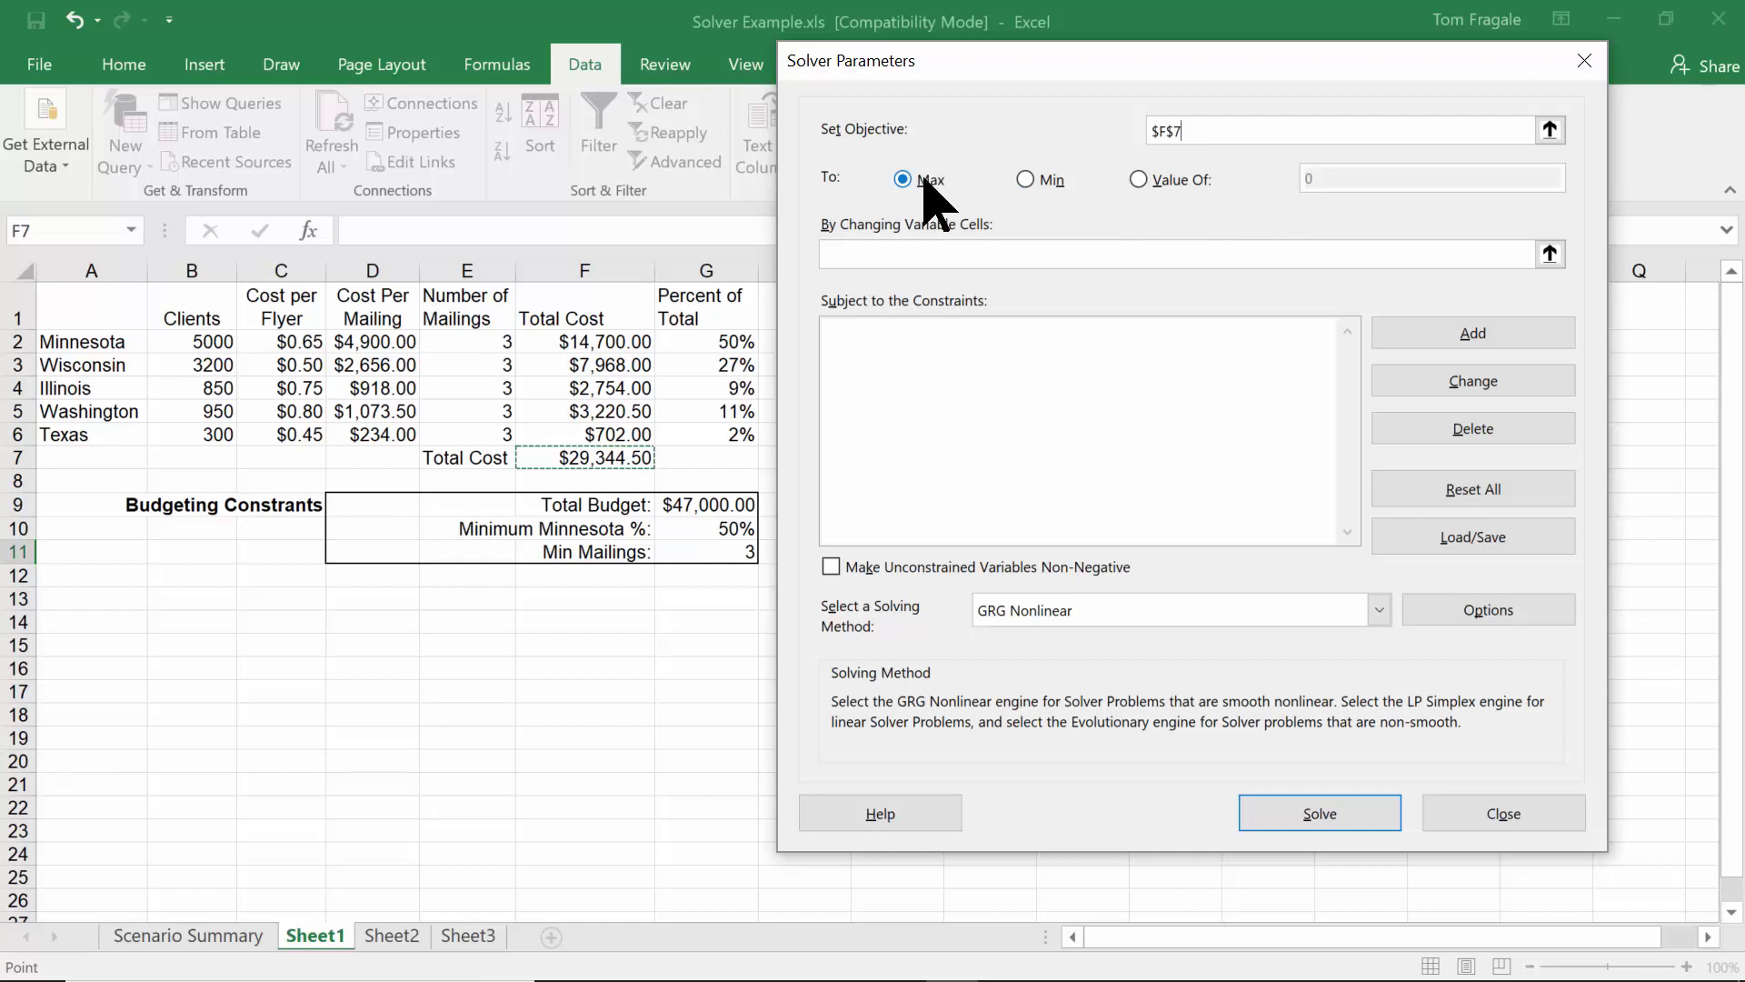
{"action": "left_click", "coordinate": [936, 250]}
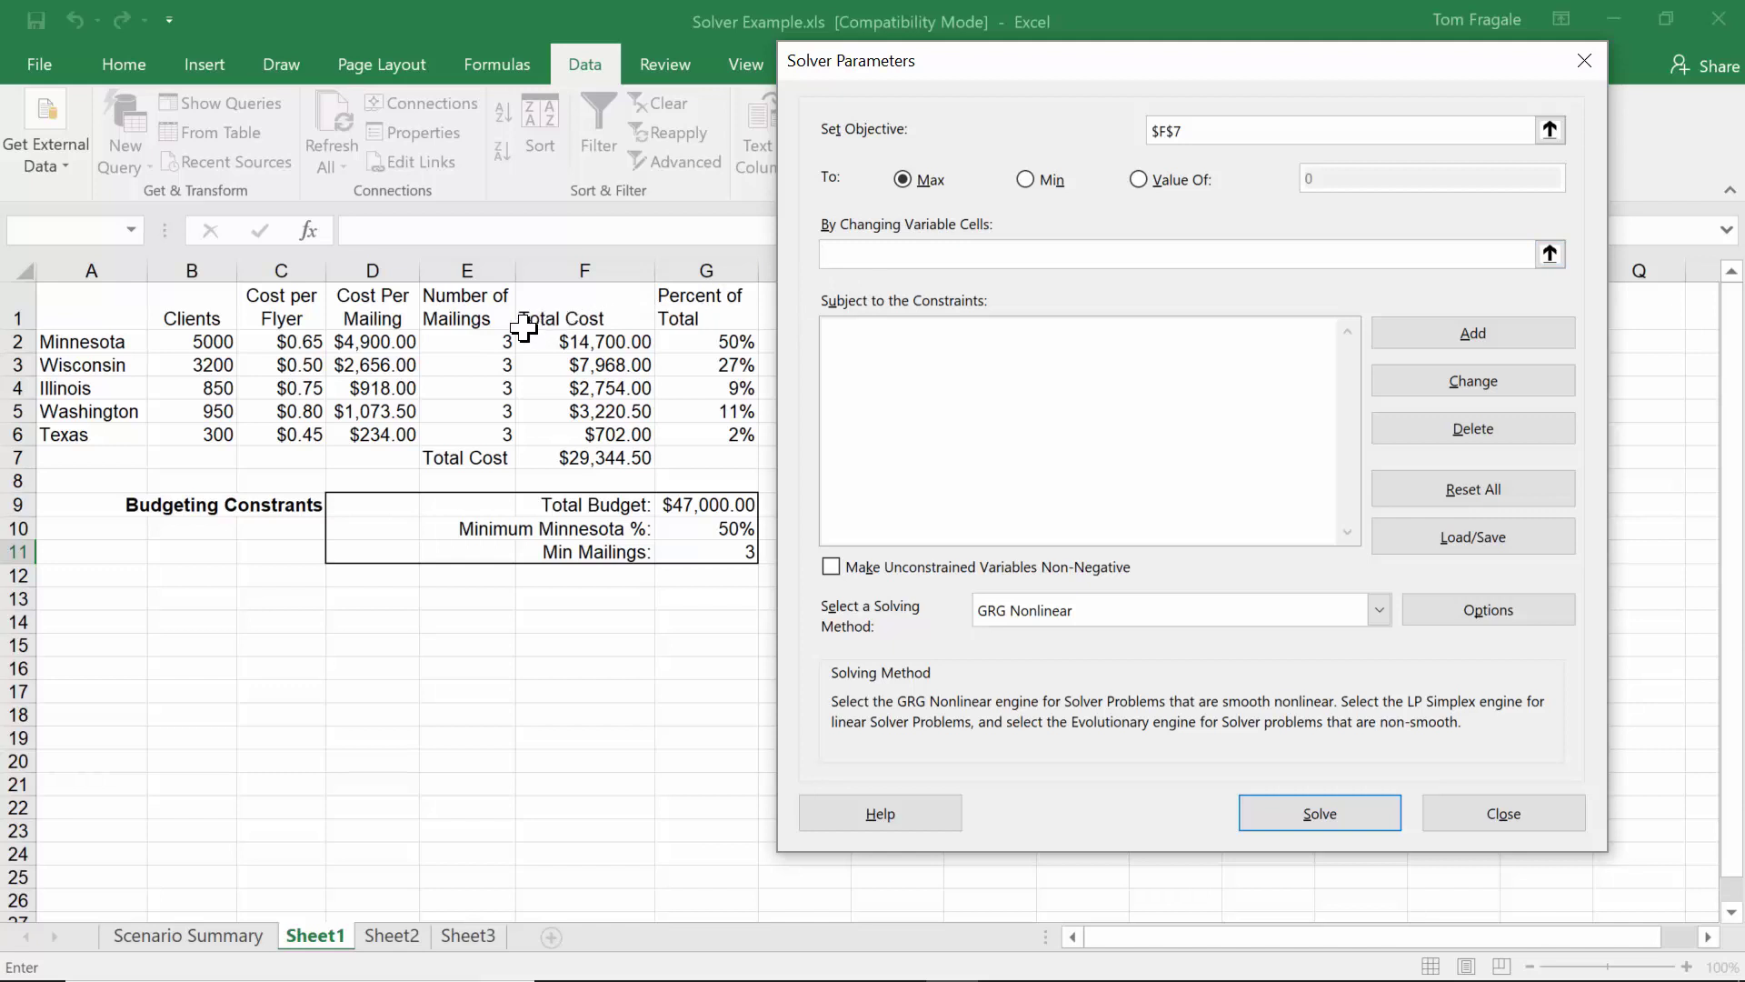
{"action": "left_click_drag", "start_coordinate": [492, 341], "coordinate": [476, 437]}
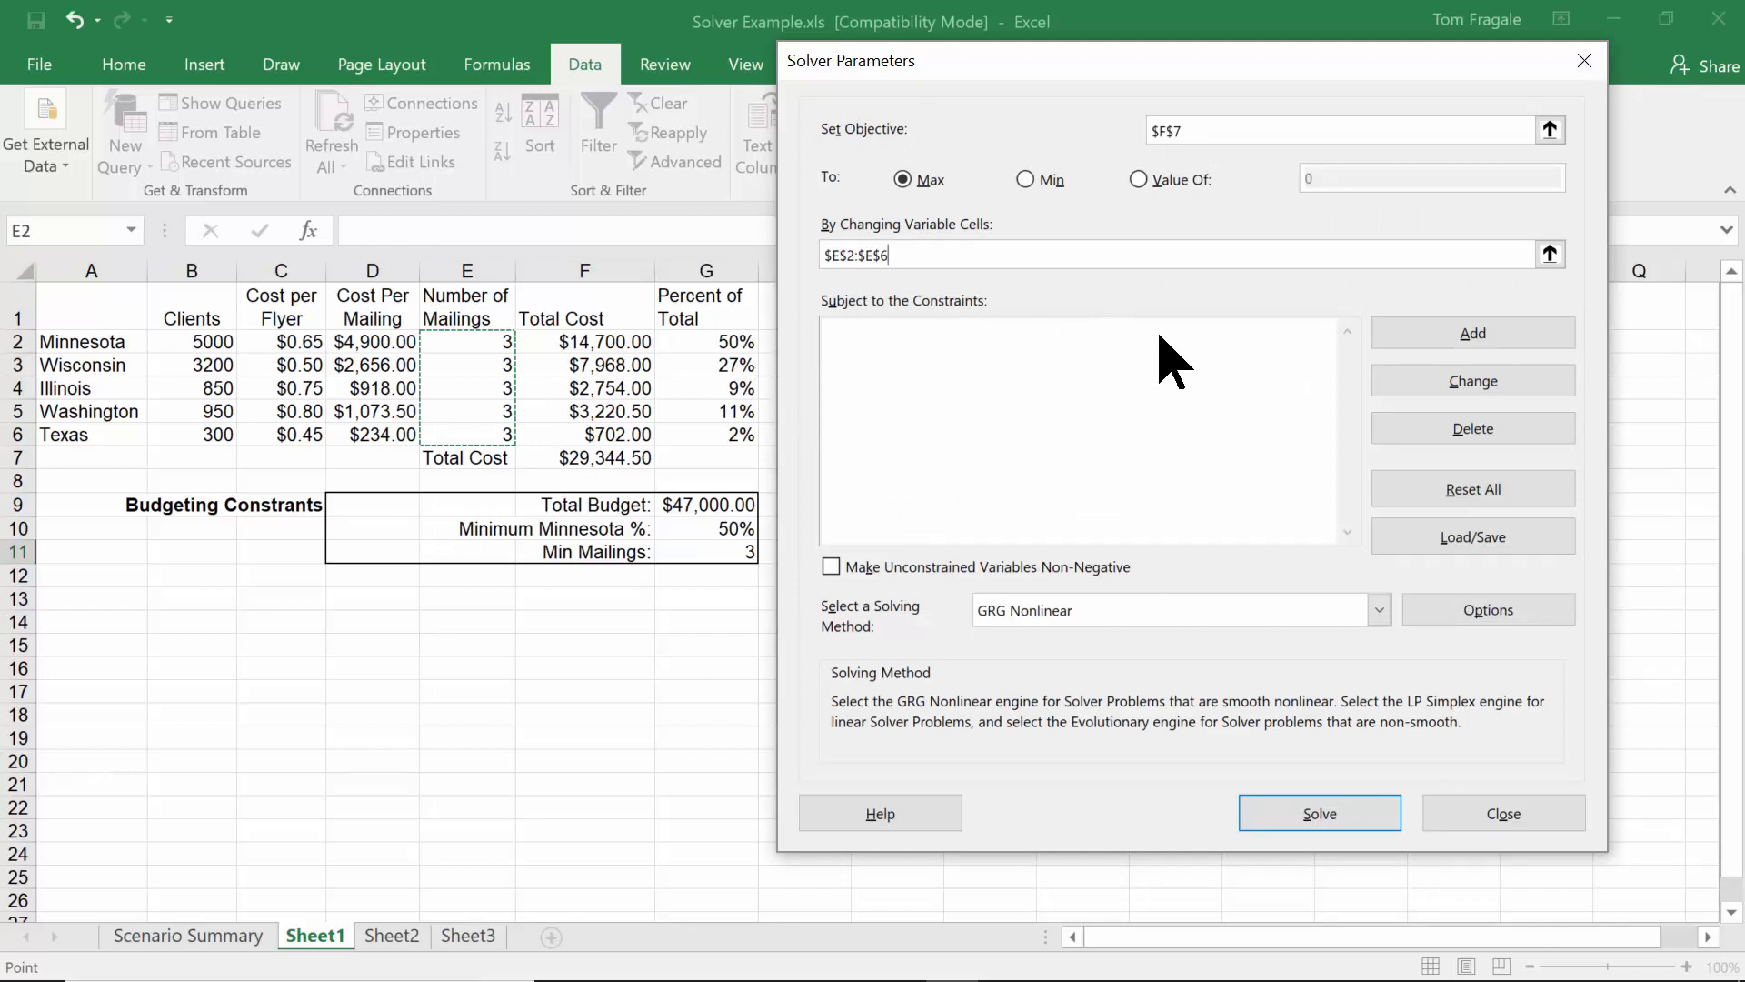
{"action": "left_click", "coordinate": [1421, 334]}
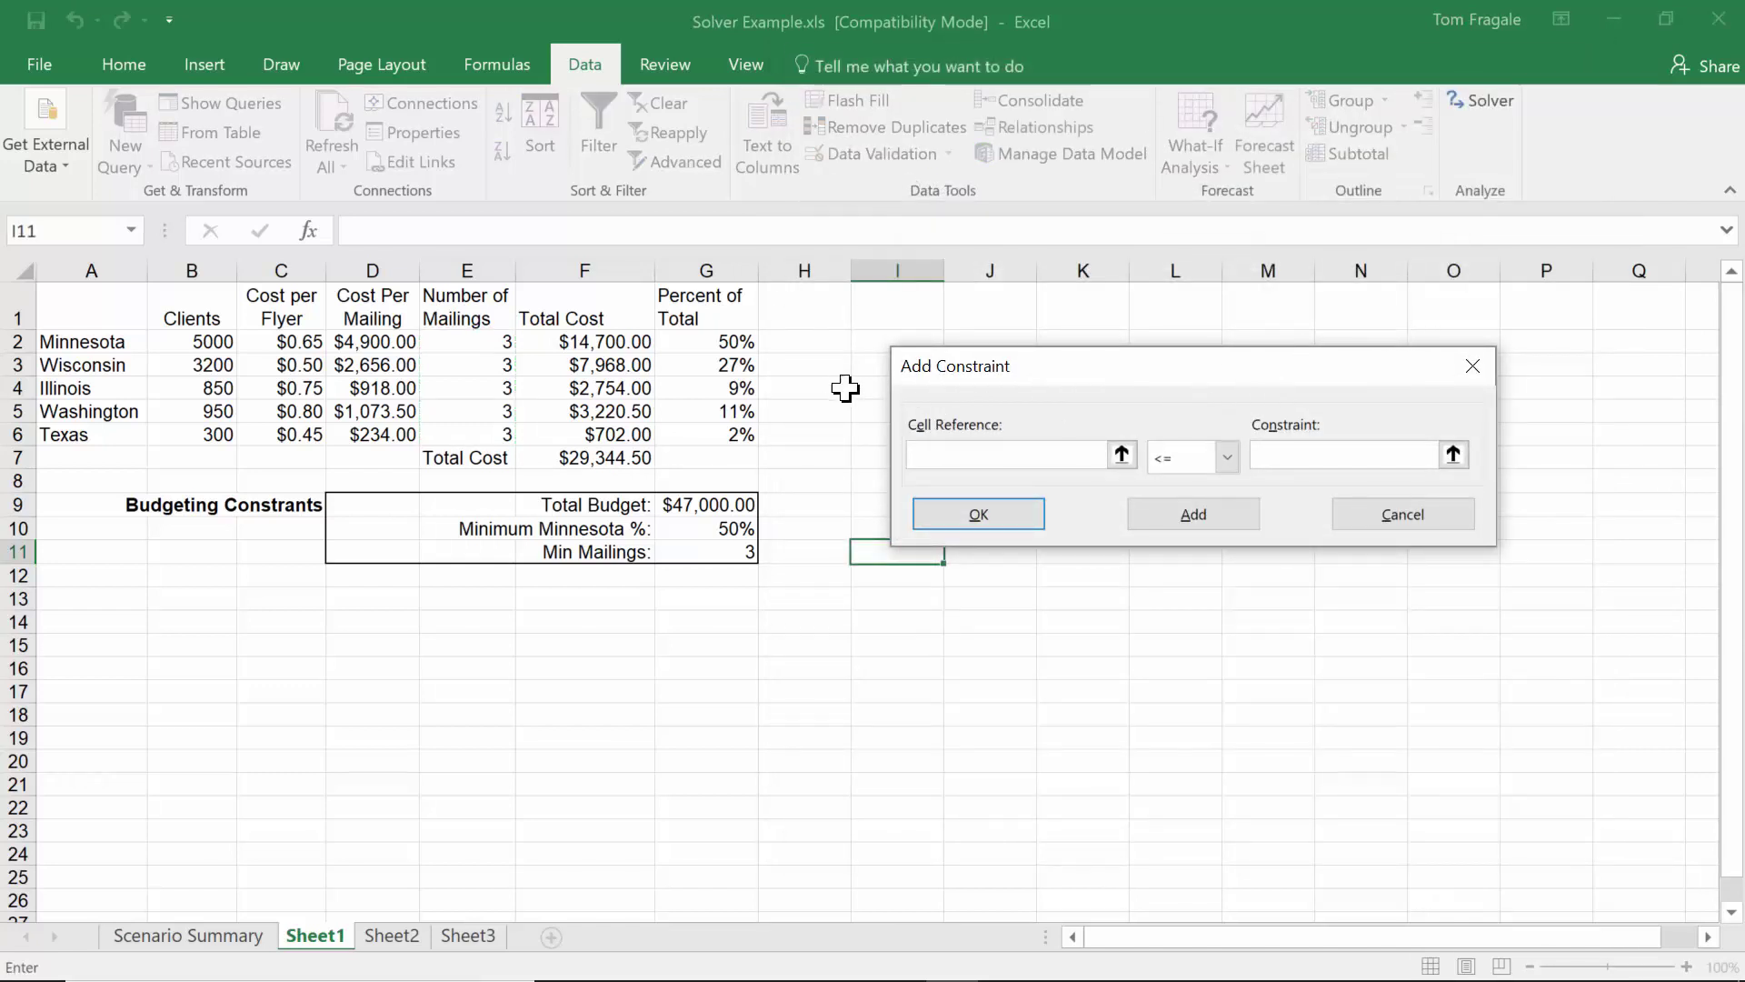
- Add the Solver constraint $F$7 <= $G$9 to keep total cost within the total budget
{"action": "left_click", "coordinate": [618, 459]}
{"action": "left_click", "coordinate": [1226, 457]}
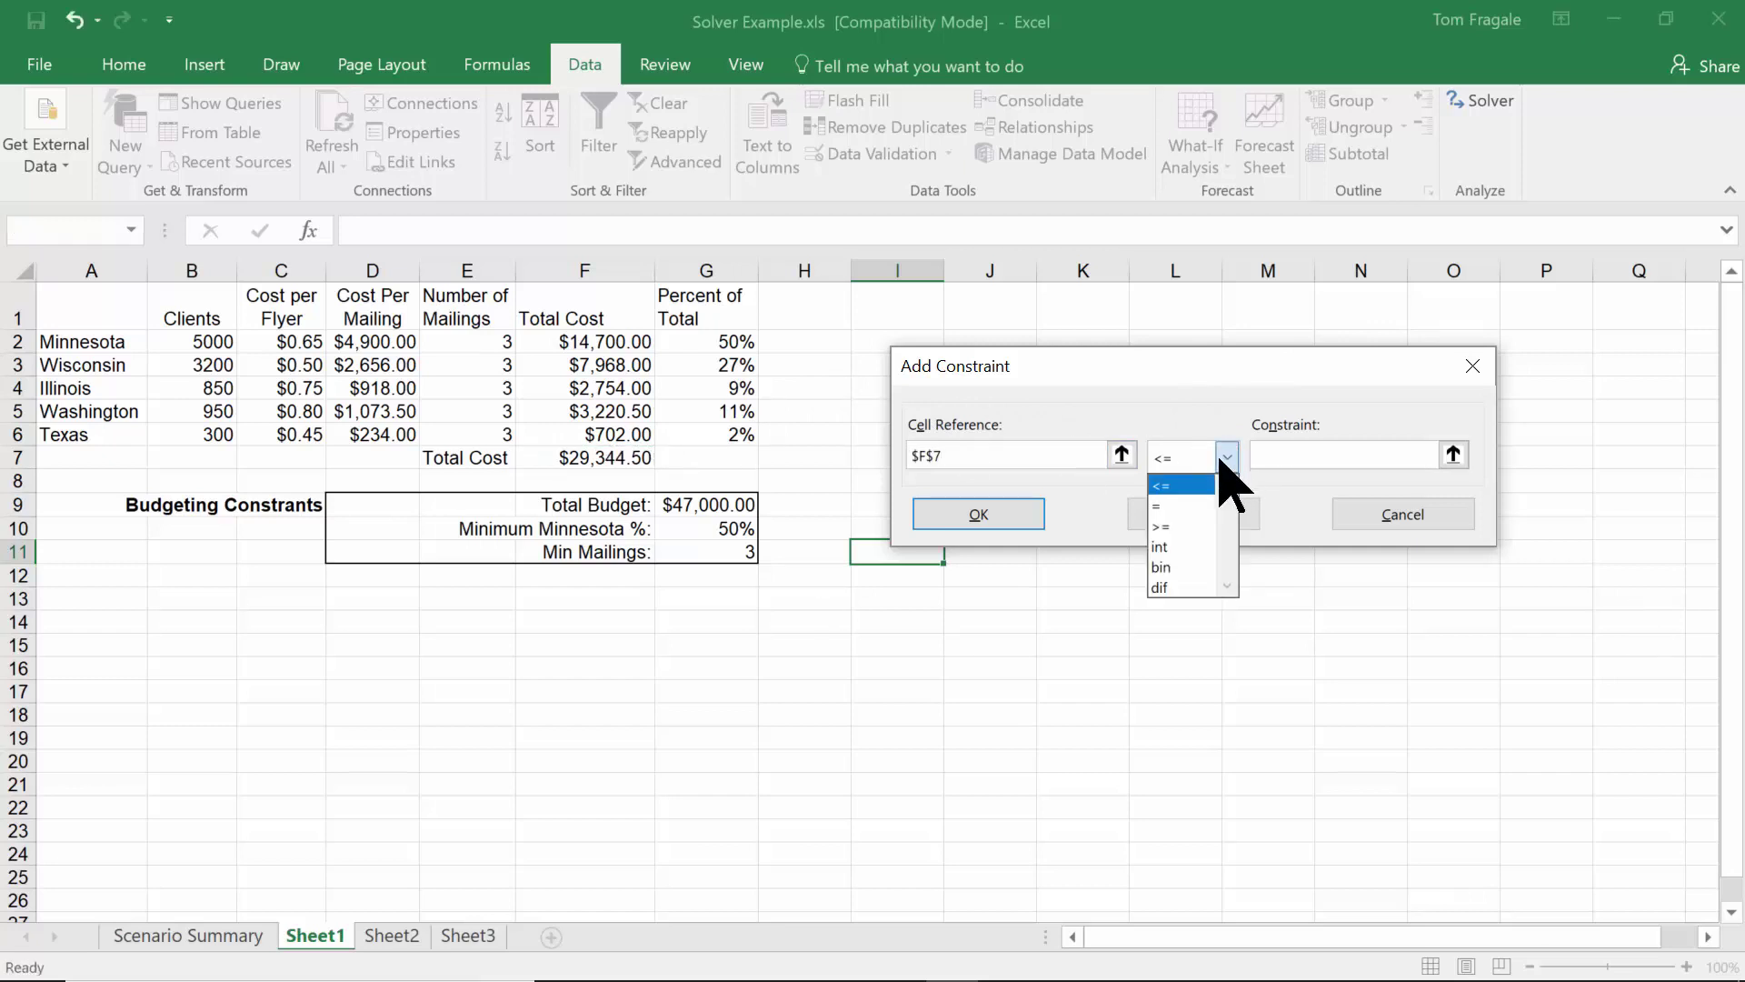
{"action": "left_click", "coordinate": [1193, 488]}
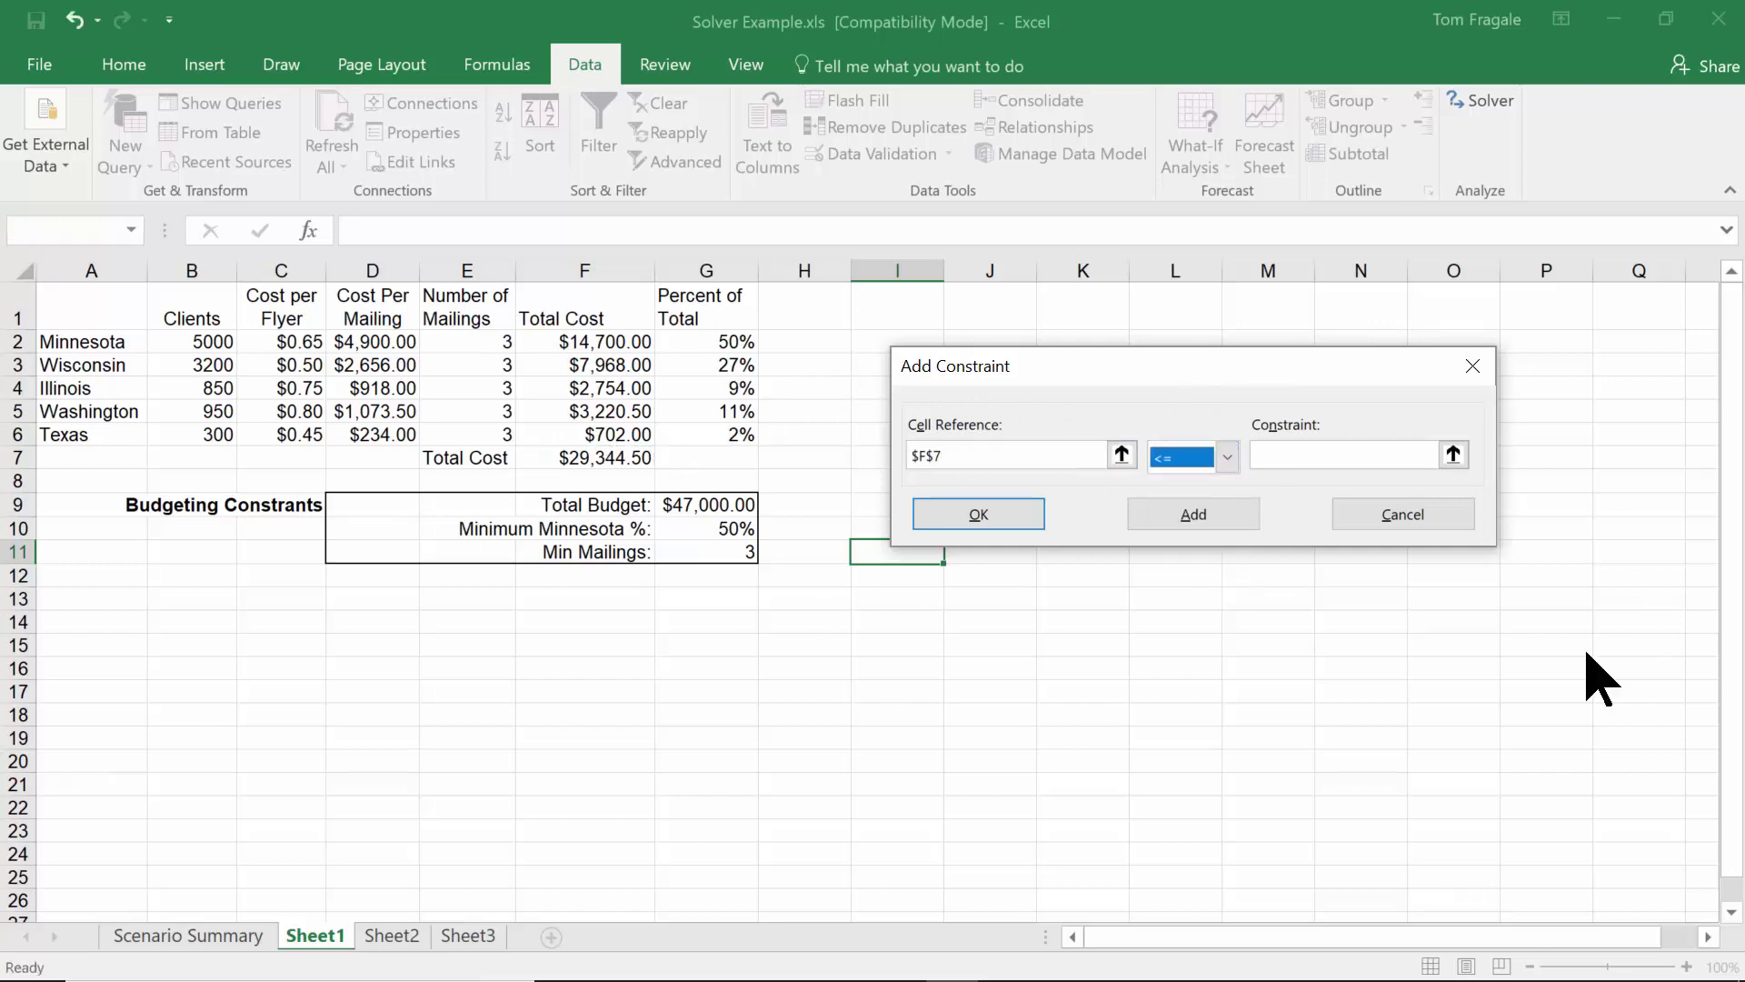
{"action": "left_click", "coordinate": [1336, 454]}
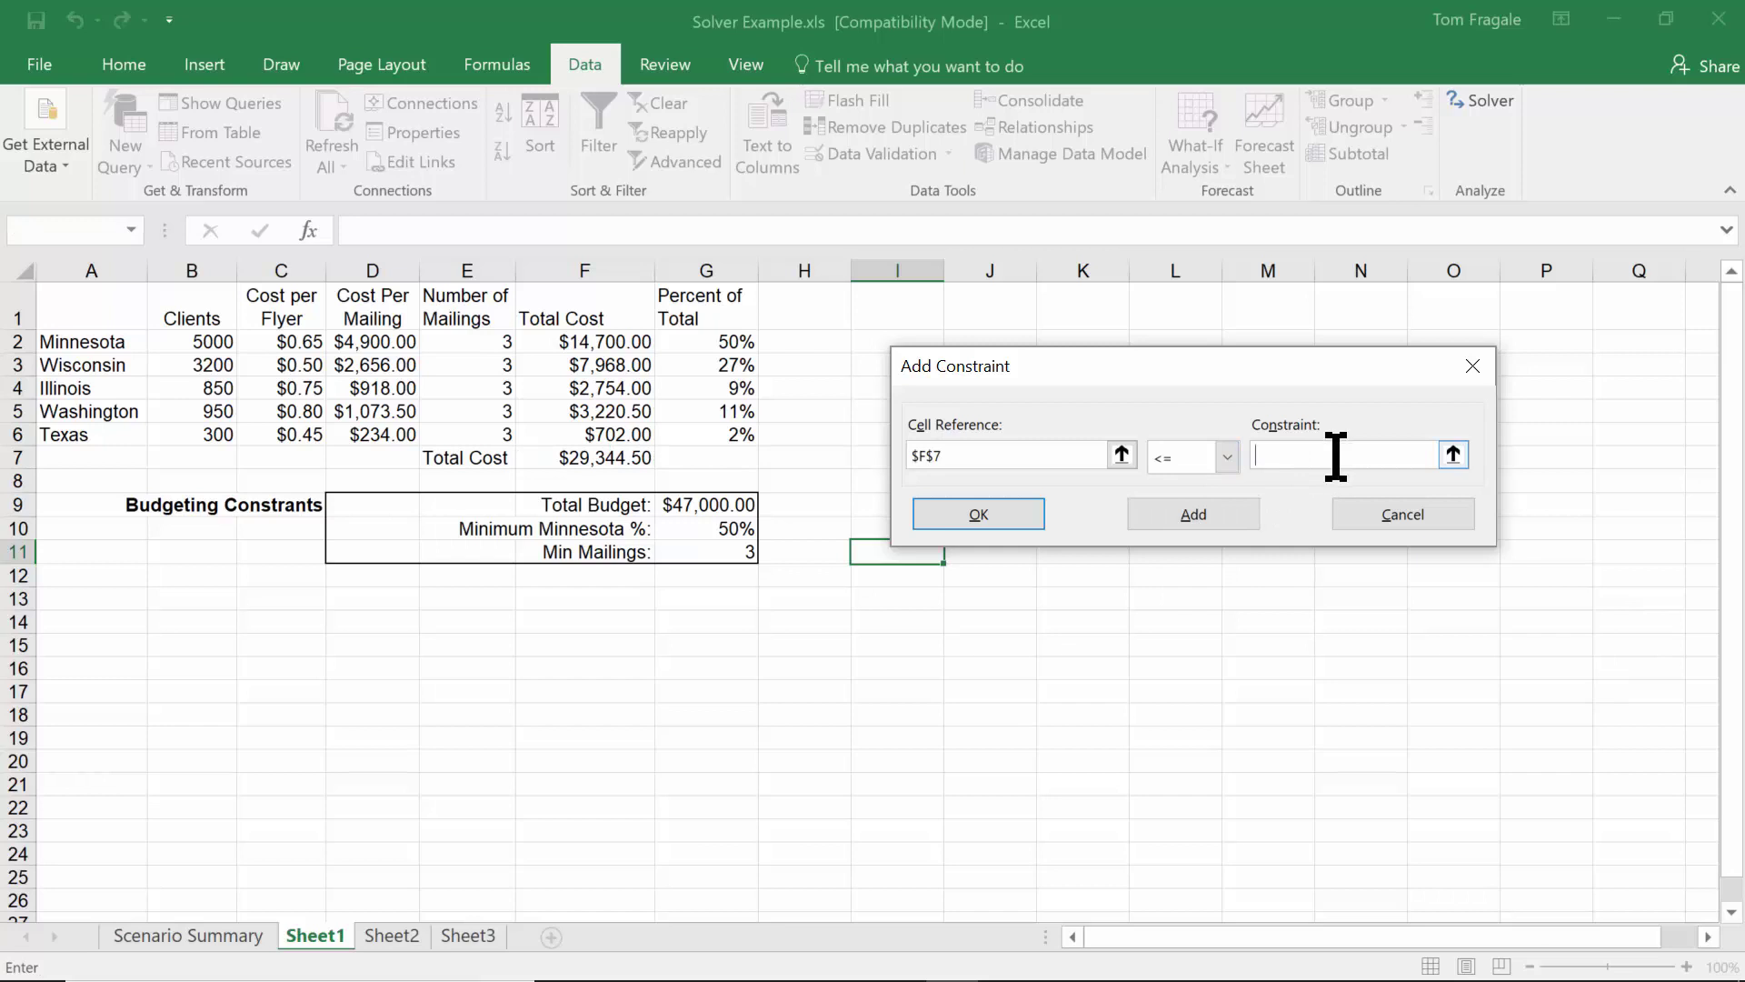
{"action": "left_click", "coordinate": [710, 505]}
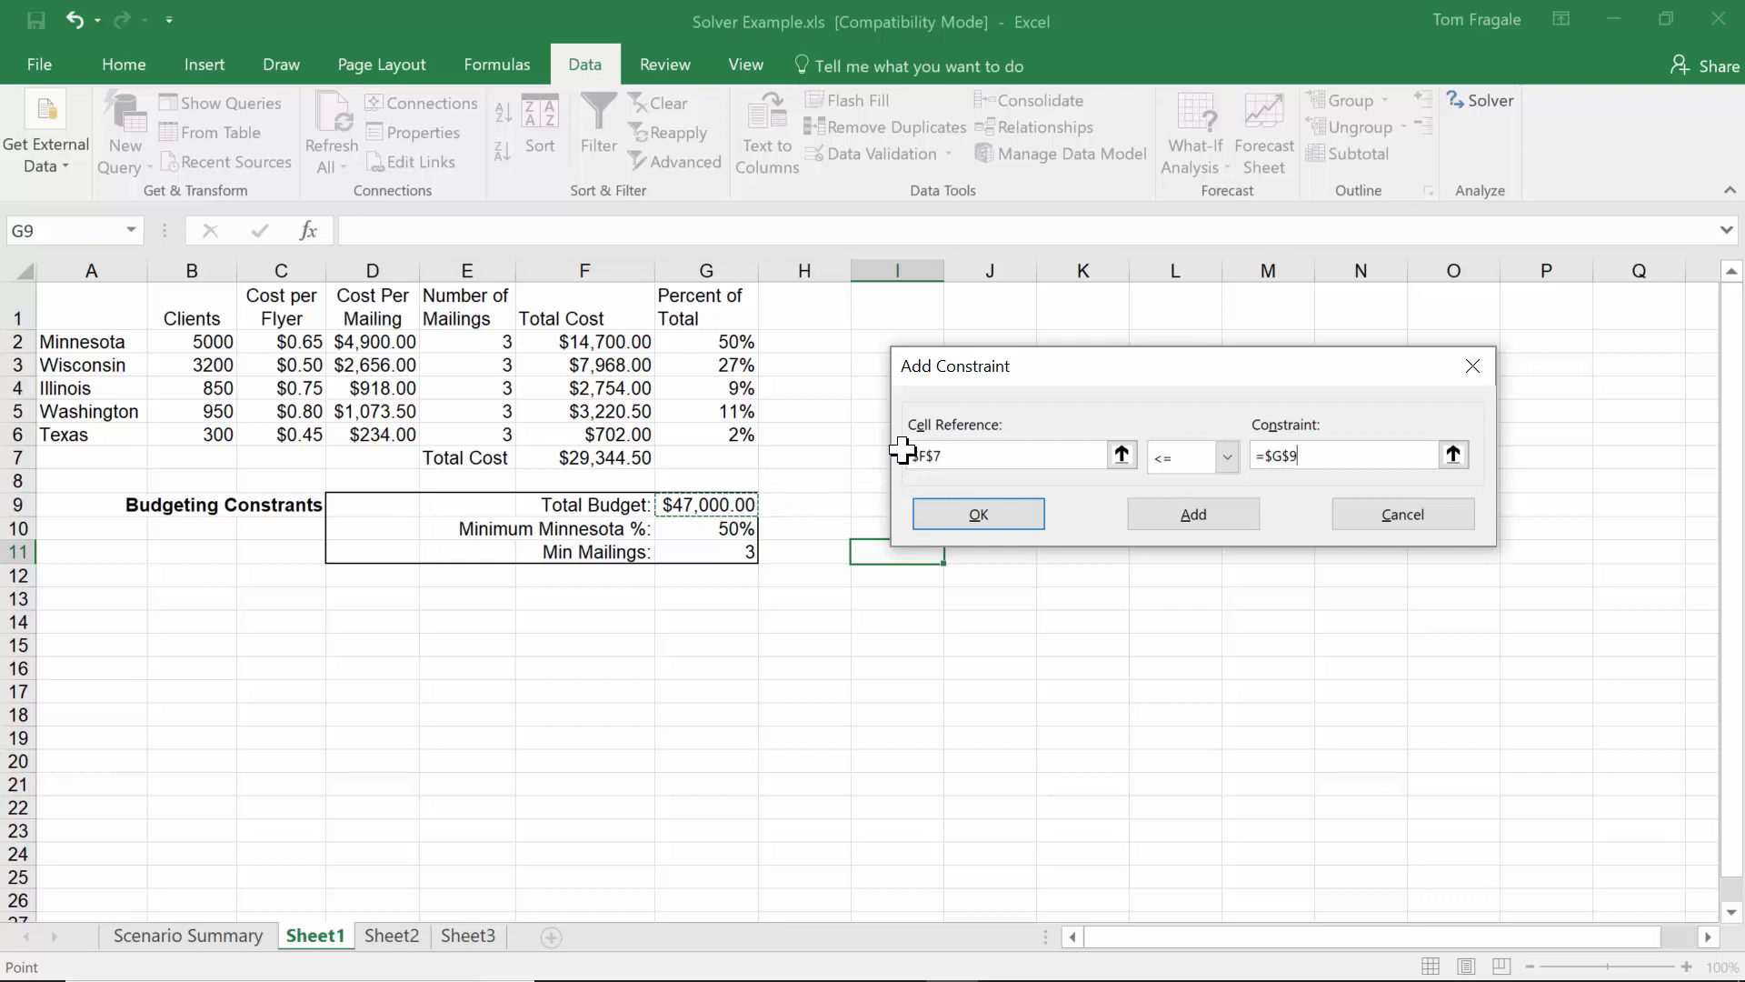
{"action": "left_click_drag", "start_coordinate": [1010, 368], "coordinate": [1002, 273]}
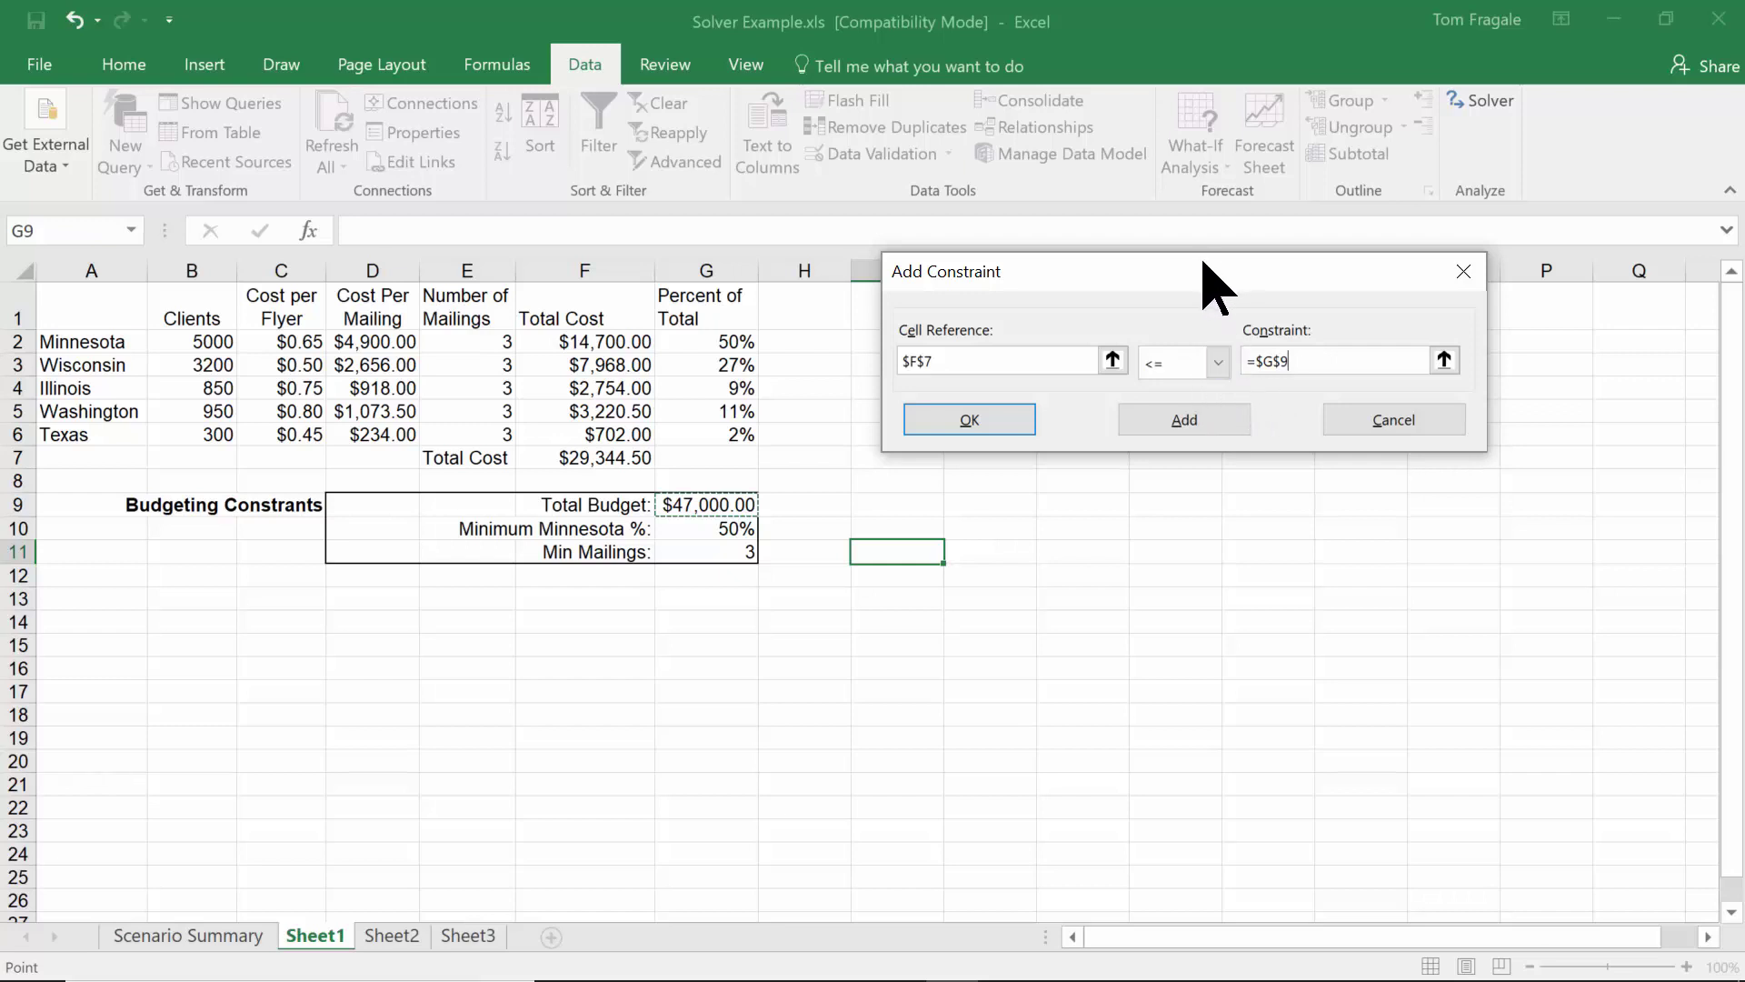
{"action": "left_click", "coordinate": [1182, 418]}
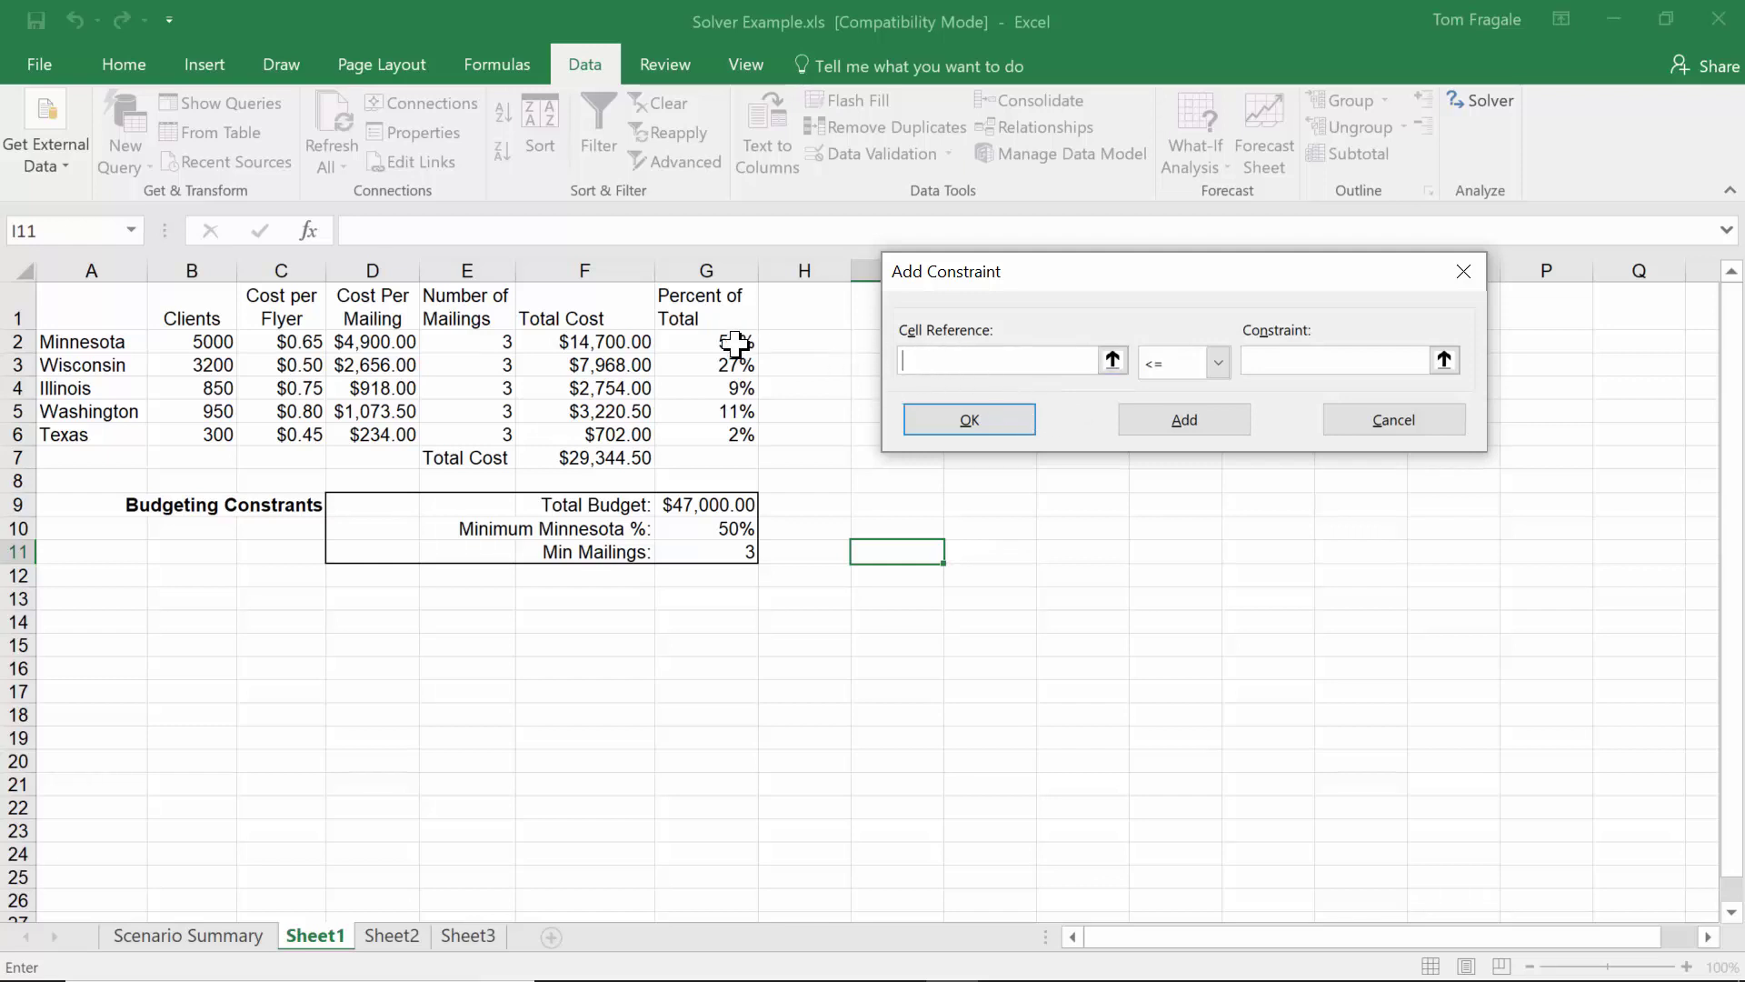
- Add the constraint $G$2 >= $G$10 for Minnesota's minimum share of the total
{"action": "left_click", "coordinate": [697, 344]}
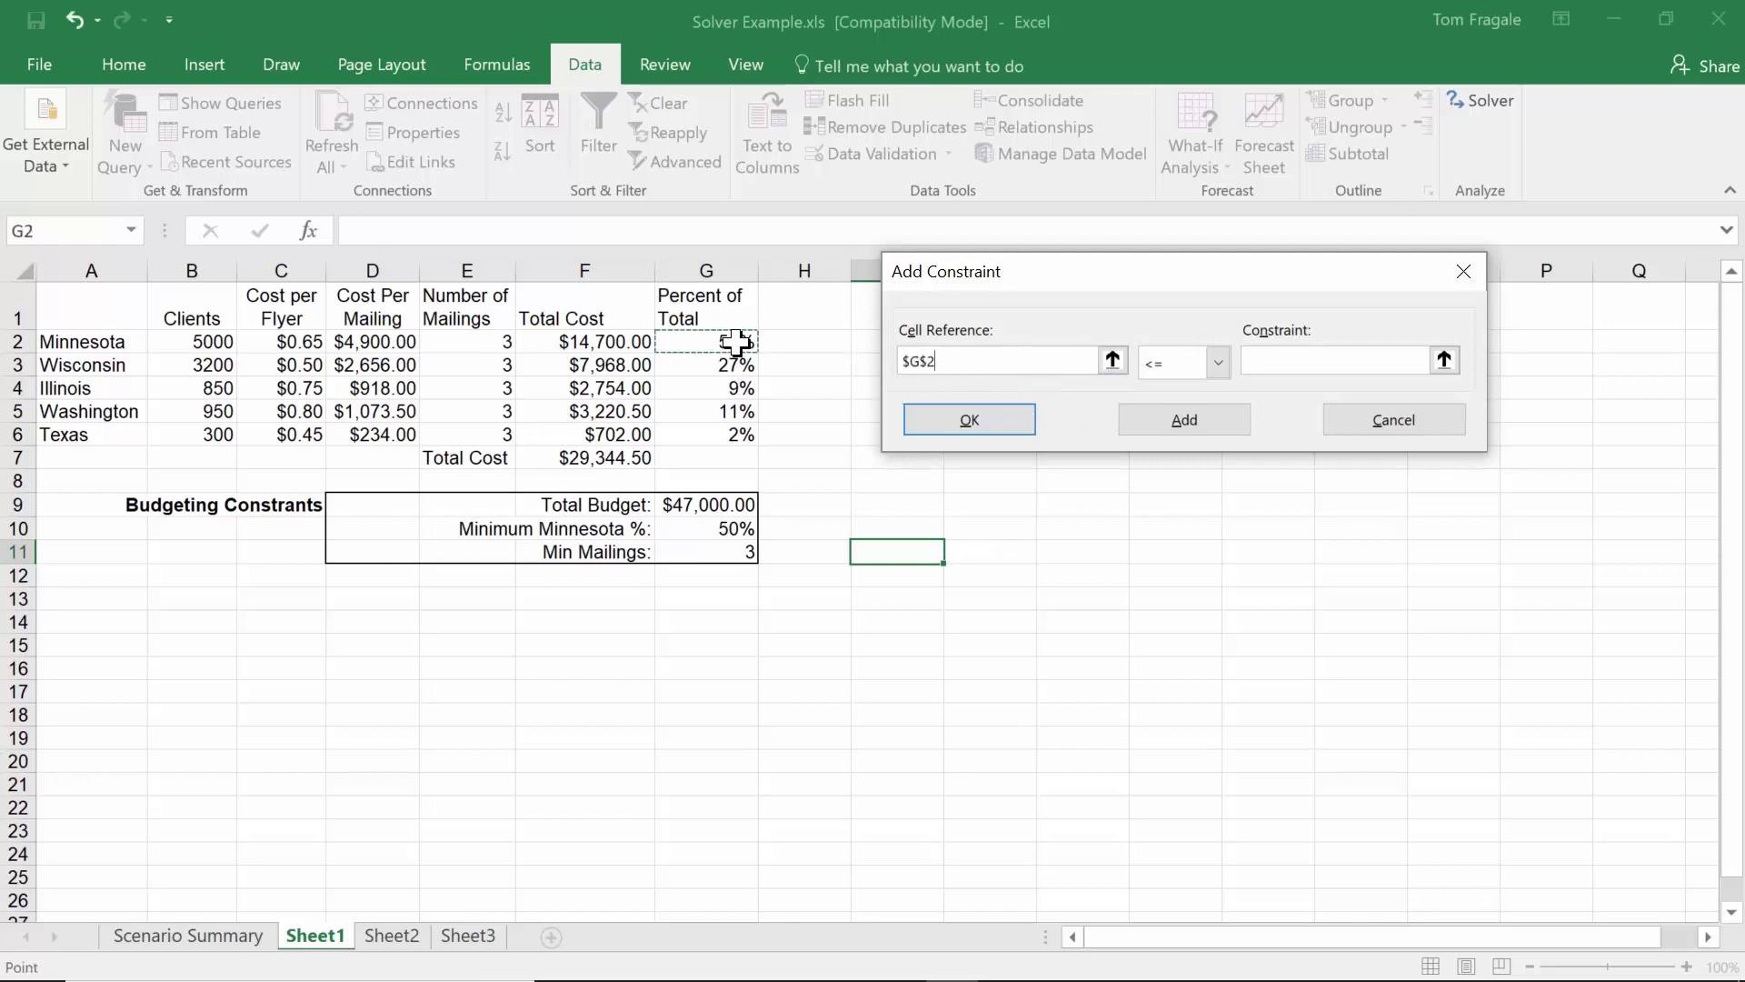
{"action": "left_click", "coordinate": [1218, 362]}
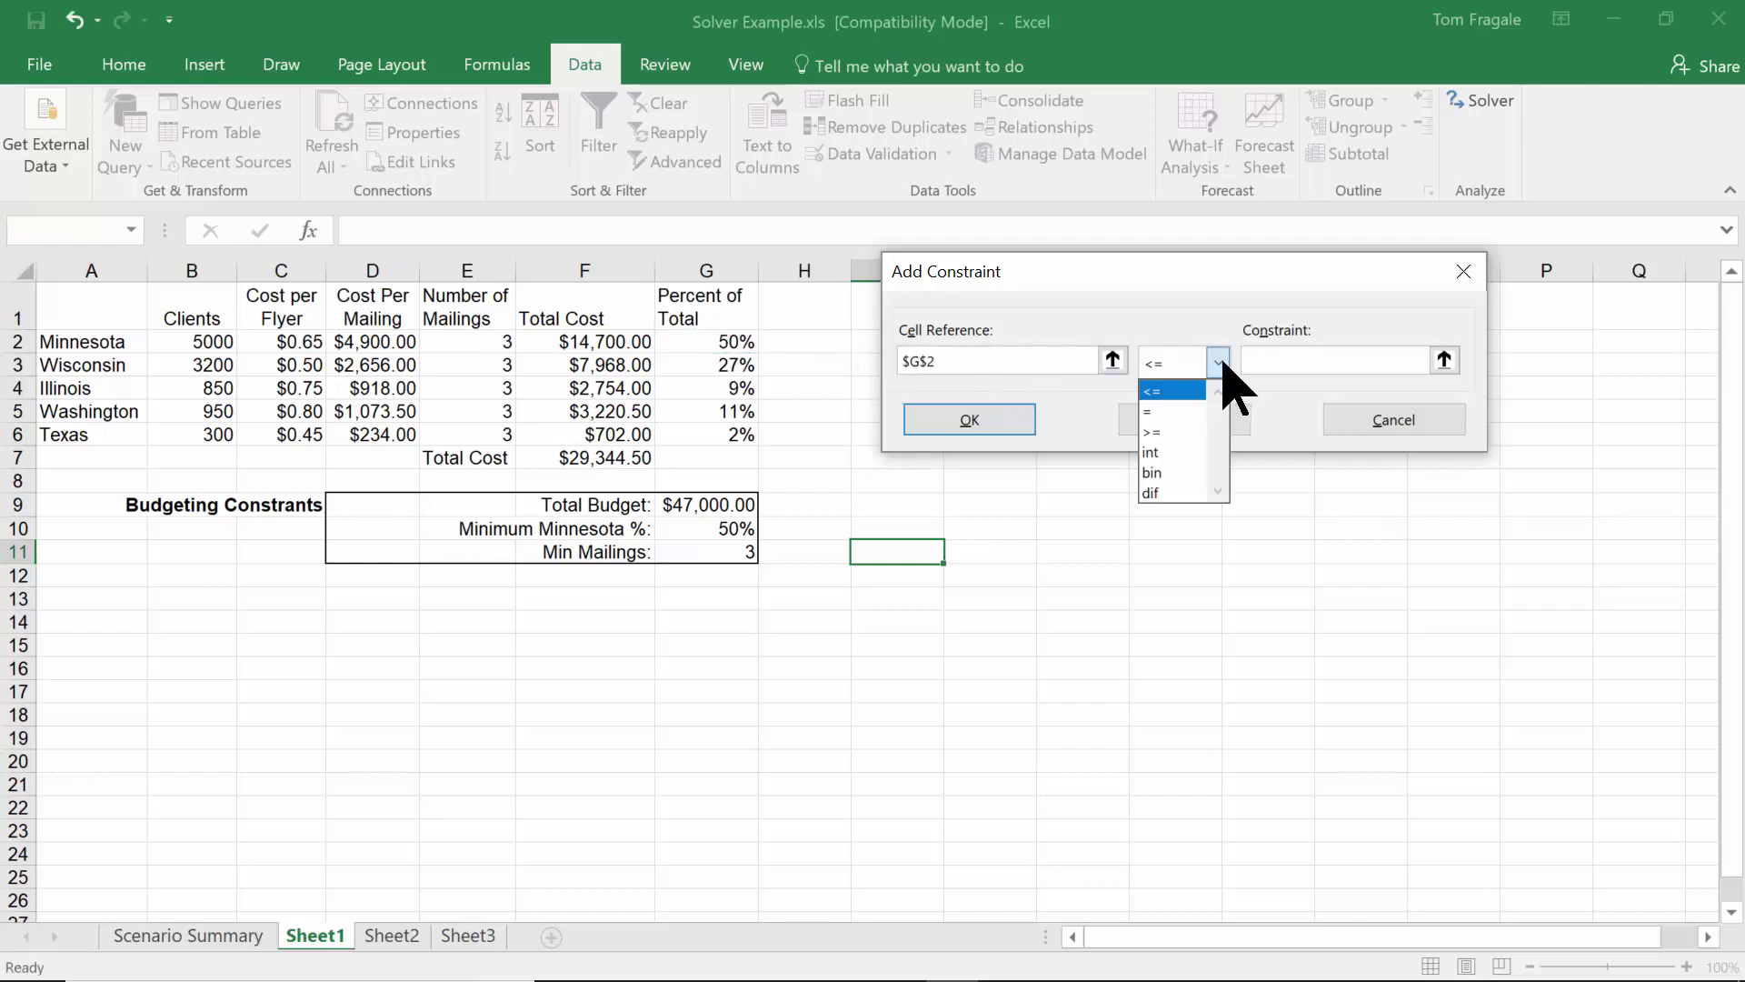
{"action": "left_click", "coordinate": [1159, 434]}
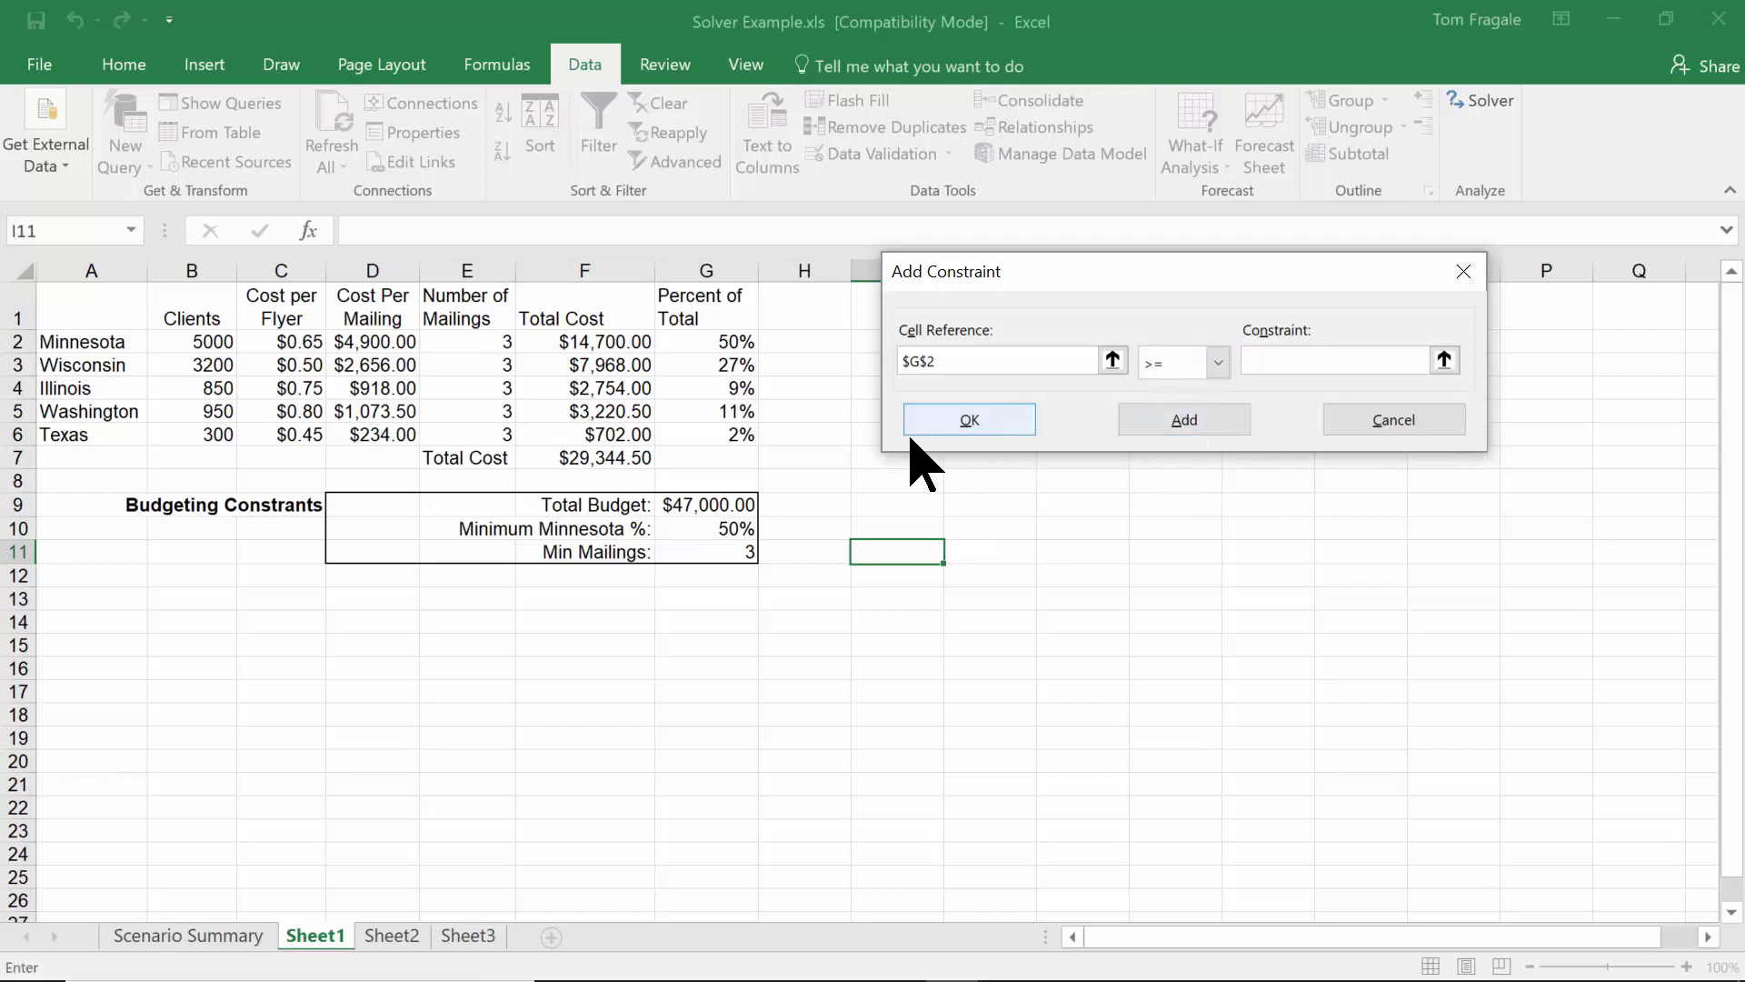
{"action": "left_click", "coordinate": [713, 533]}
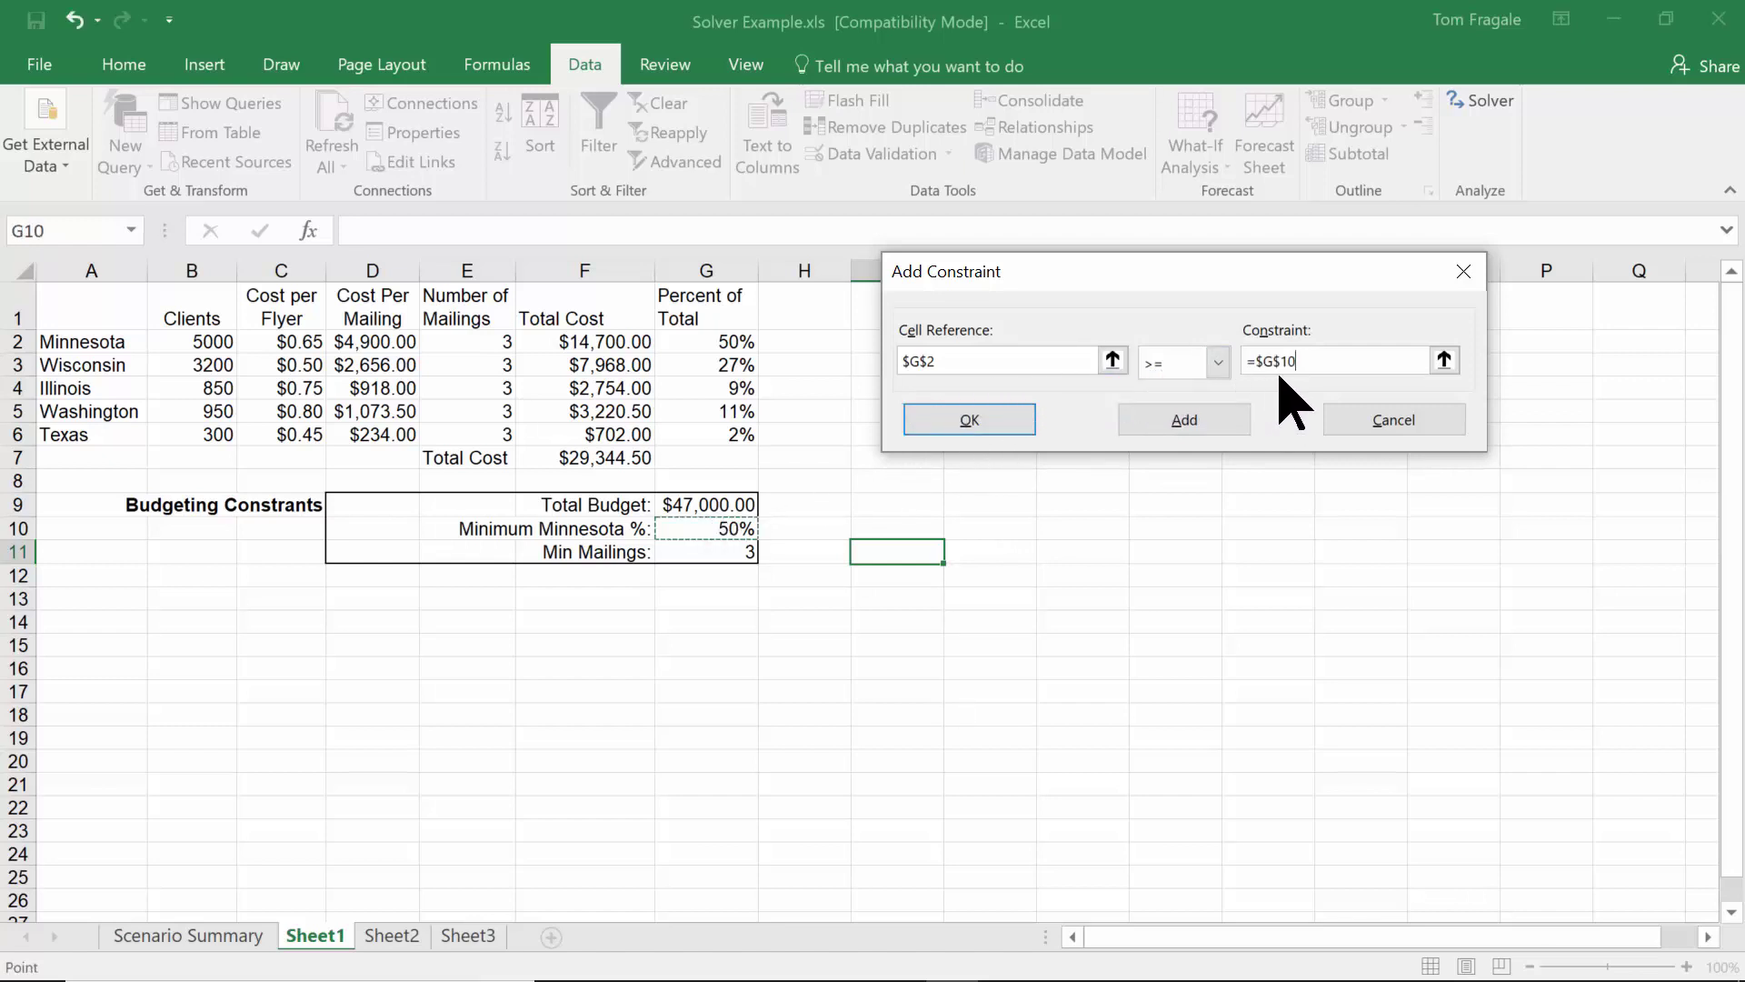
{"action": "left_click", "coordinate": [1147, 426]}
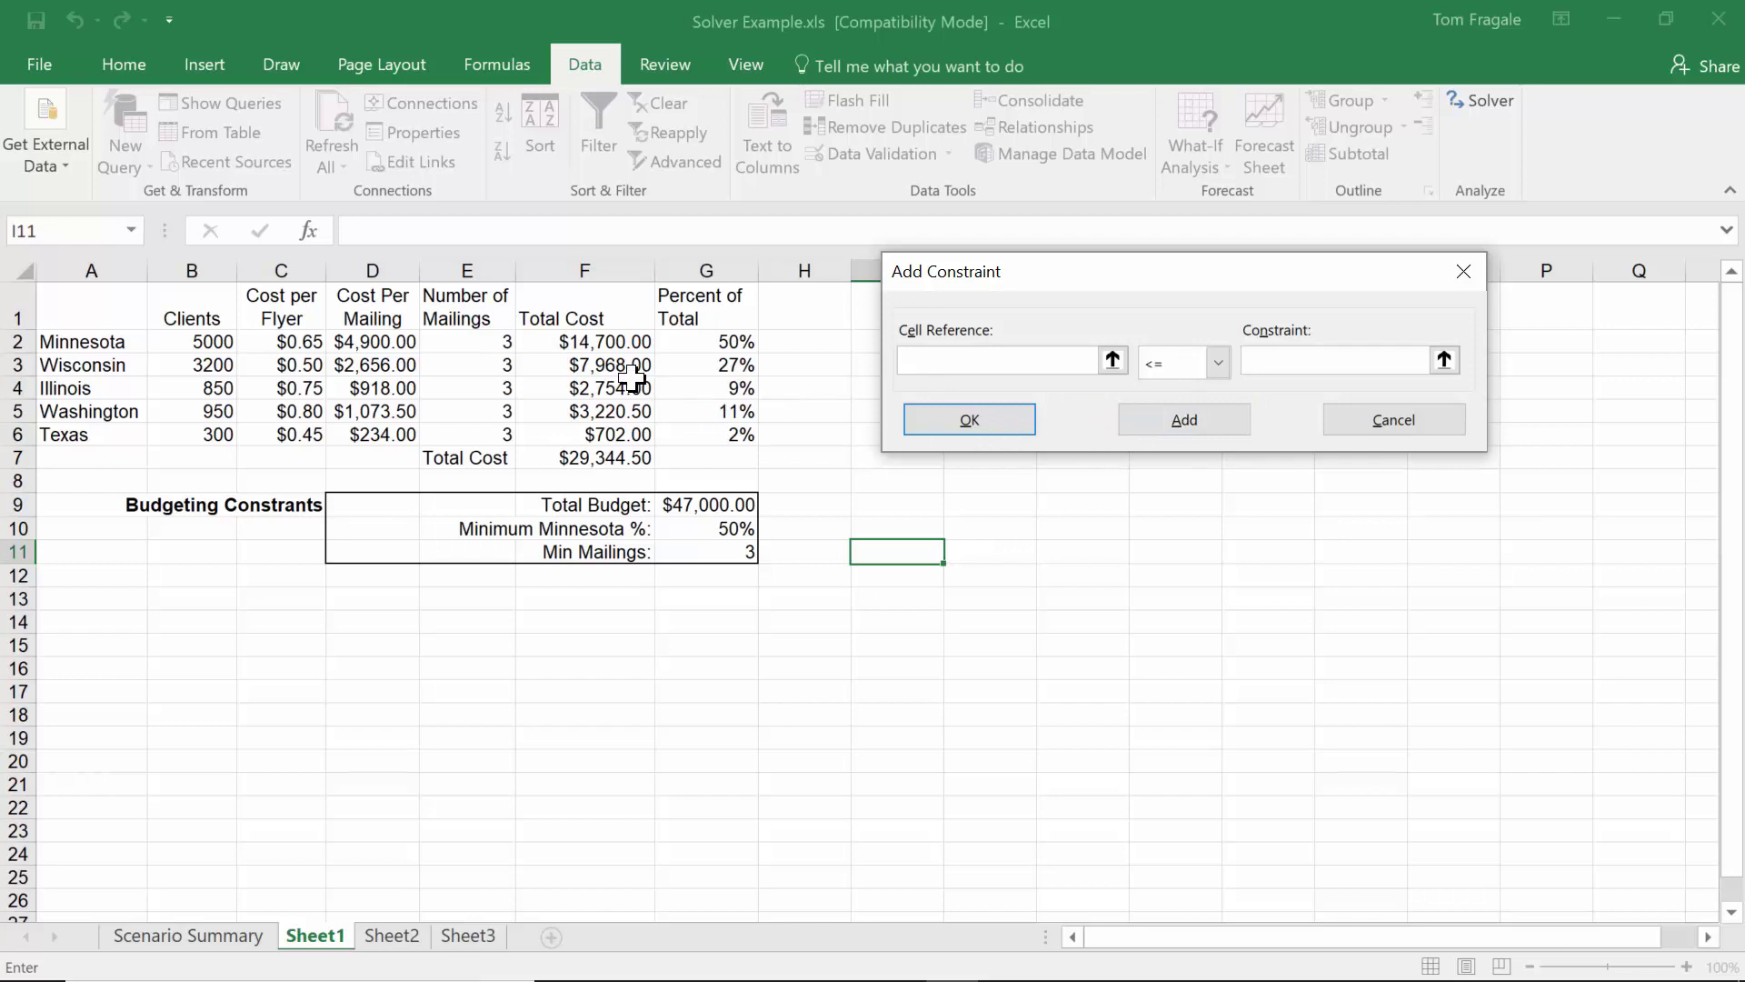
- Add the constraint $E$2:$E$6 >= $G$11 so every mailing count meets the minimum
{"action": "left_click_drag", "start_coordinate": [471, 342], "coordinate": [484, 434]}
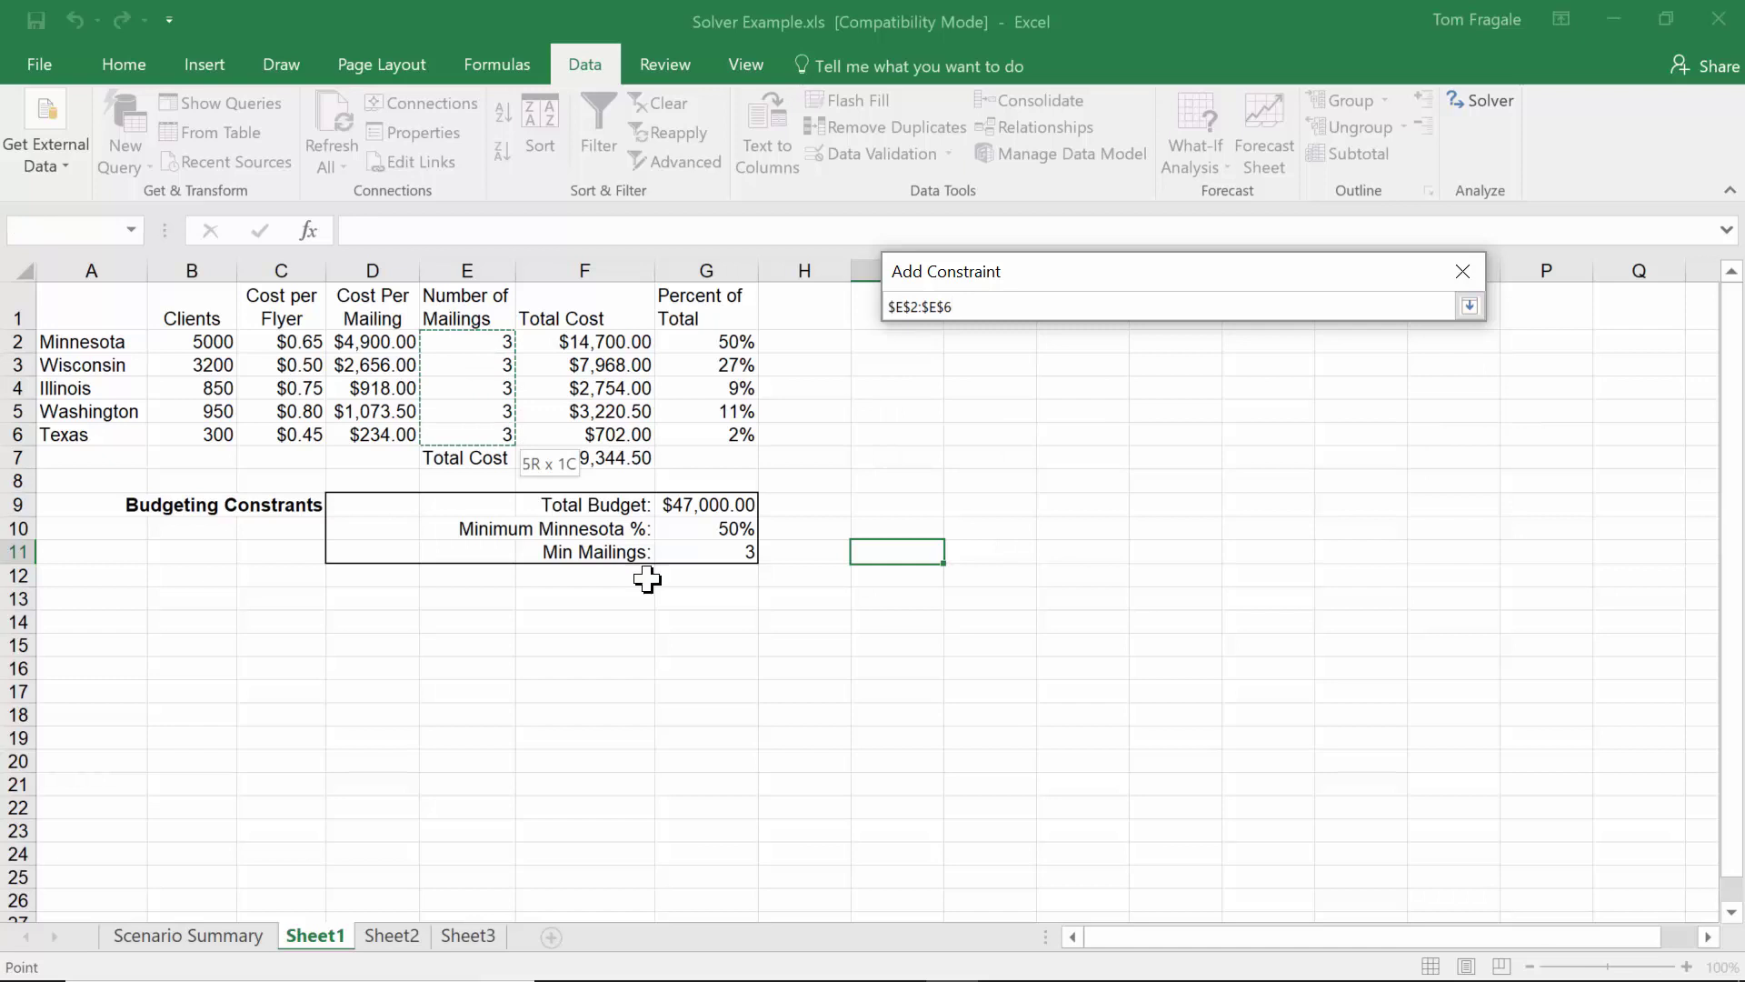
{"action": "left_click", "coordinate": [1218, 363]}
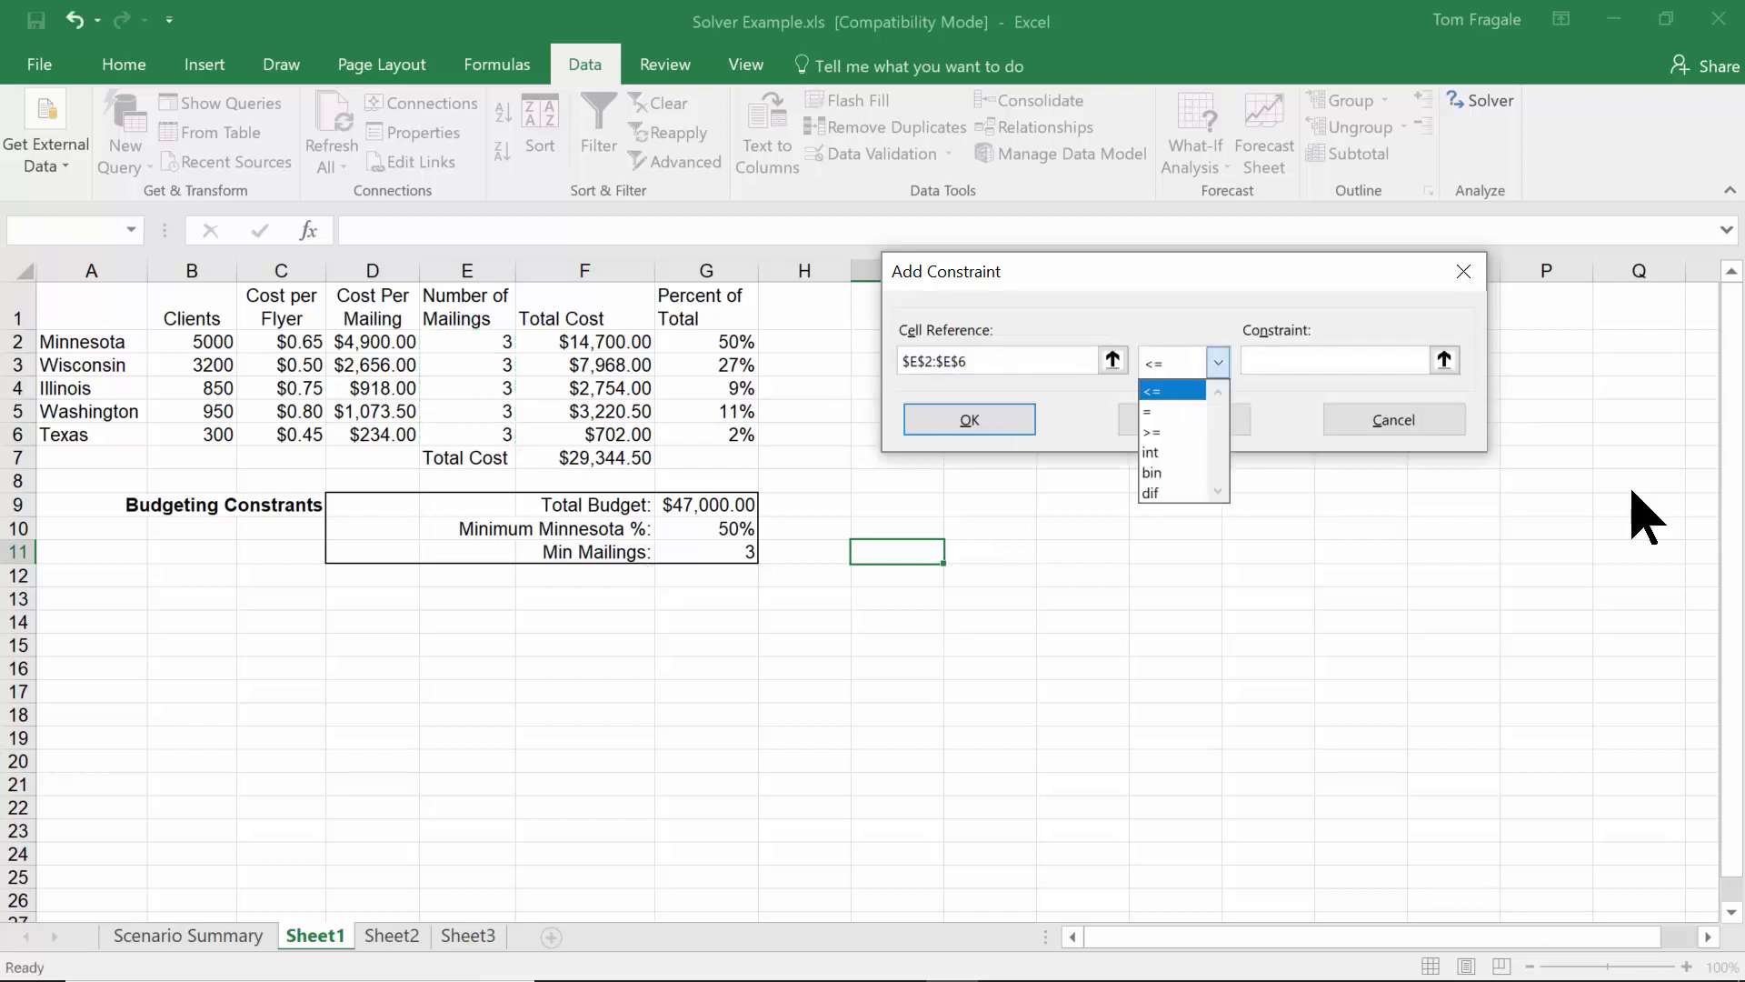
{"action": "left_click", "coordinate": [1172, 424]}
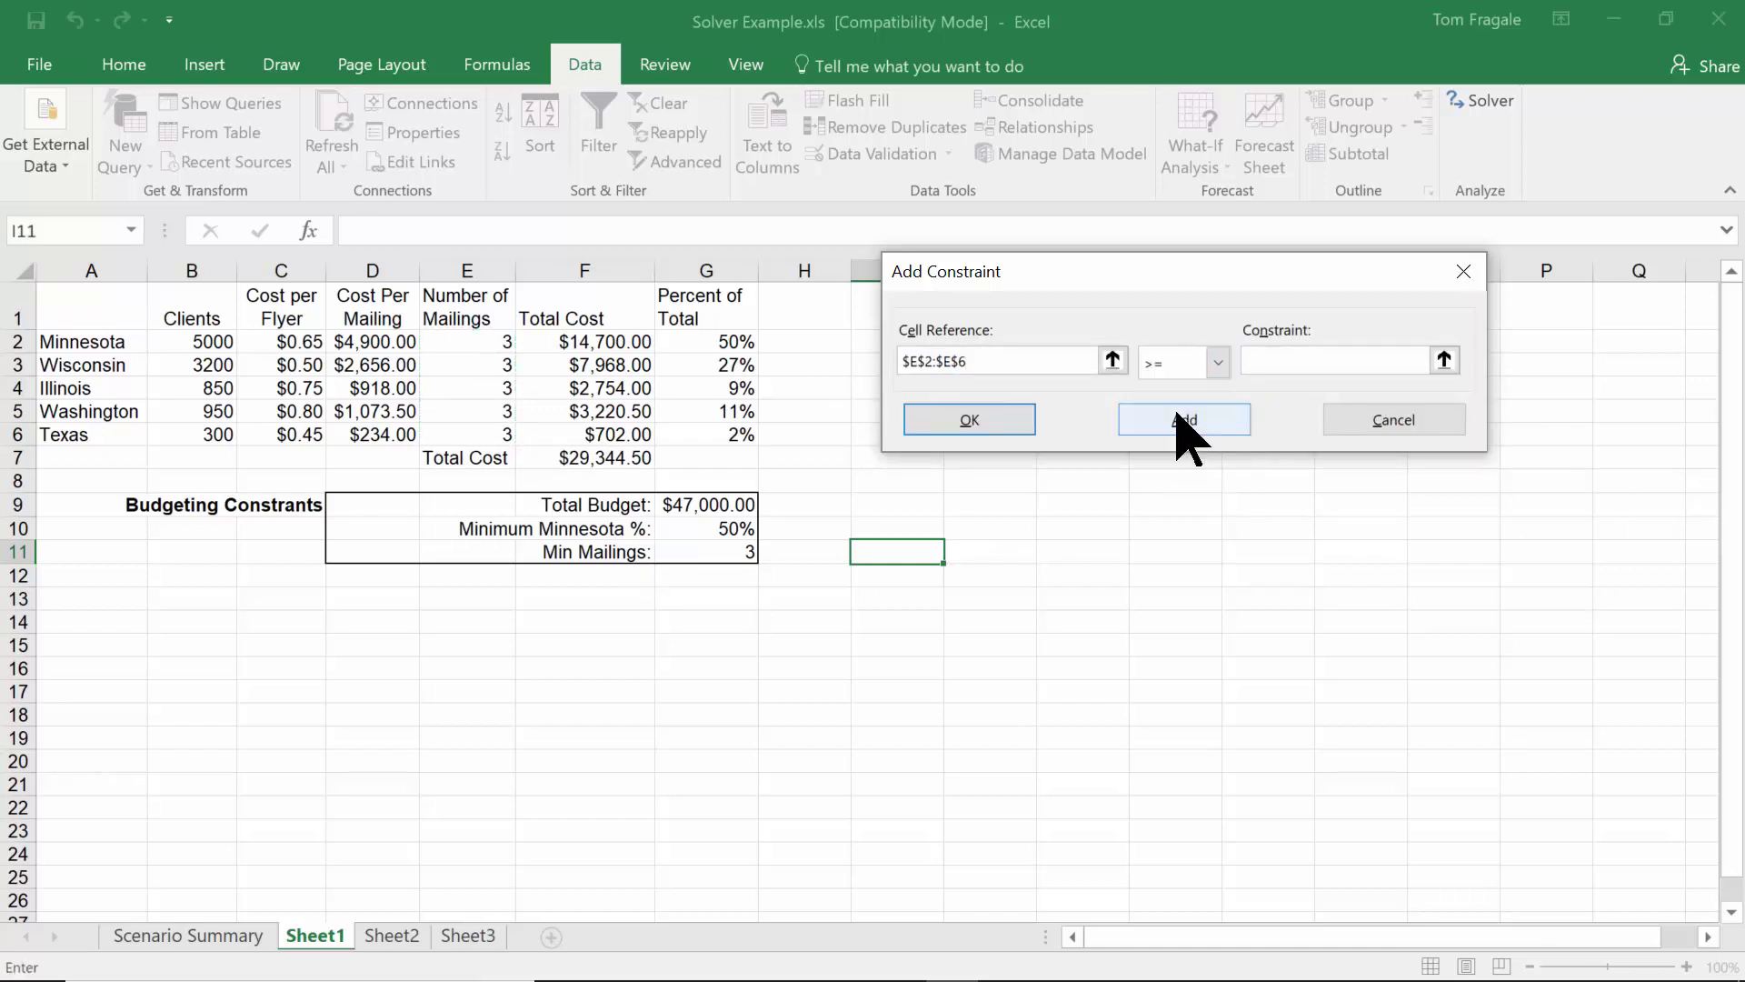
{"action": "left_click", "coordinate": [706, 551]}
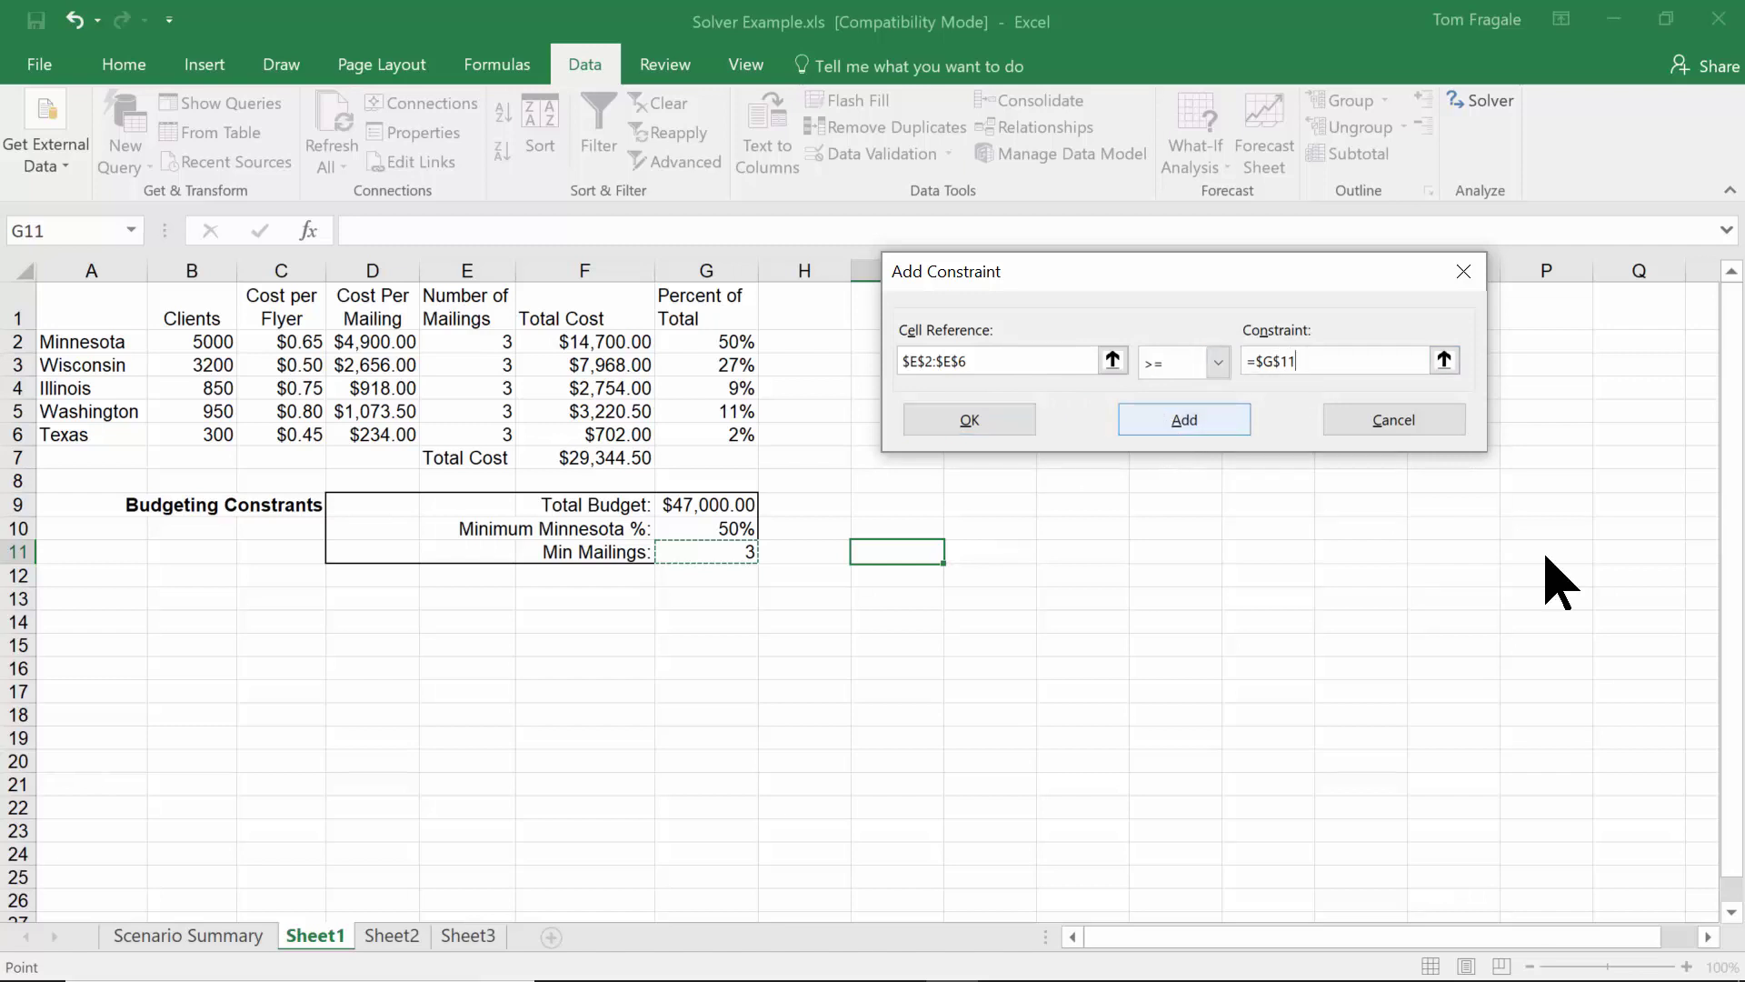
{"action": "left_click", "coordinate": [1164, 420]}
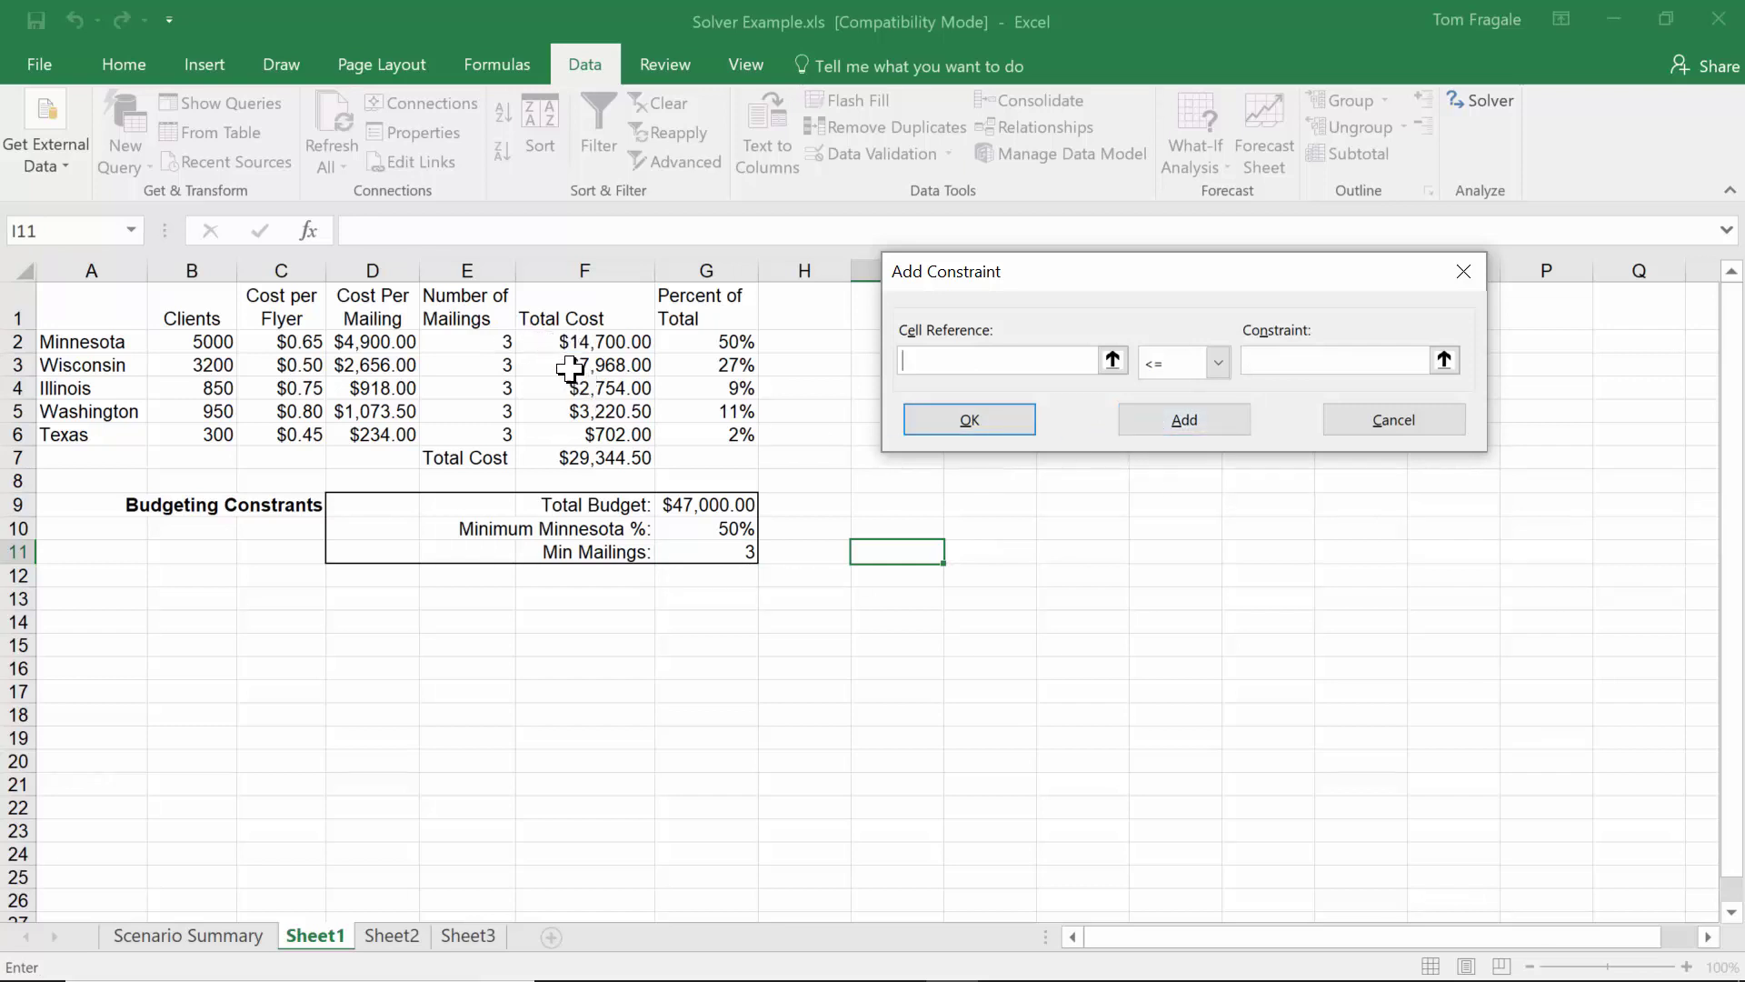
- Add an integer constraint on $E$2:$E$6 and return to Solver Parameters
{"action": "left_click_drag", "start_coordinate": [473, 343], "coordinate": [476, 436]}
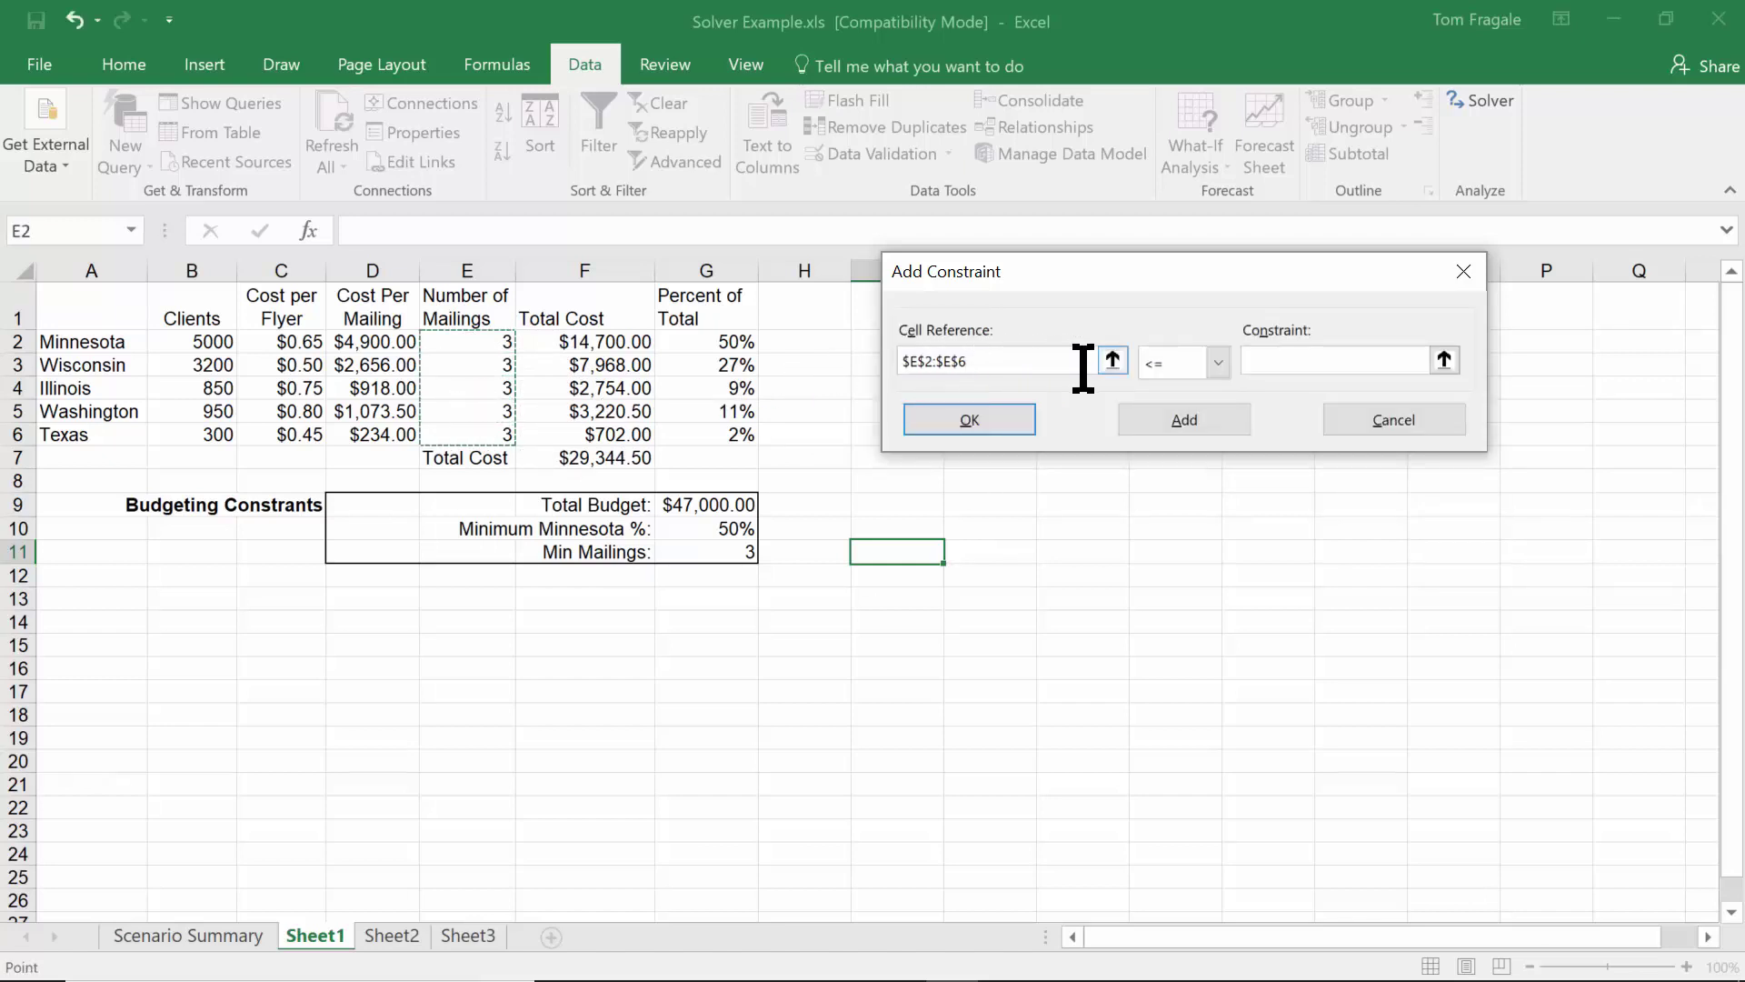
{"action": "left_click", "coordinate": [1218, 362]}
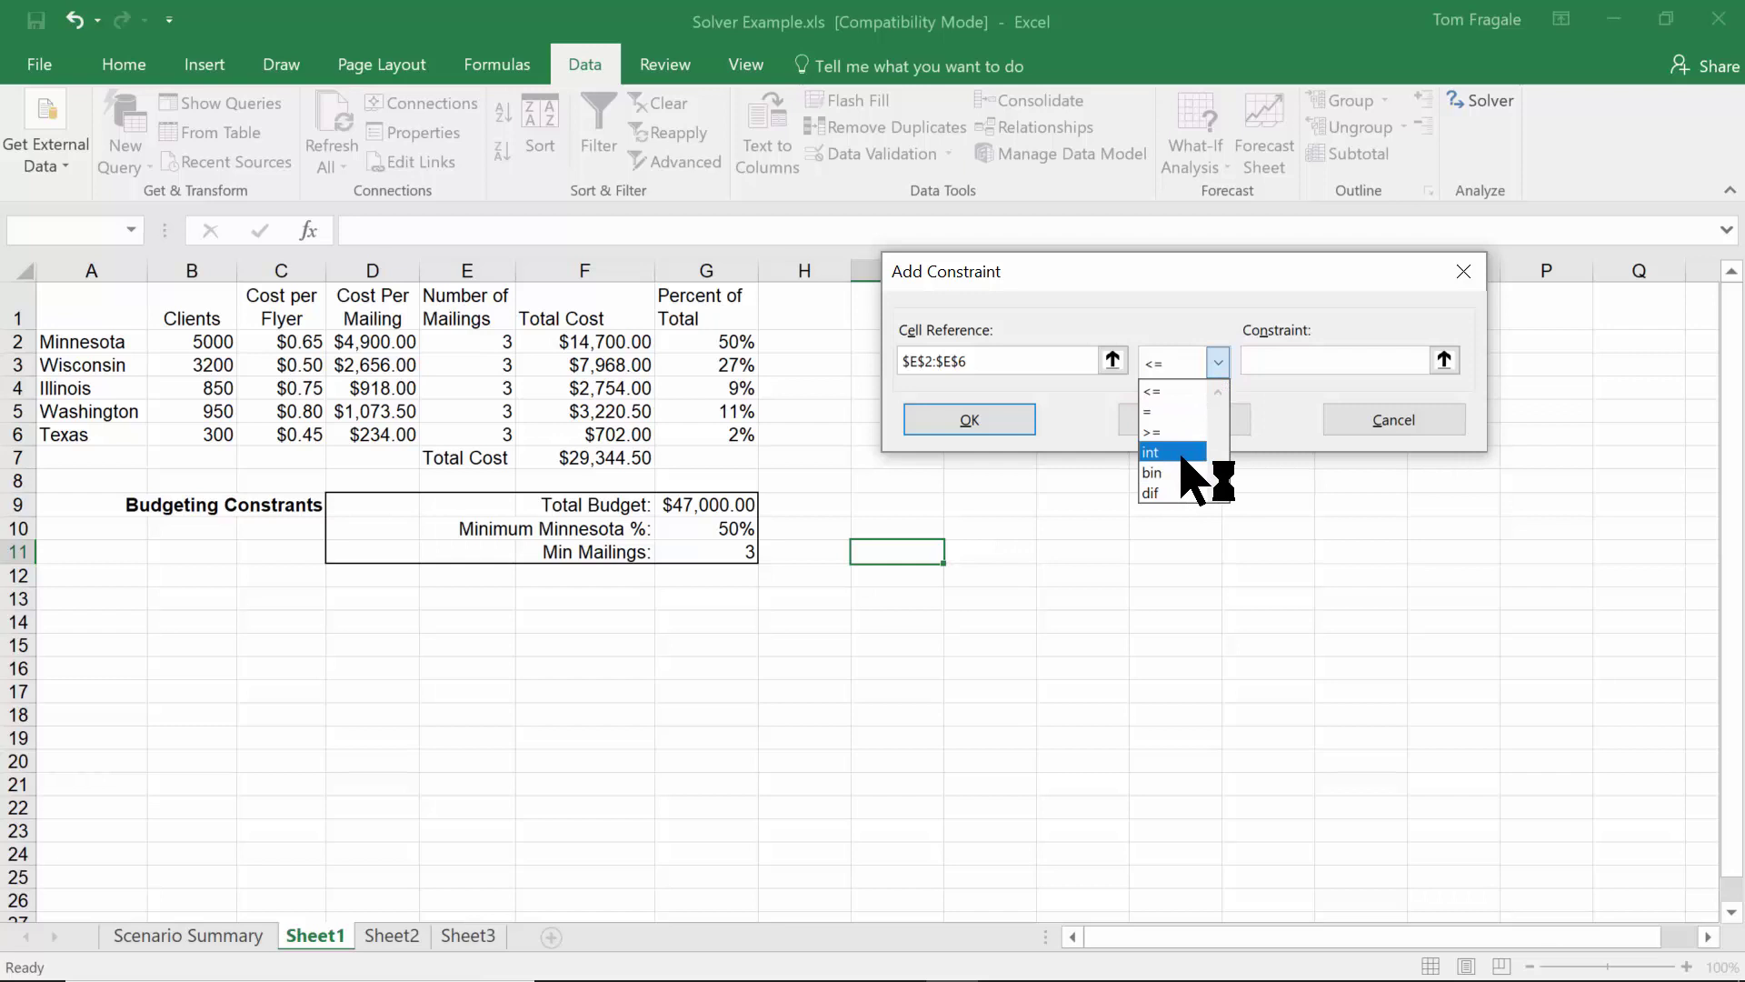
{"action": "key", "text": "Return"}
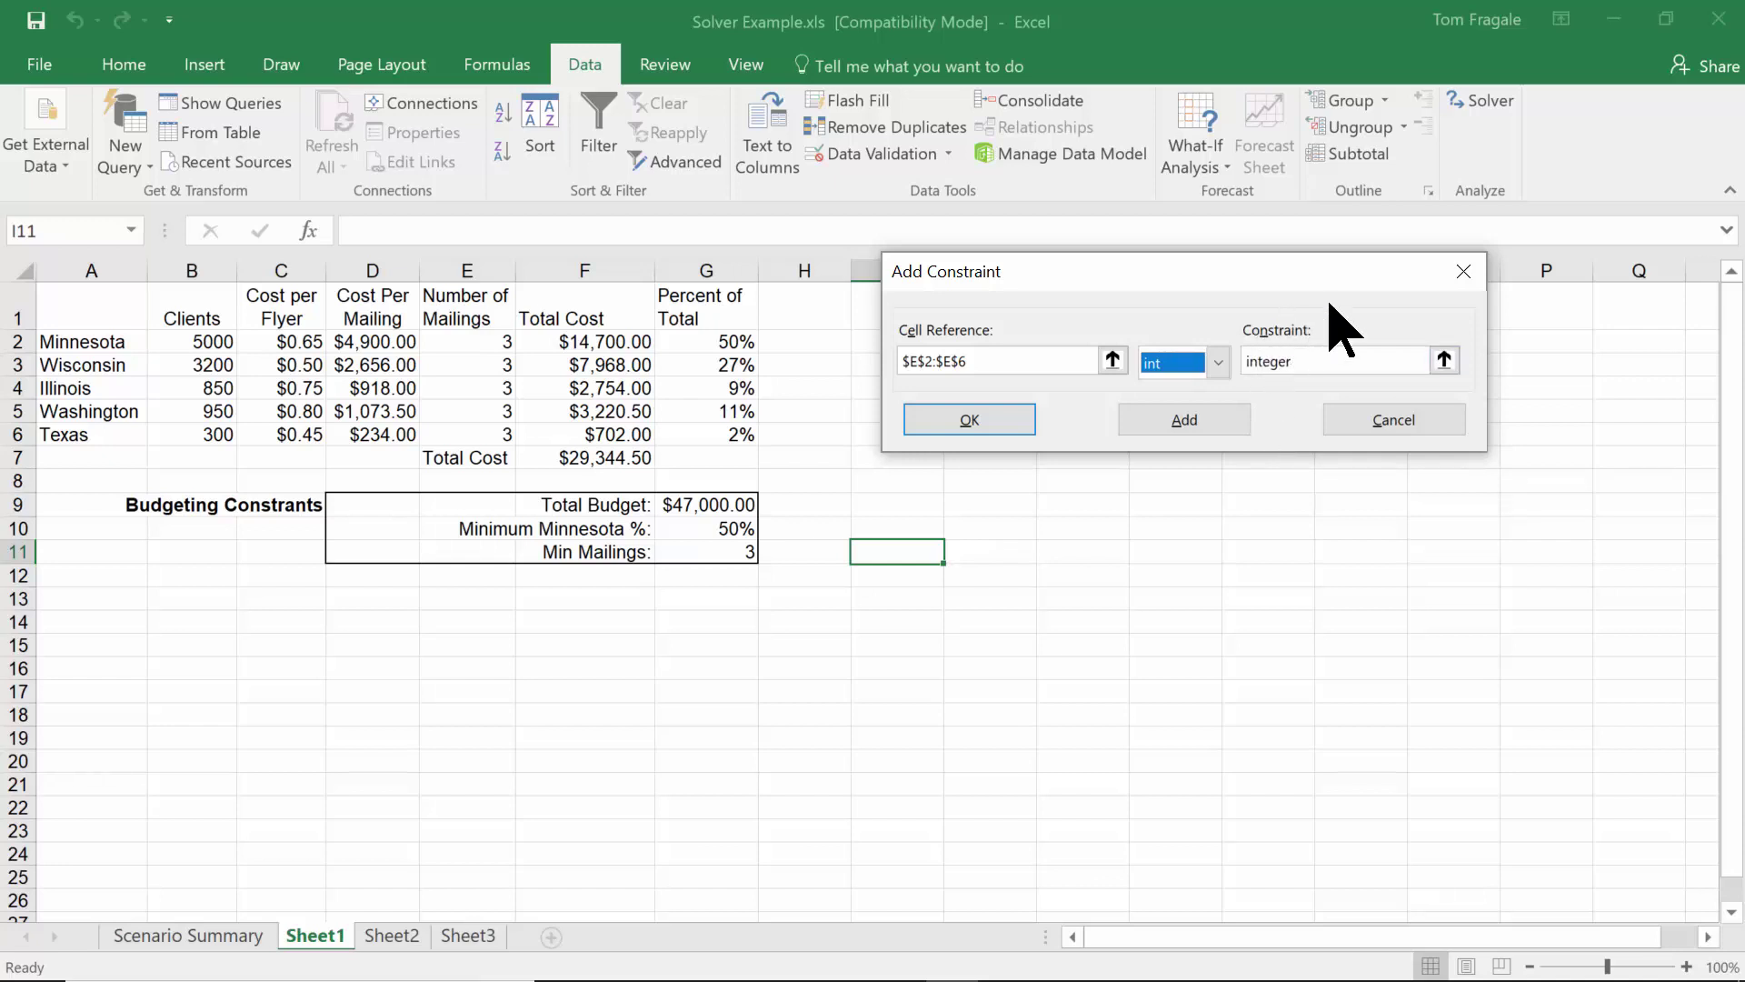
{"action": "left_click", "coordinate": [963, 419]}
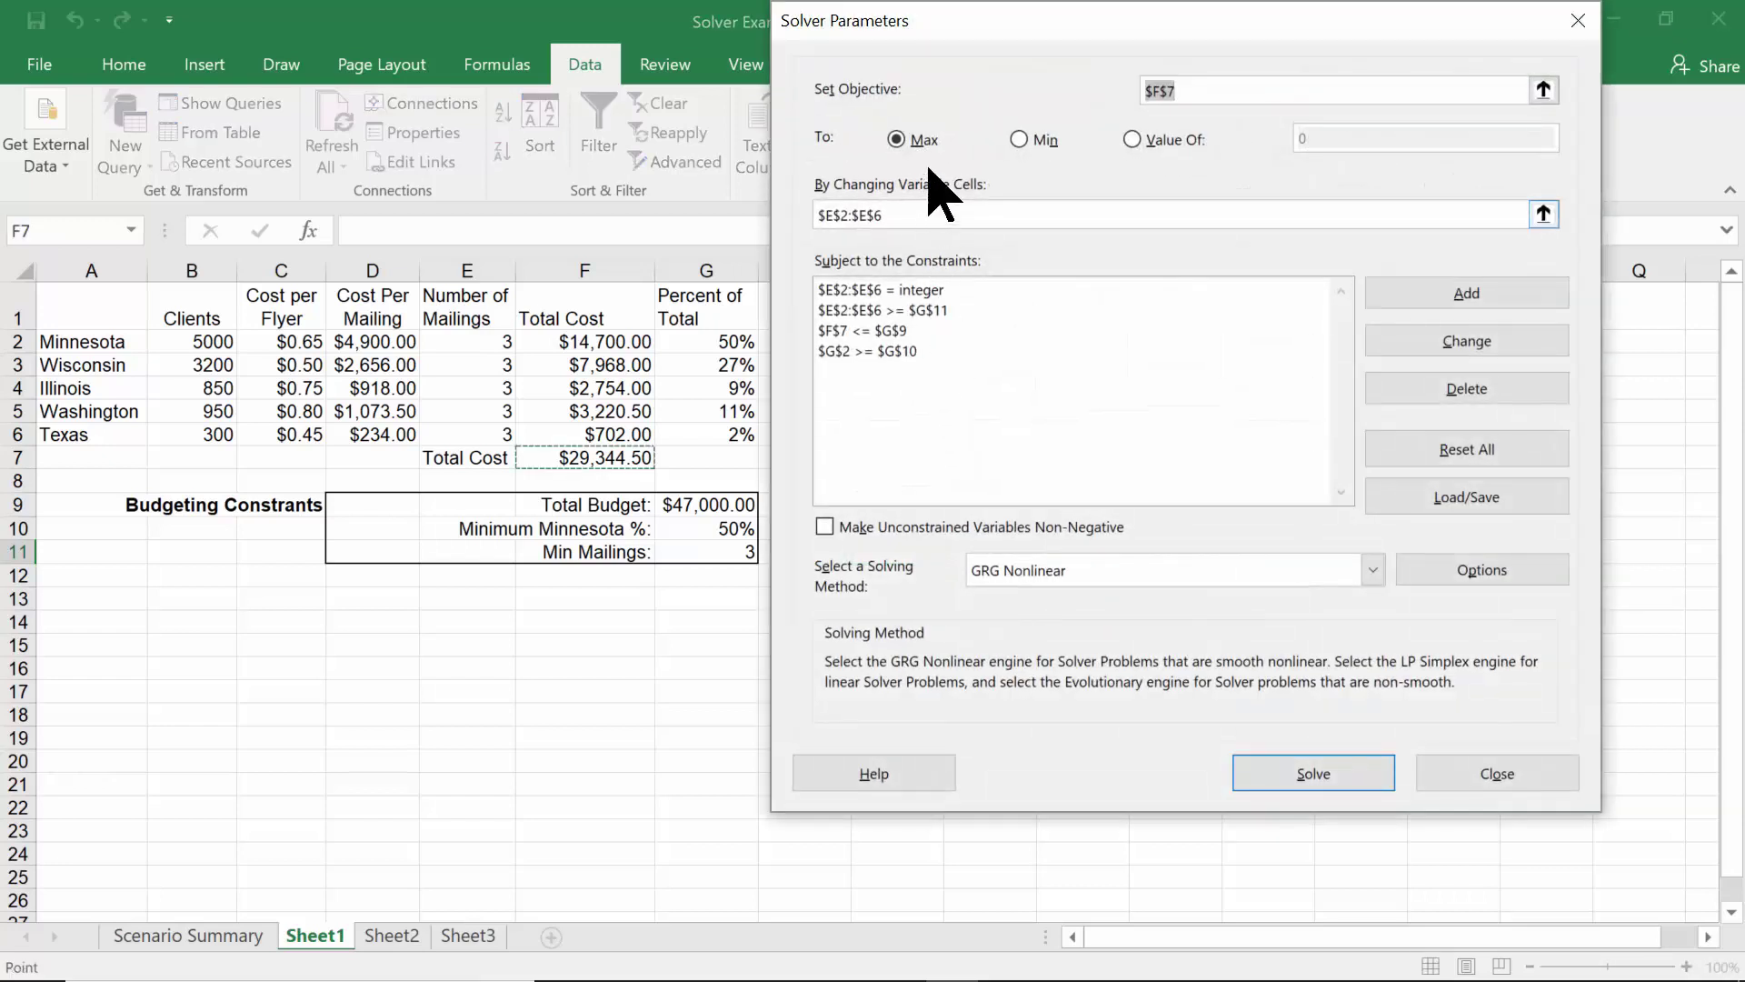
- Review the integer, minimum-mailings, budget and Minnesota constraints, then bring up Solver Options
{"action": "left_click_drag", "start_coordinate": [948, 27], "coordinate": [1023, 66]}
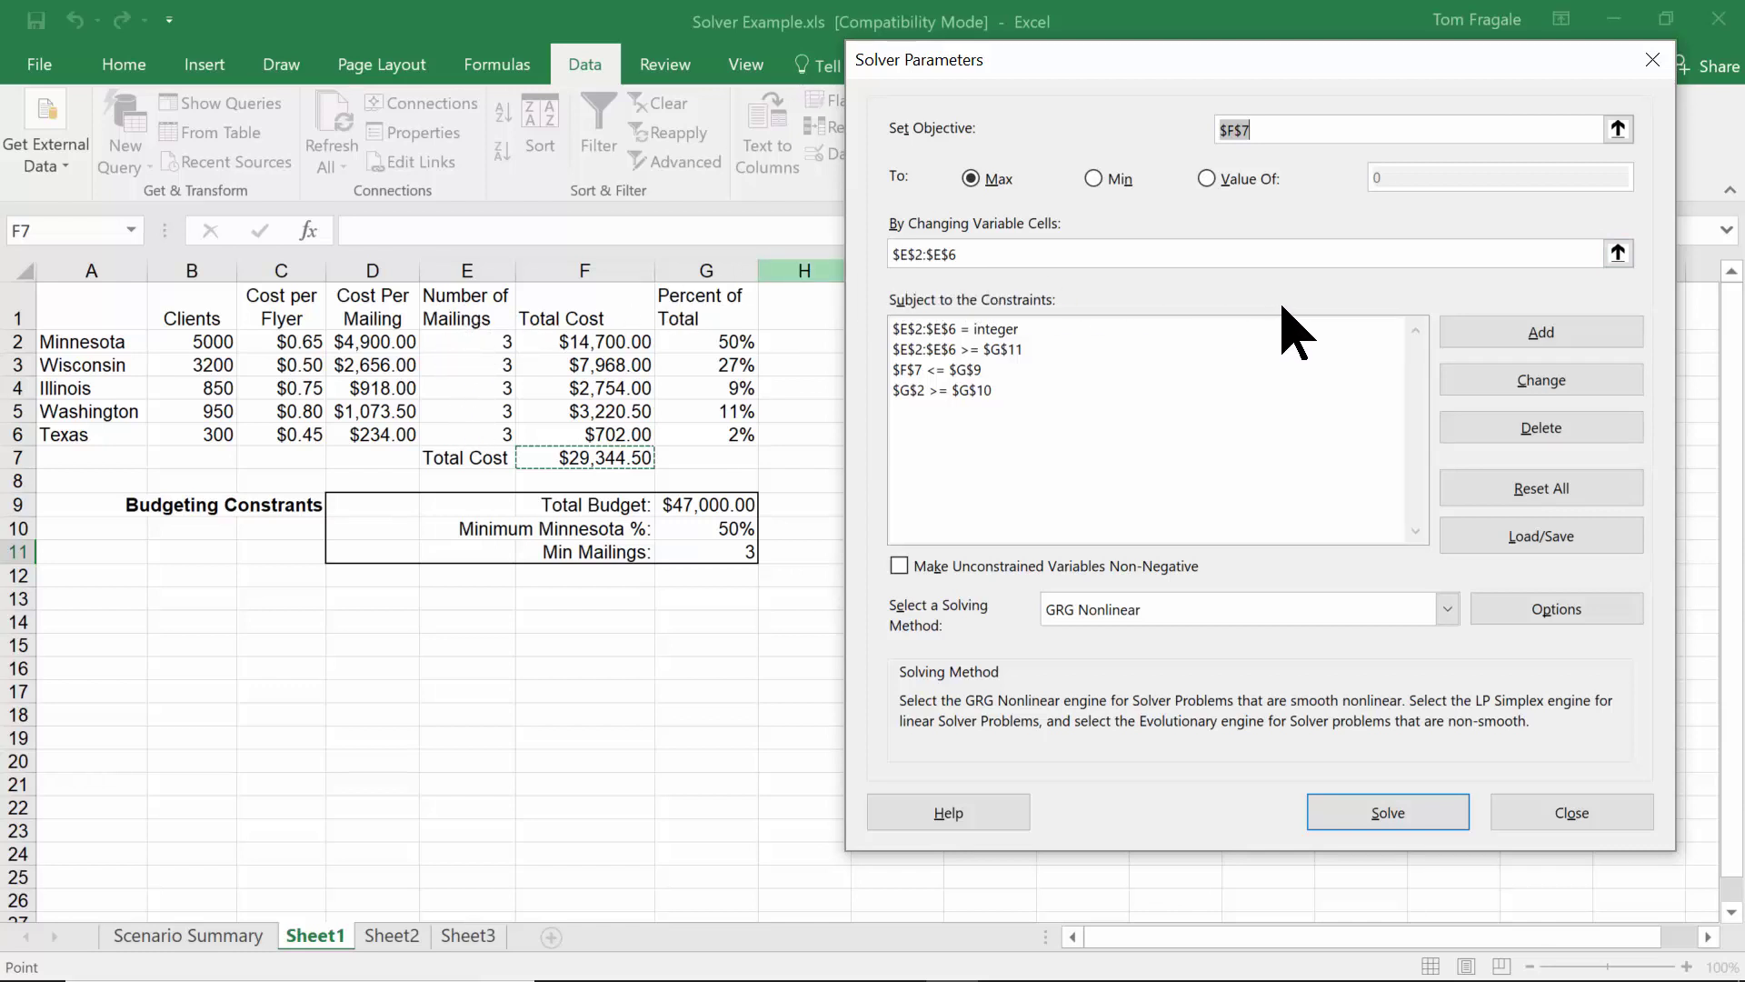
{"action": "left_click", "coordinate": [1007, 333]}
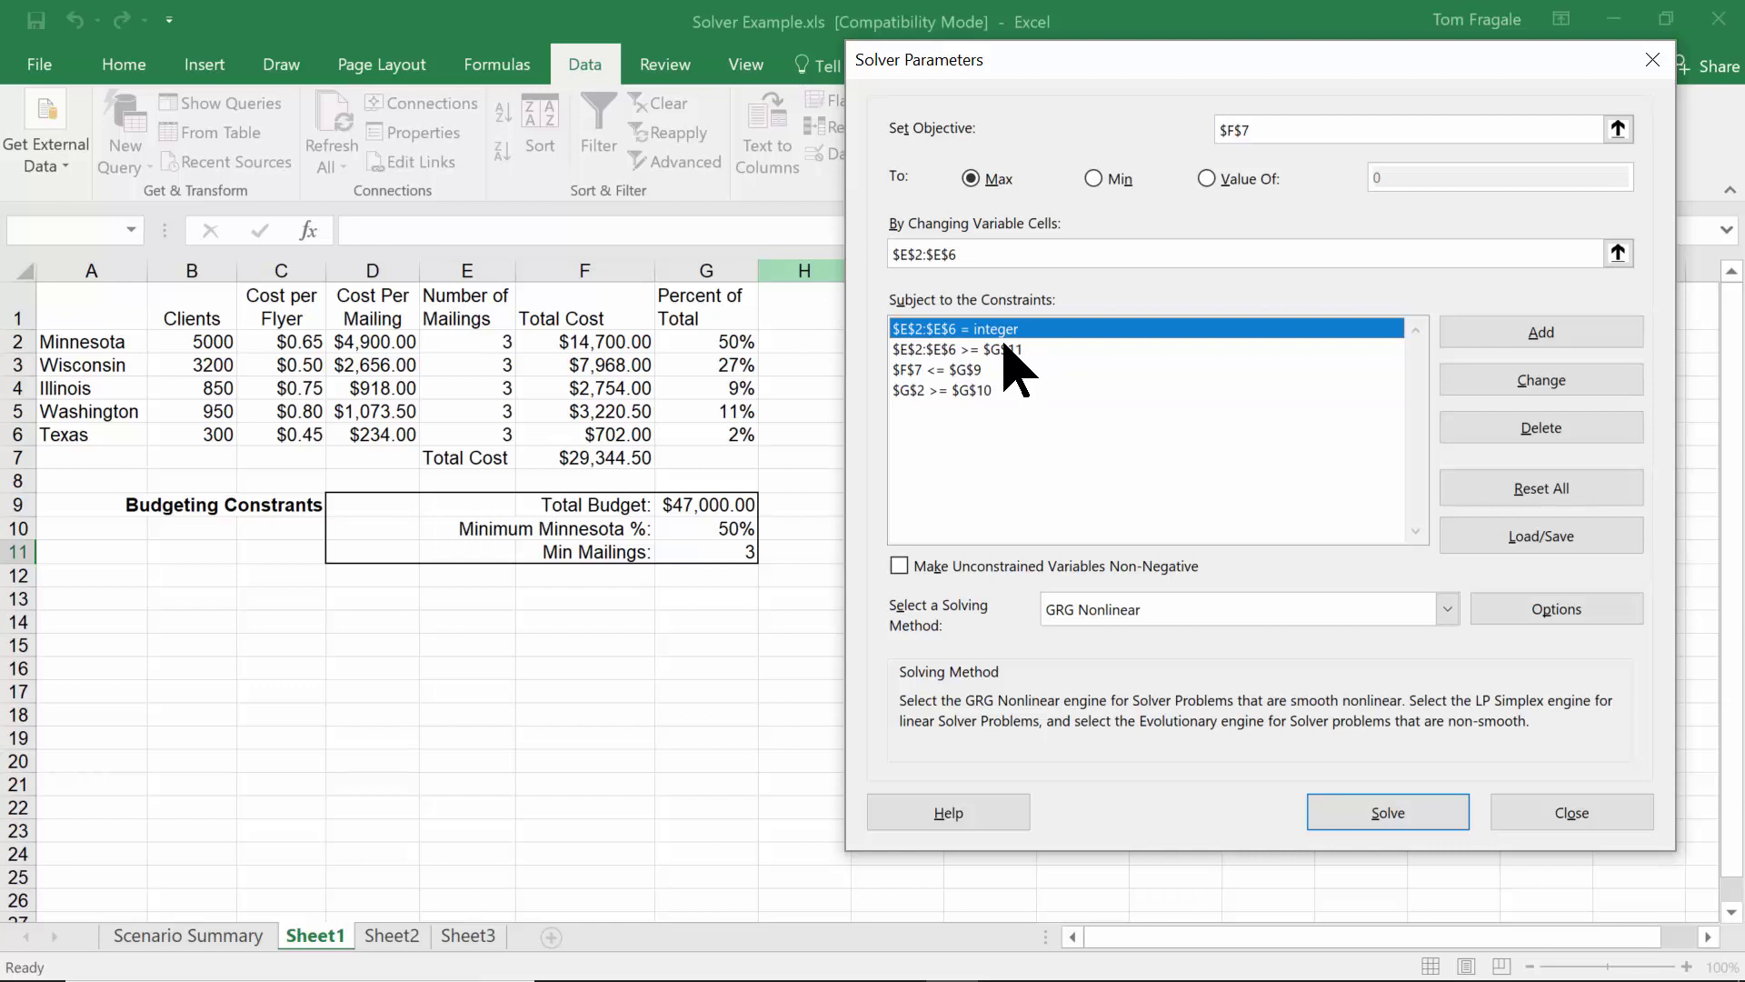
{"action": "left_click", "coordinate": [1005, 350]}
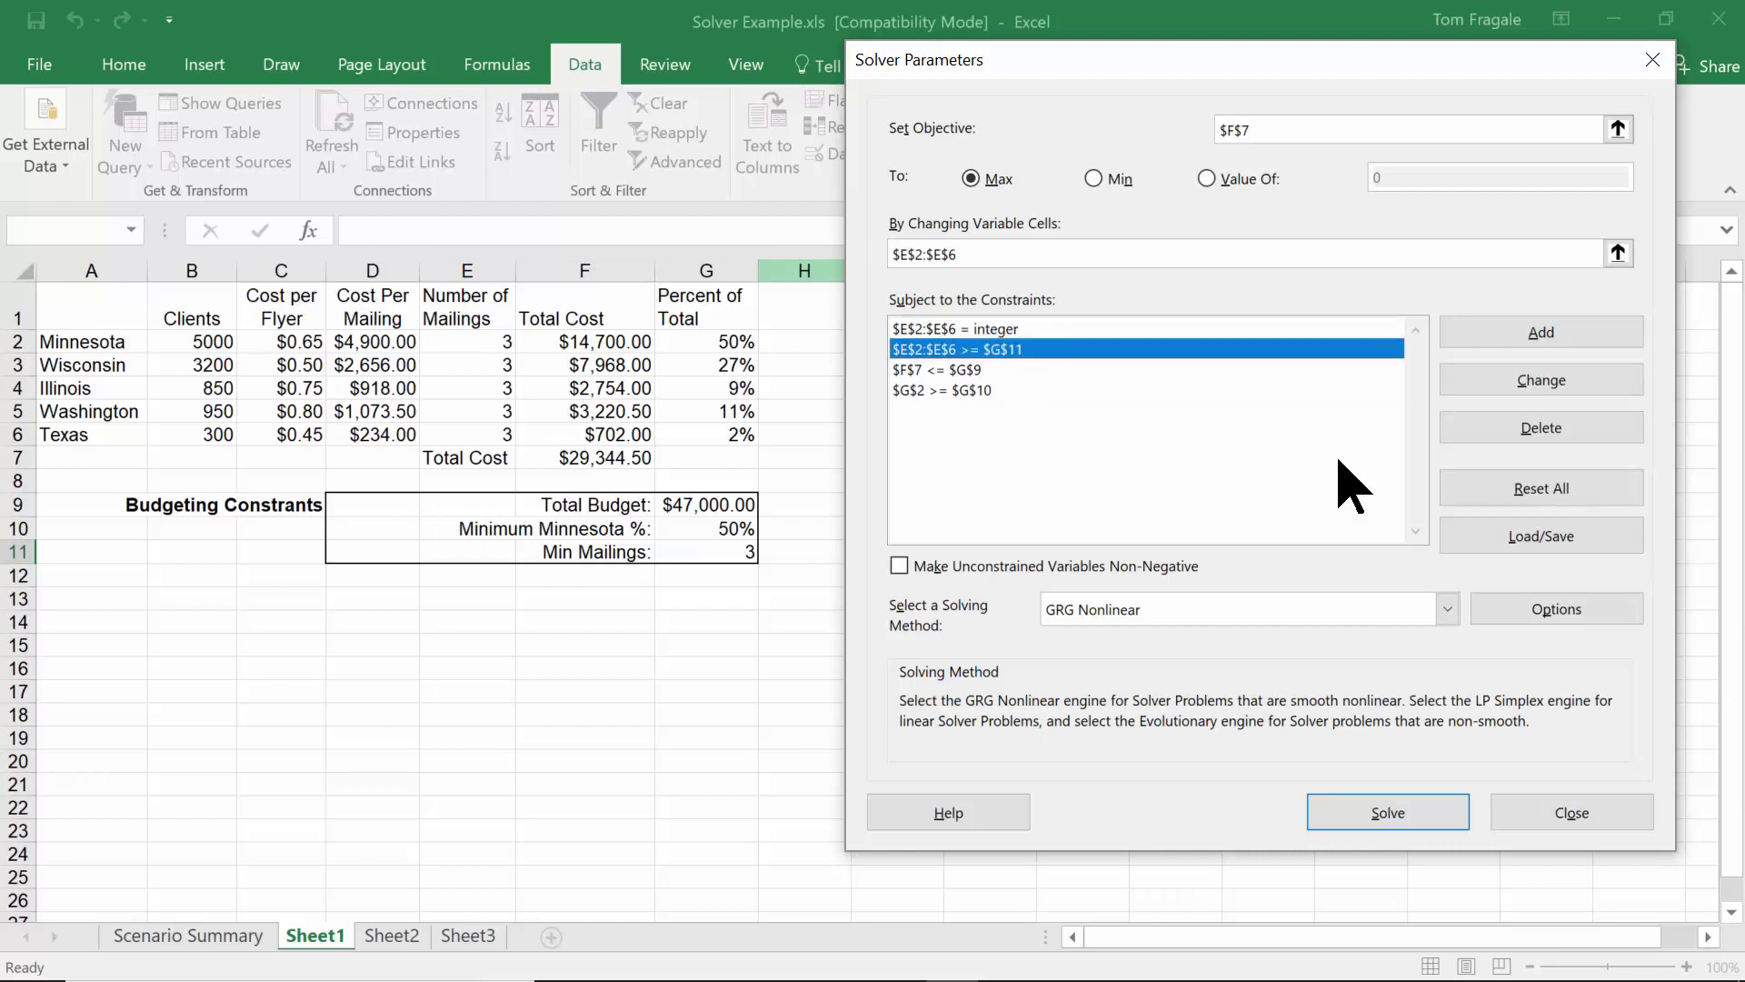
{"action": "double_click", "coordinate": [1005, 350]}
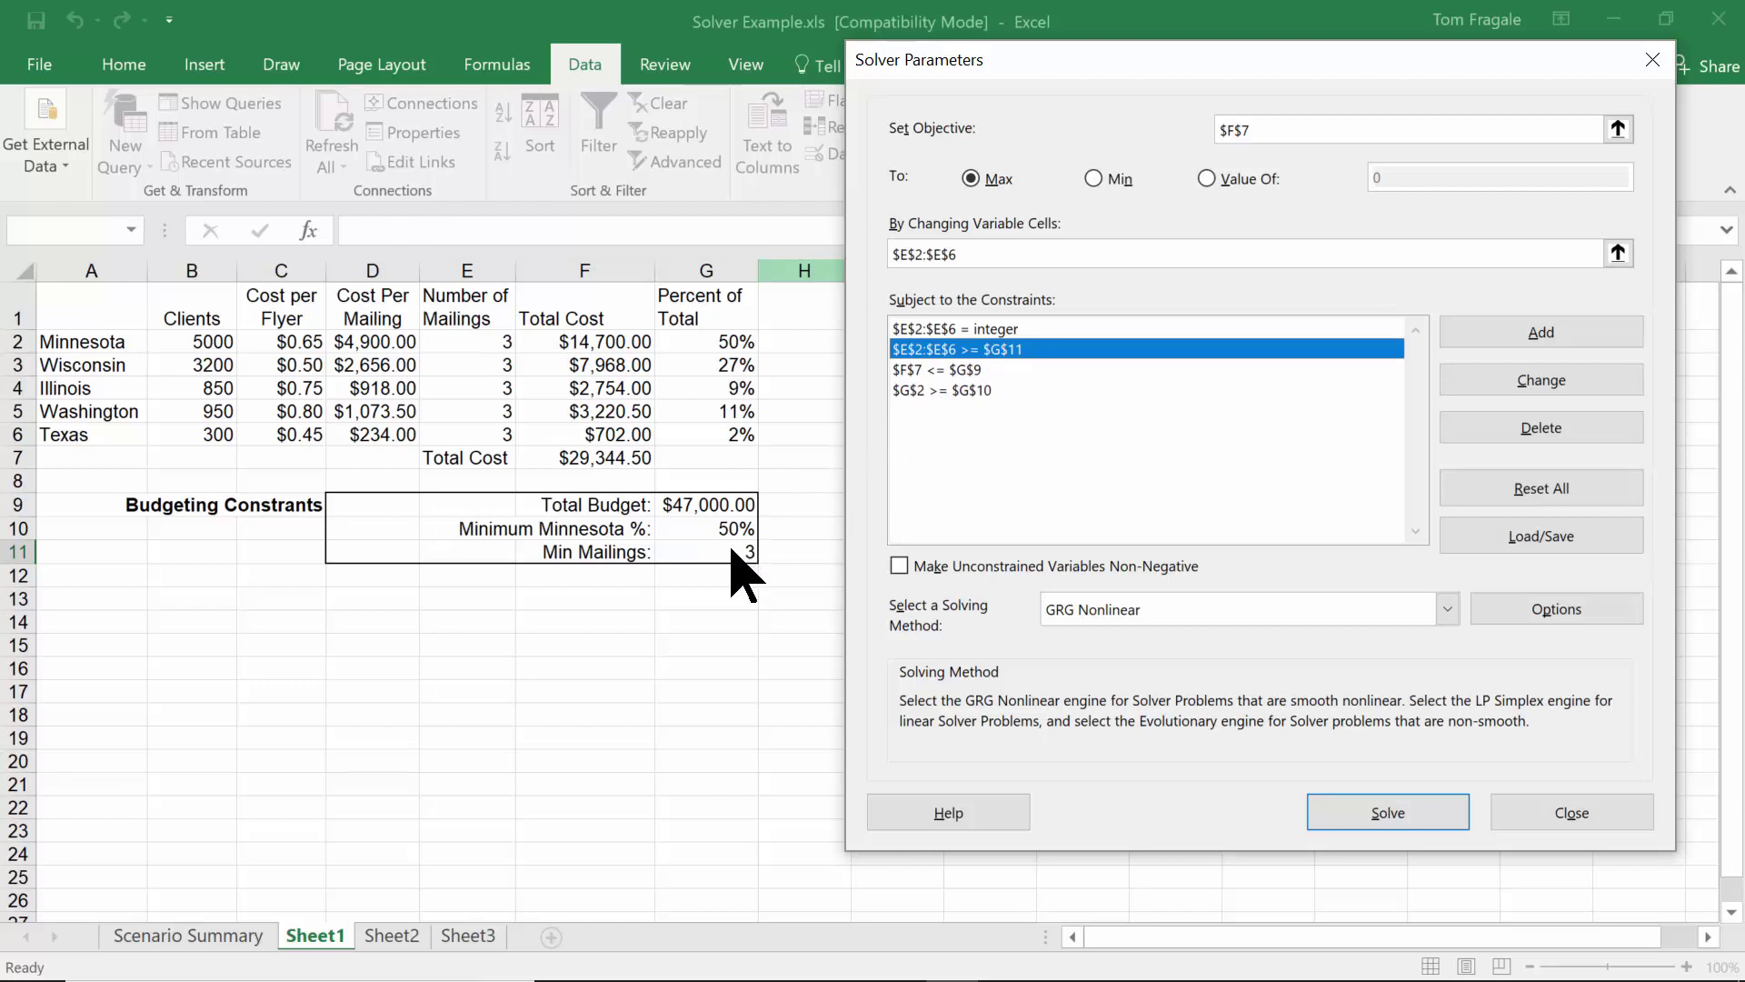
{"action": "left_click", "coordinate": [960, 369]}
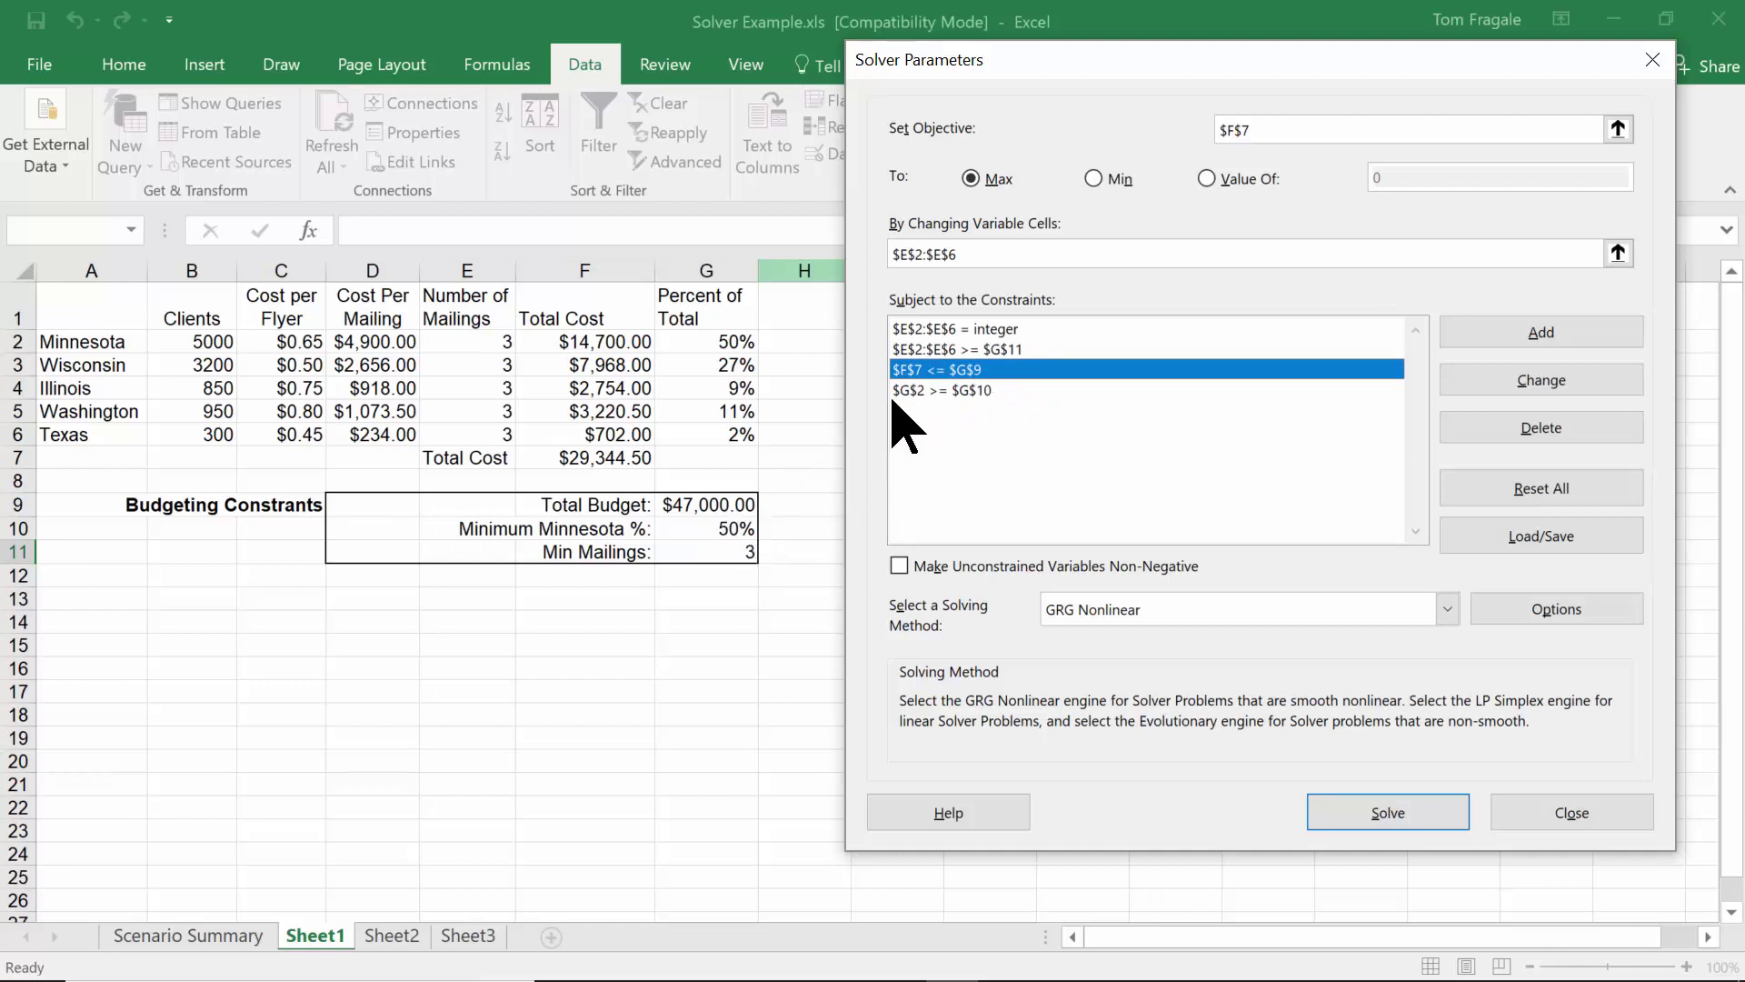
{"action": "left_click", "coordinate": [1002, 390]}
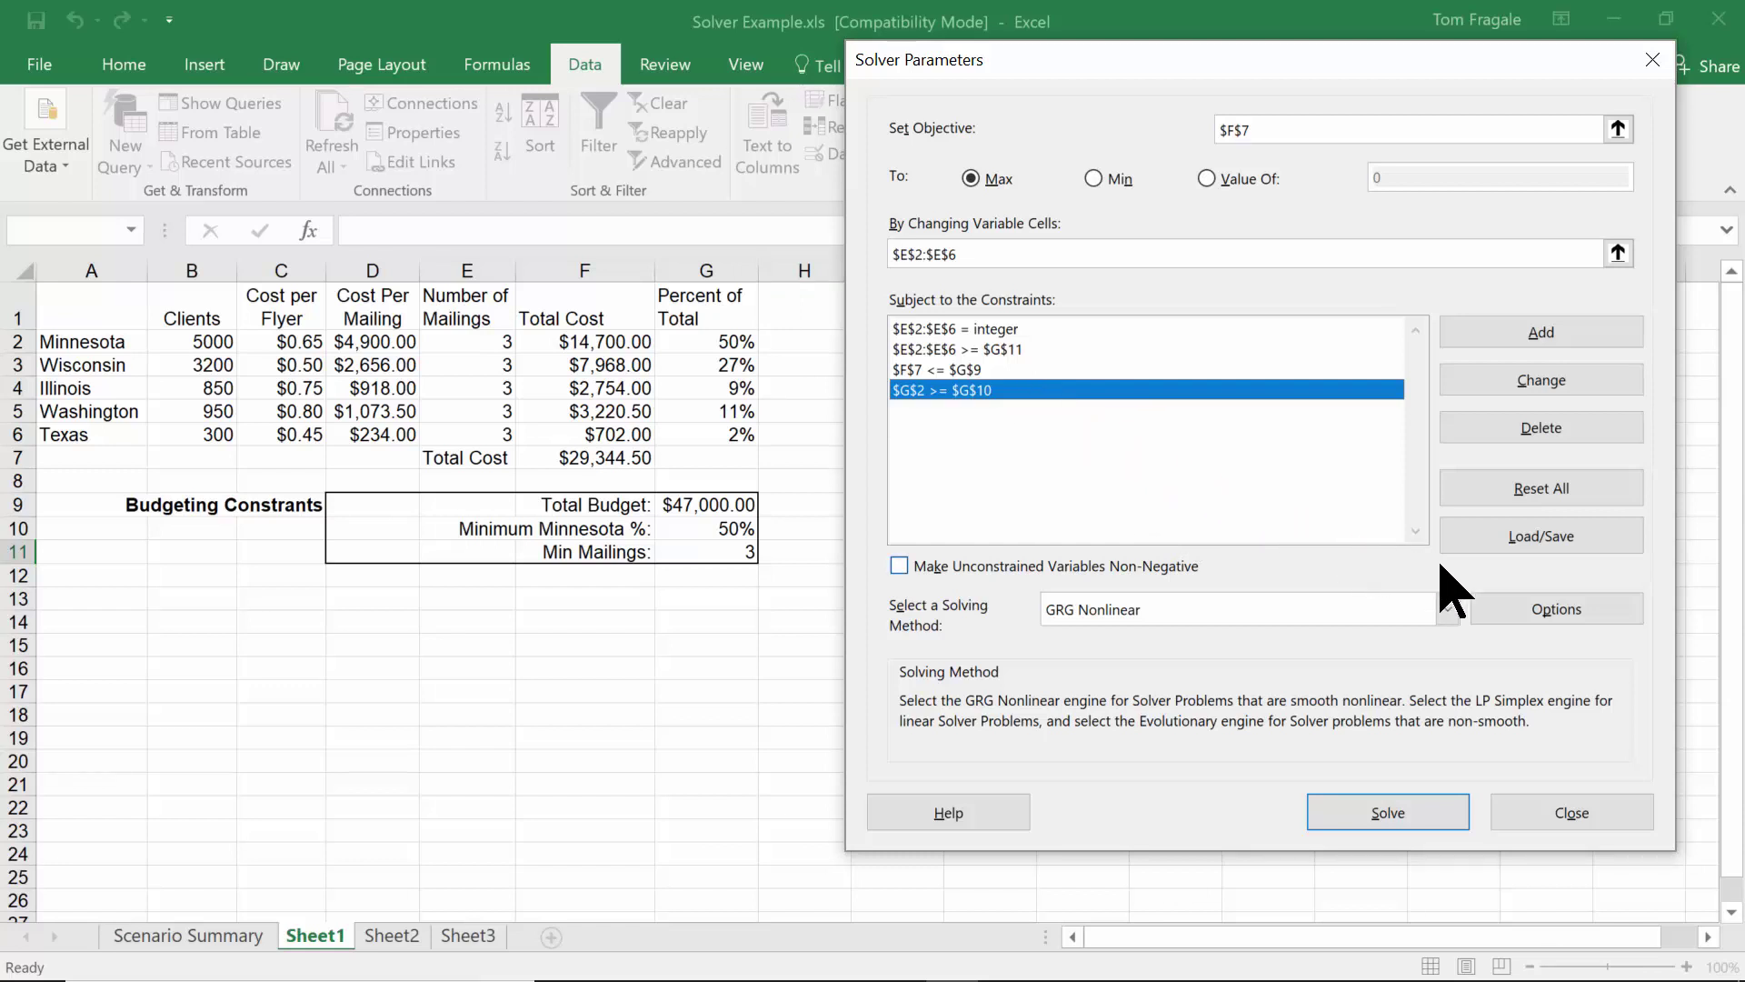
{"action": "left_click", "coordinate": [1524, 616]}
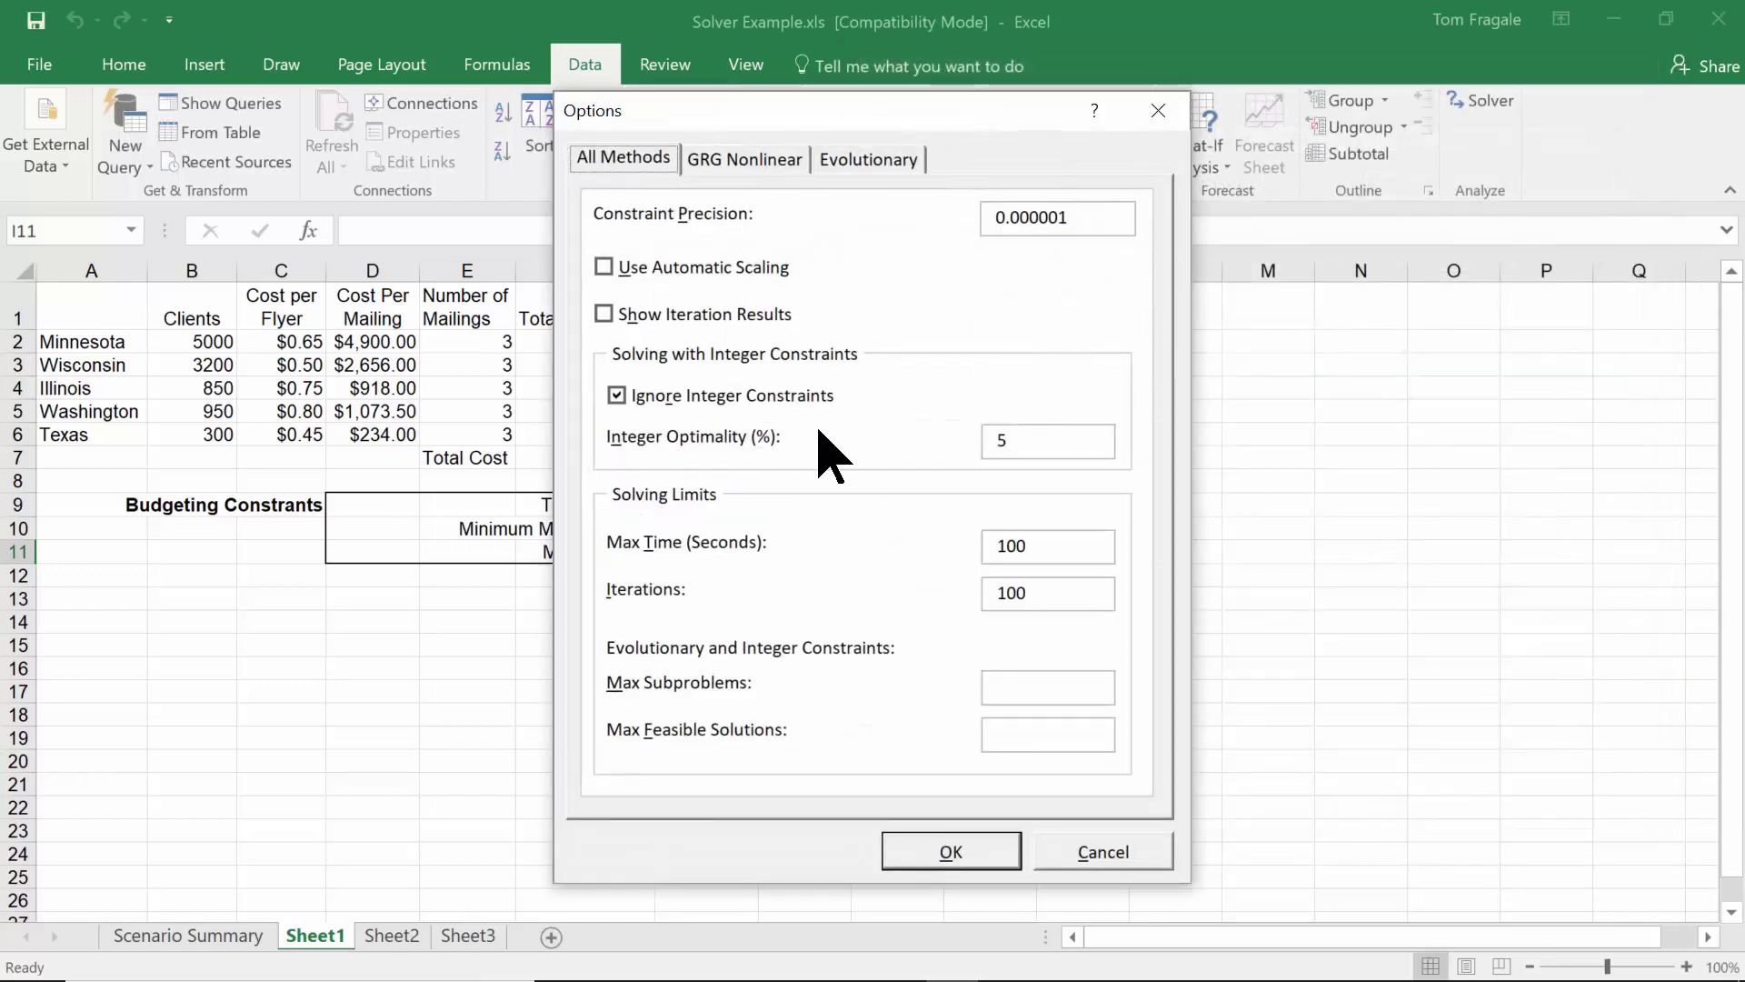
- Turn off Ignore Integer Constraints in Solver Options and accept, back to Solver Parameters
{"action": "left_click", "coordinate": [744, 165]}
{"action": "left_click", "coordinate": [886, 163]}
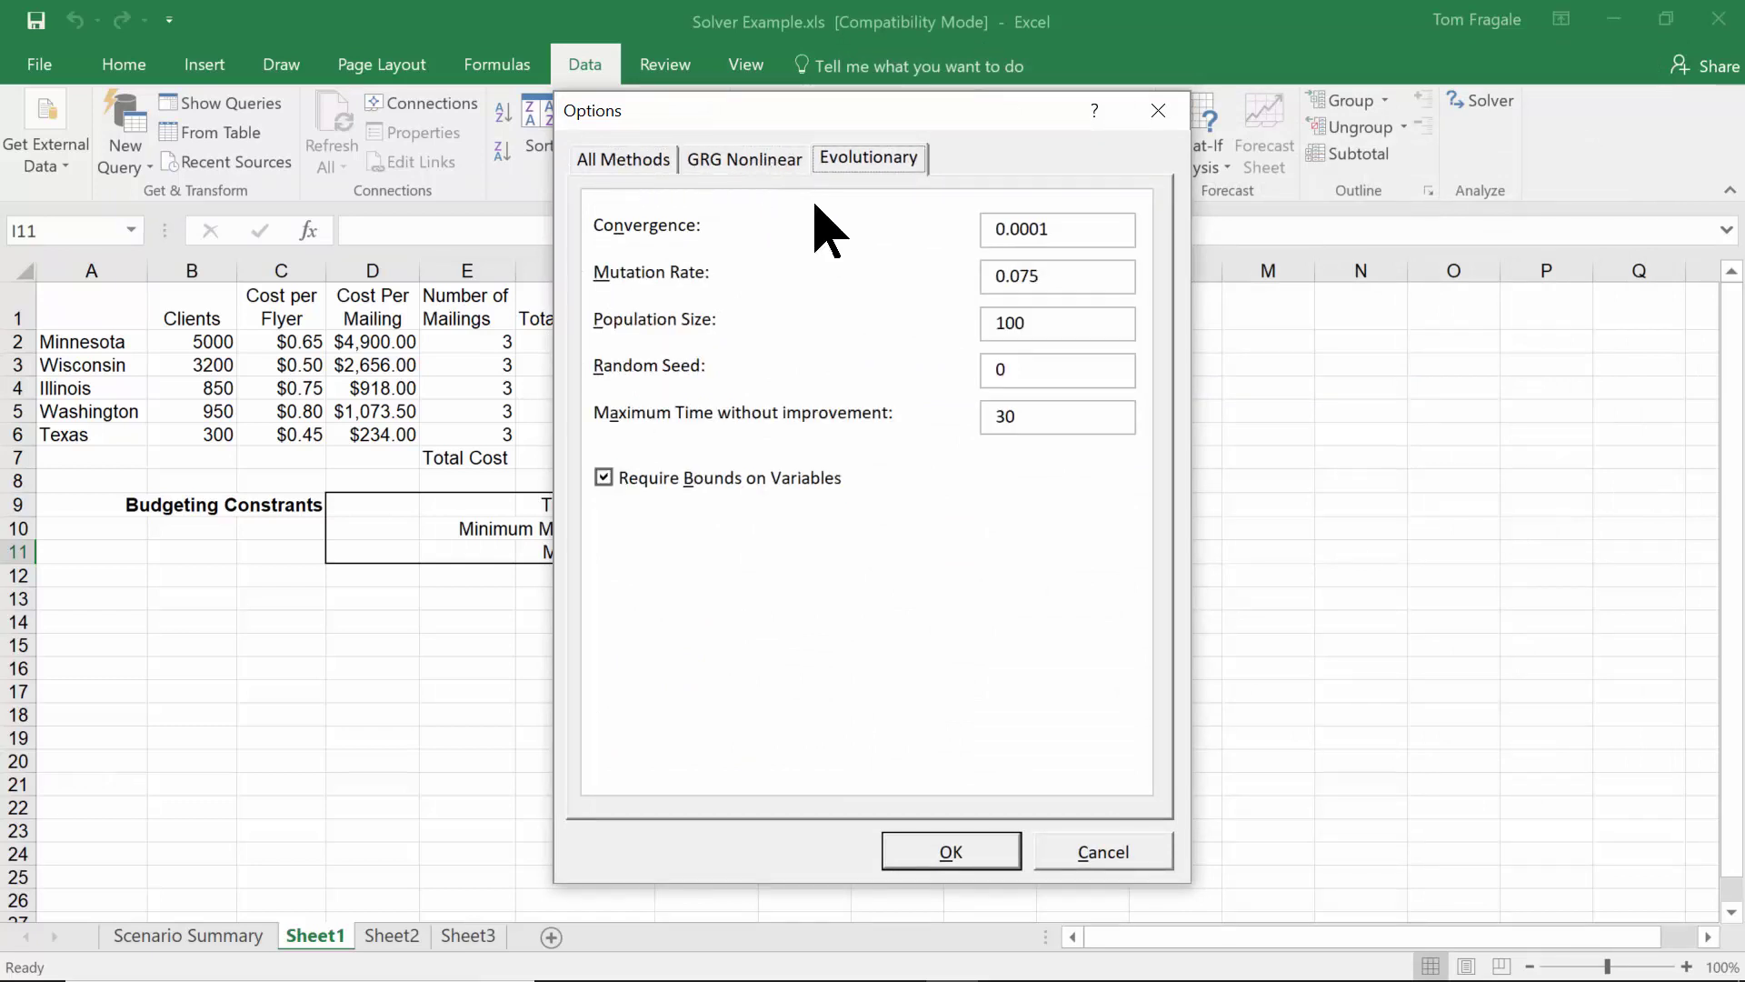
{"action": "key", "text": "ctrl+Tab"}
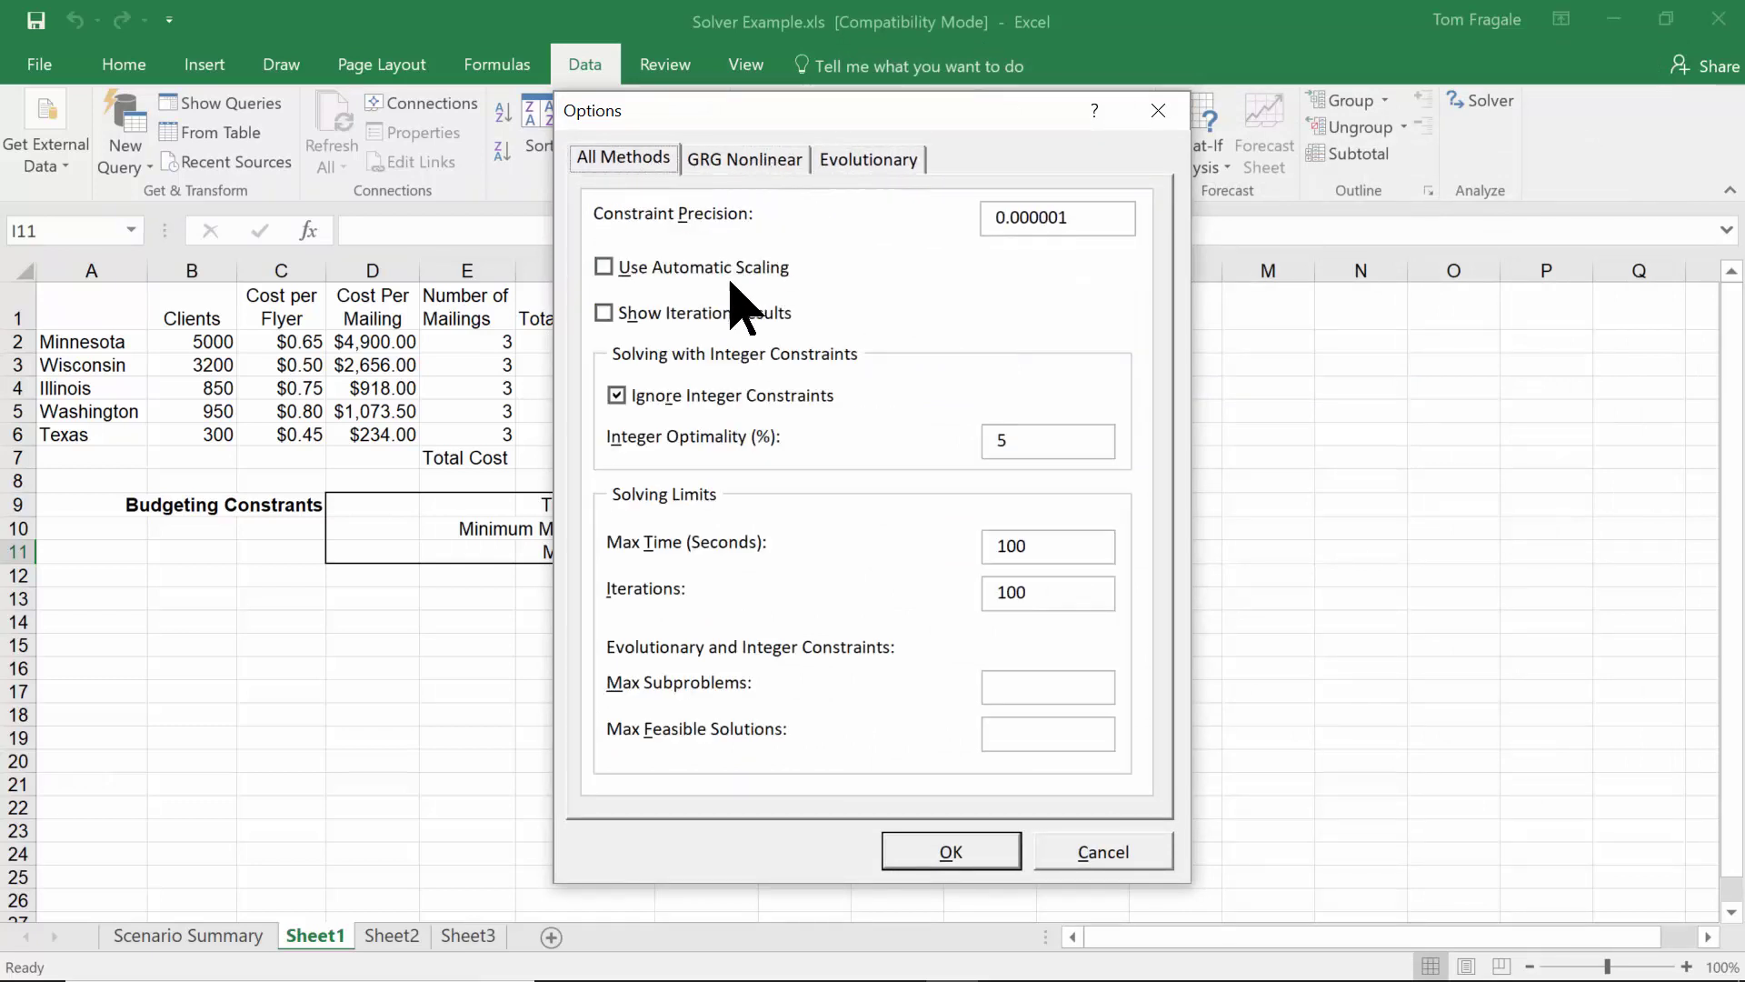
{"action": "left_click", "coordinate": [627, 398]}
{"action": "left_click", "coordinate": [622, 399]}
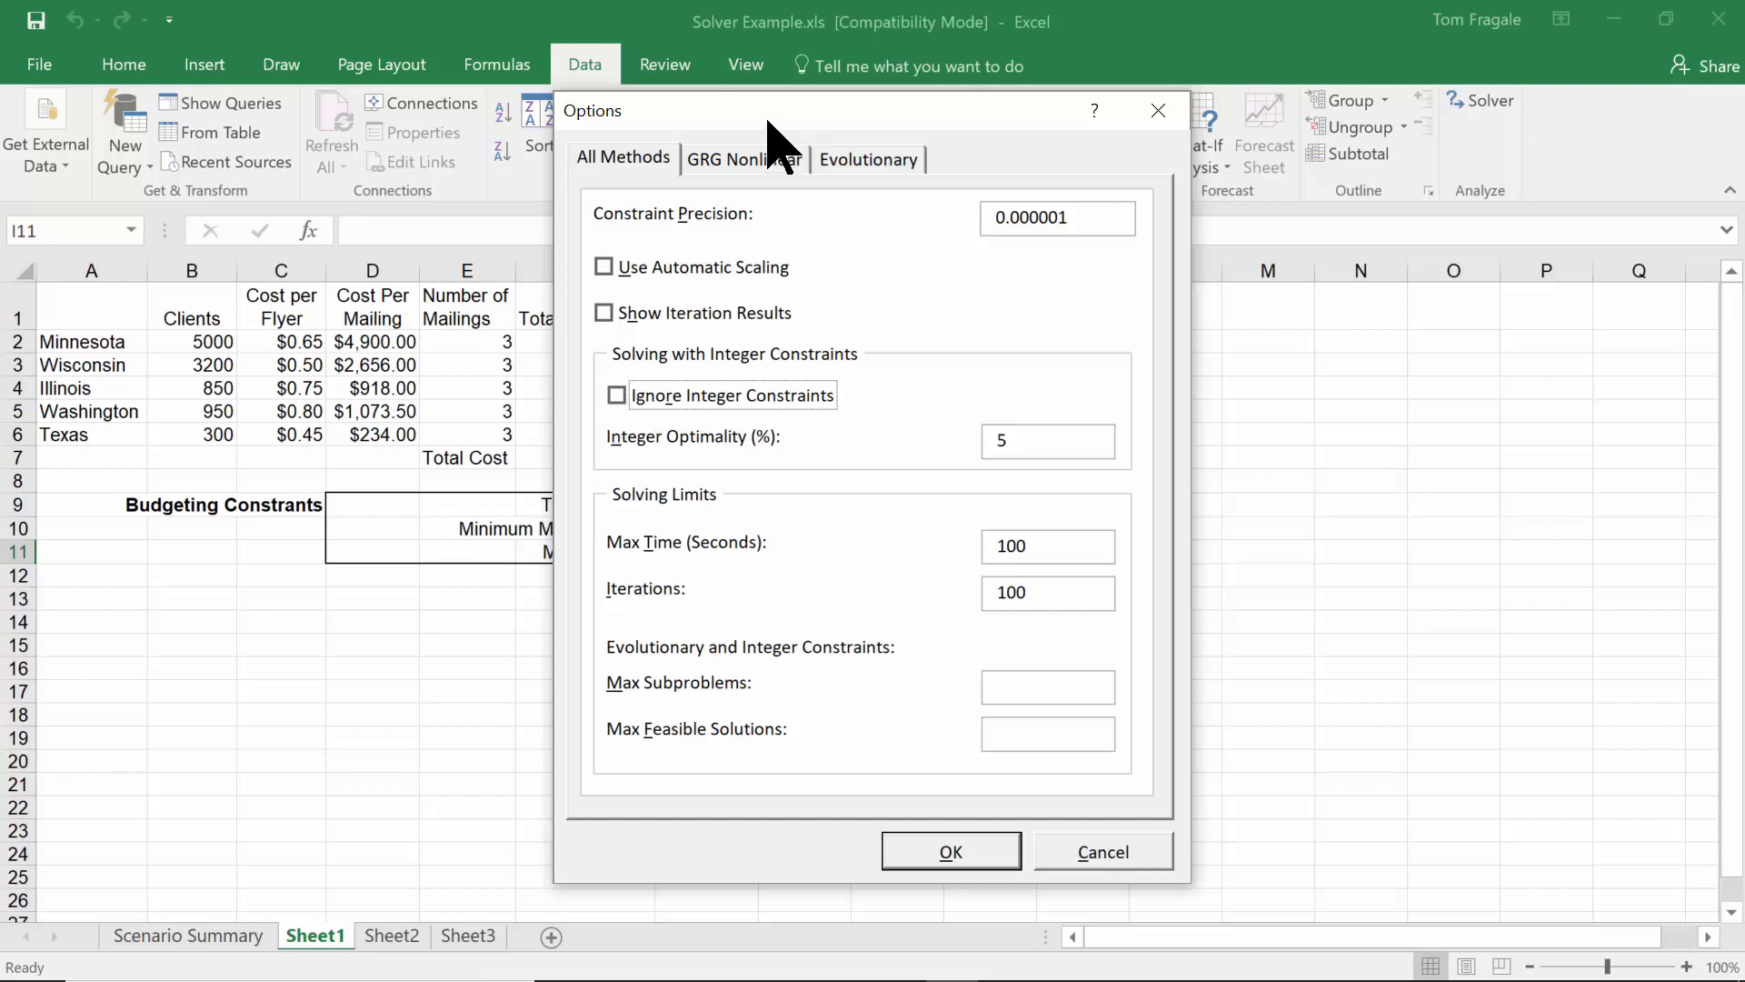
{"action": "left_click_drag", "start_coordinate": [766, 127], "coordinate": [869, 80]}
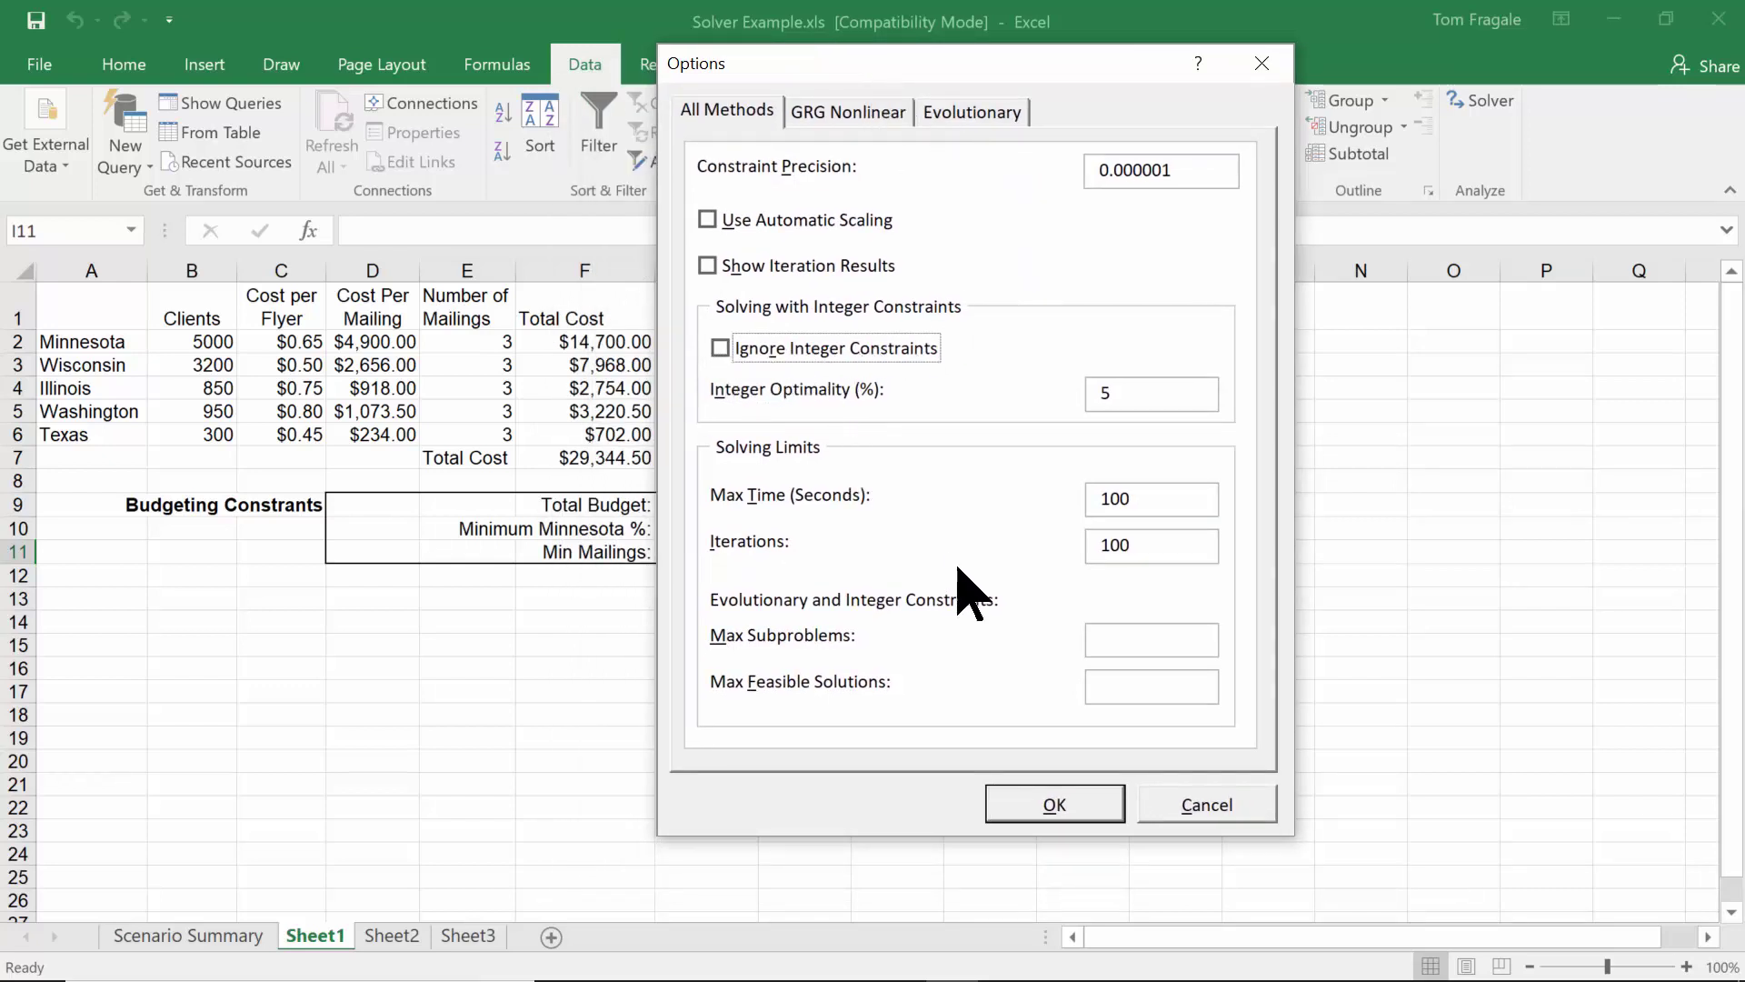
{"action": "left_click", "coordinate": [1032, 804]}
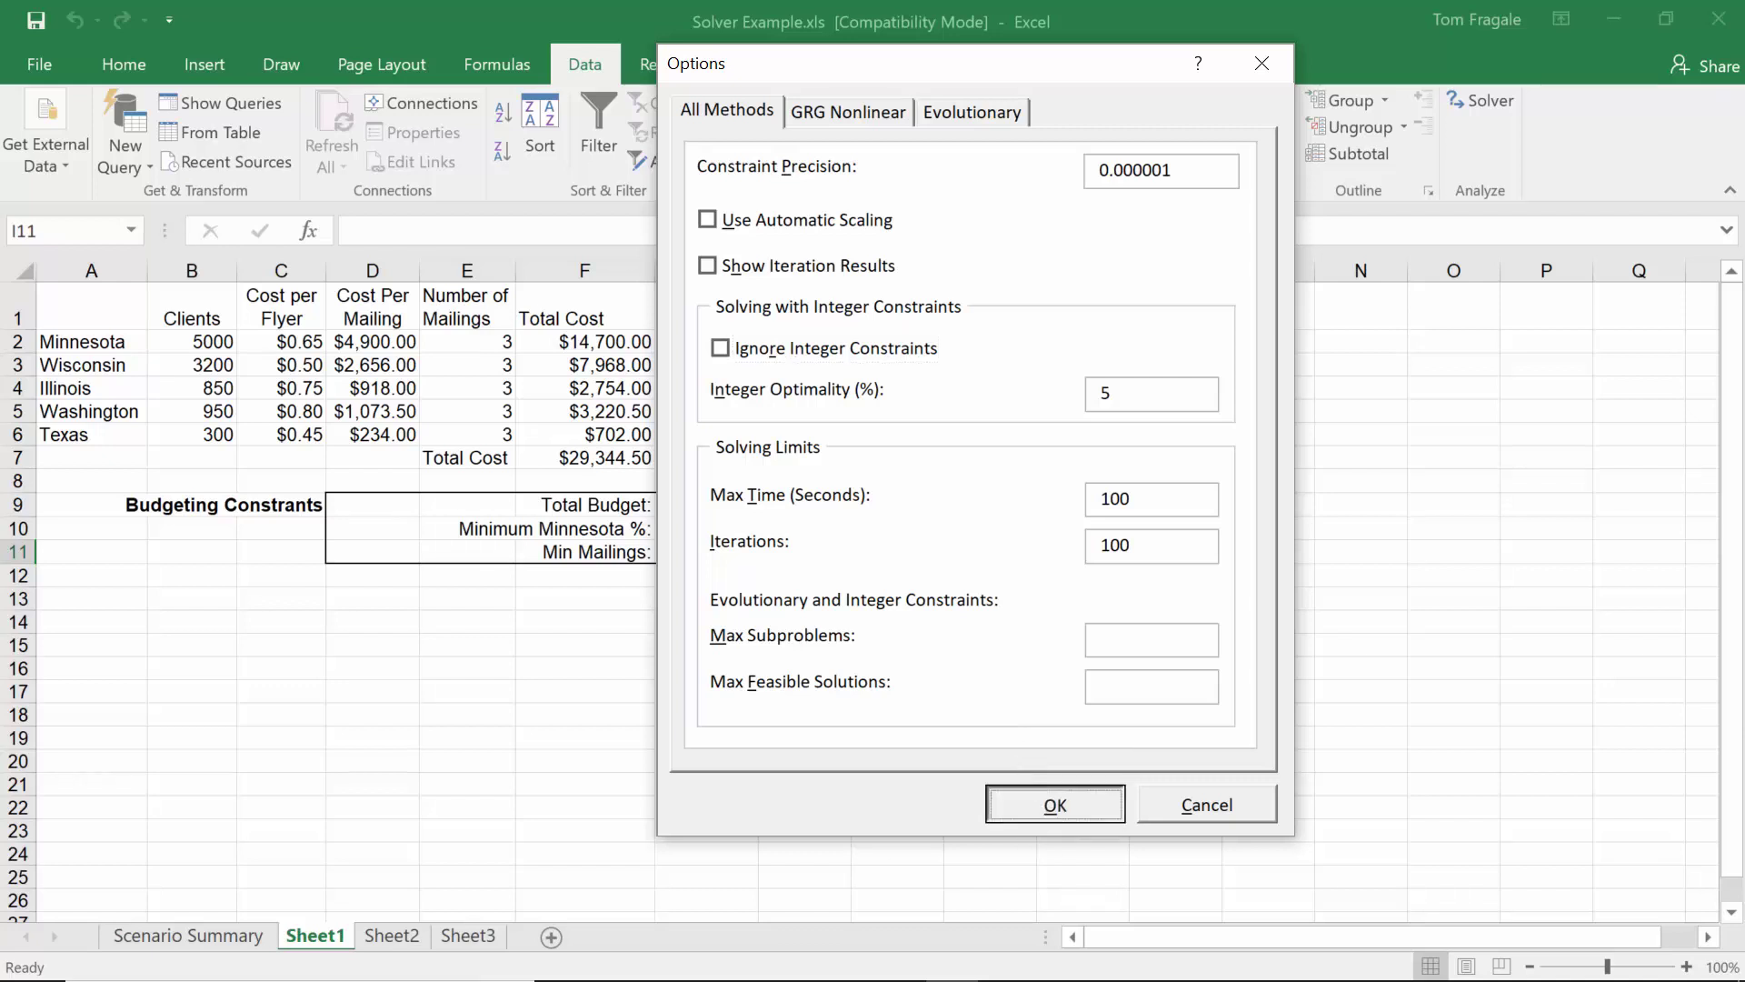
{"action": "left_click_drag", "start_coordinate": [1072, 65], "coordinate": [1029, 49]}
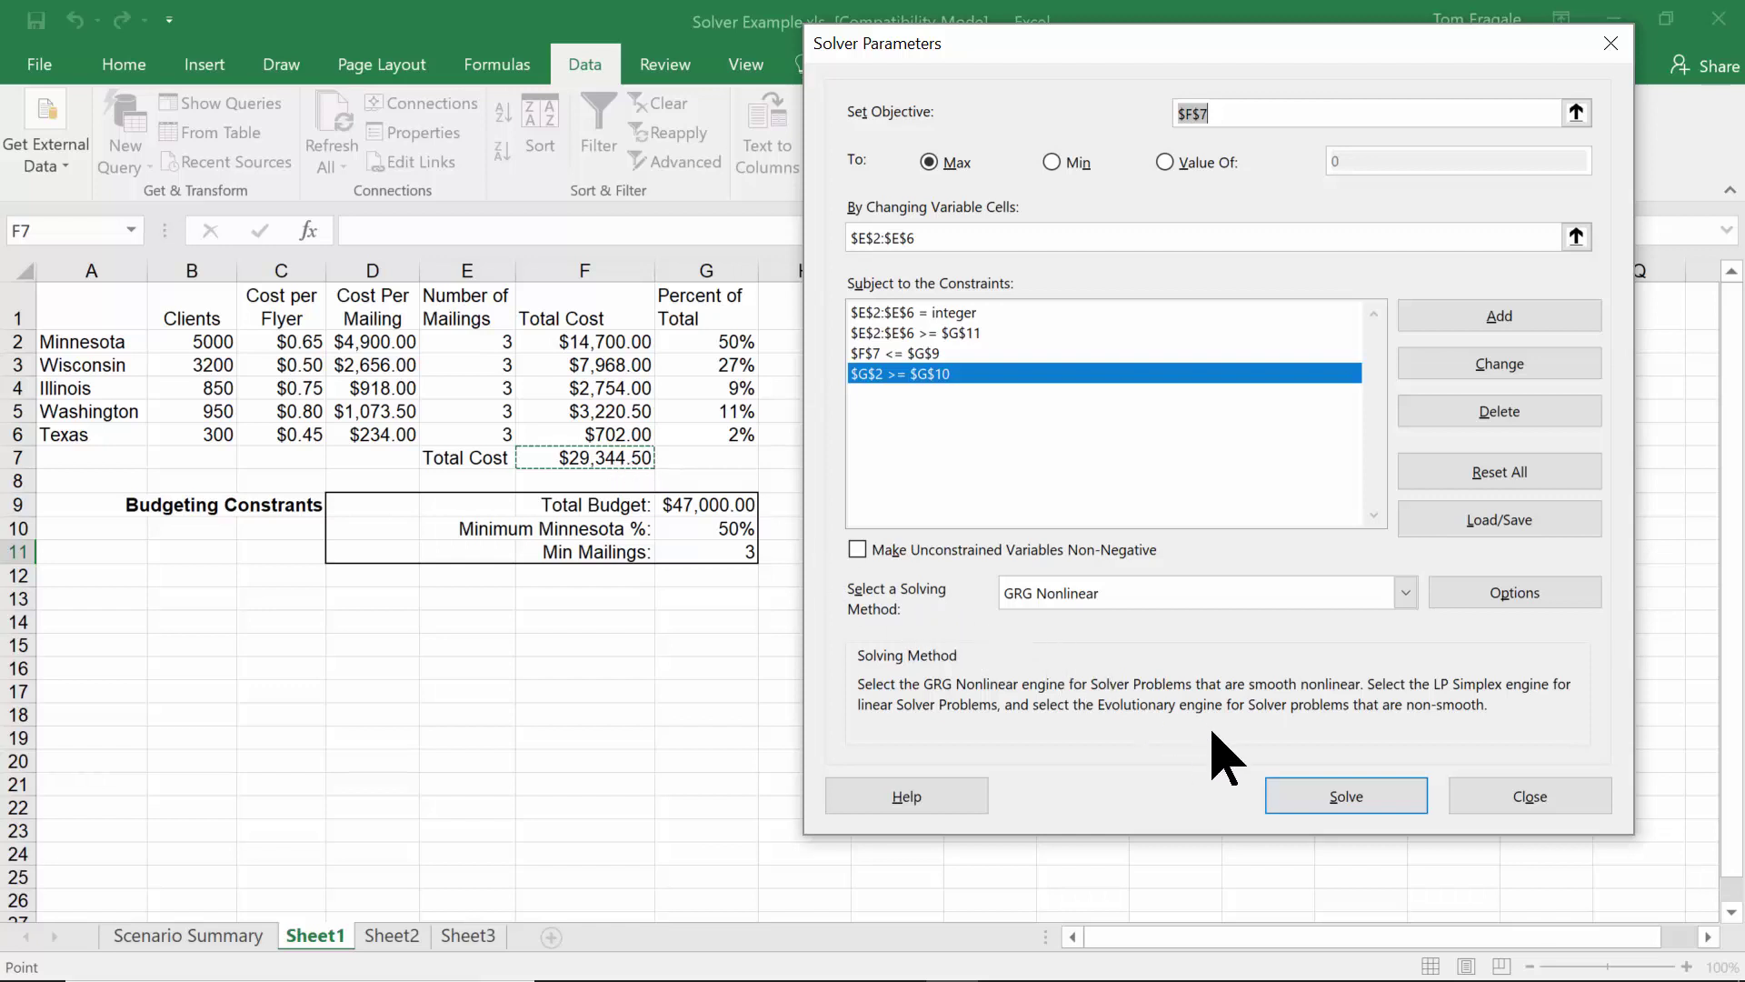
- Solve and keep the result: mailings 5, 5, 4, 4, 5 for a $46,916.00 total cost
{"action": "left_click", "coordinate": [1312, 798]}
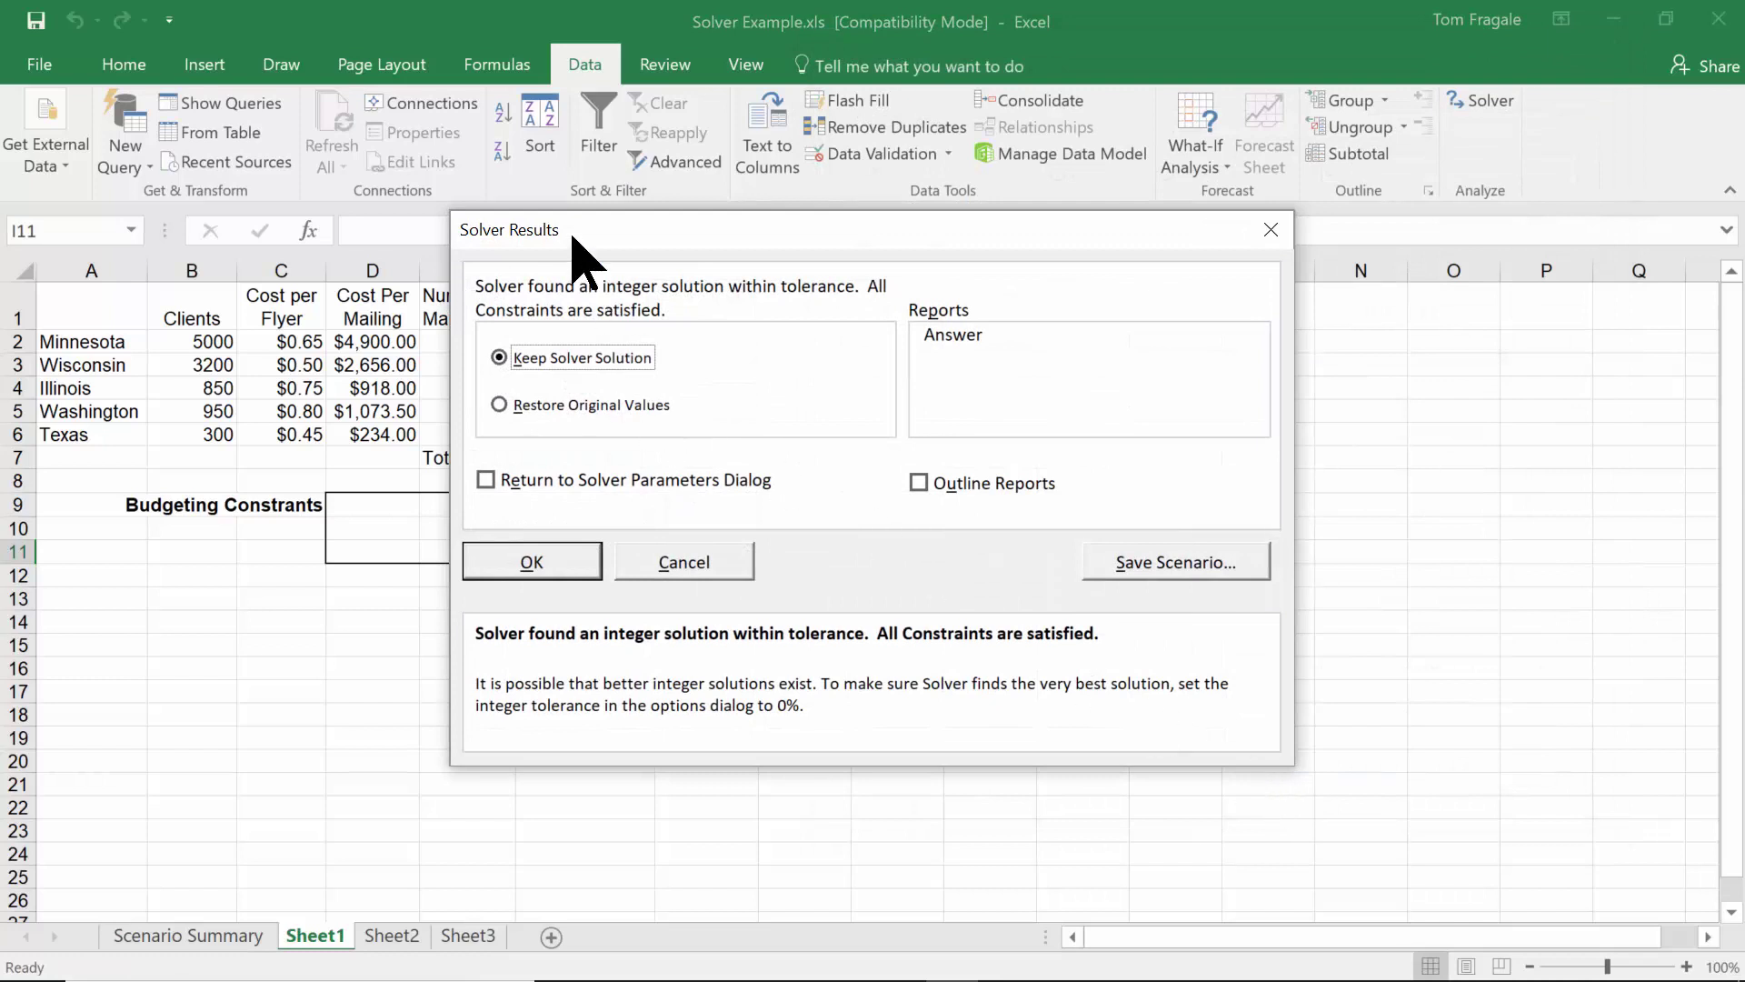
{"action": "left_click_drag", "start_coordinate": [574, 238], "coordinate": [902, 240]}
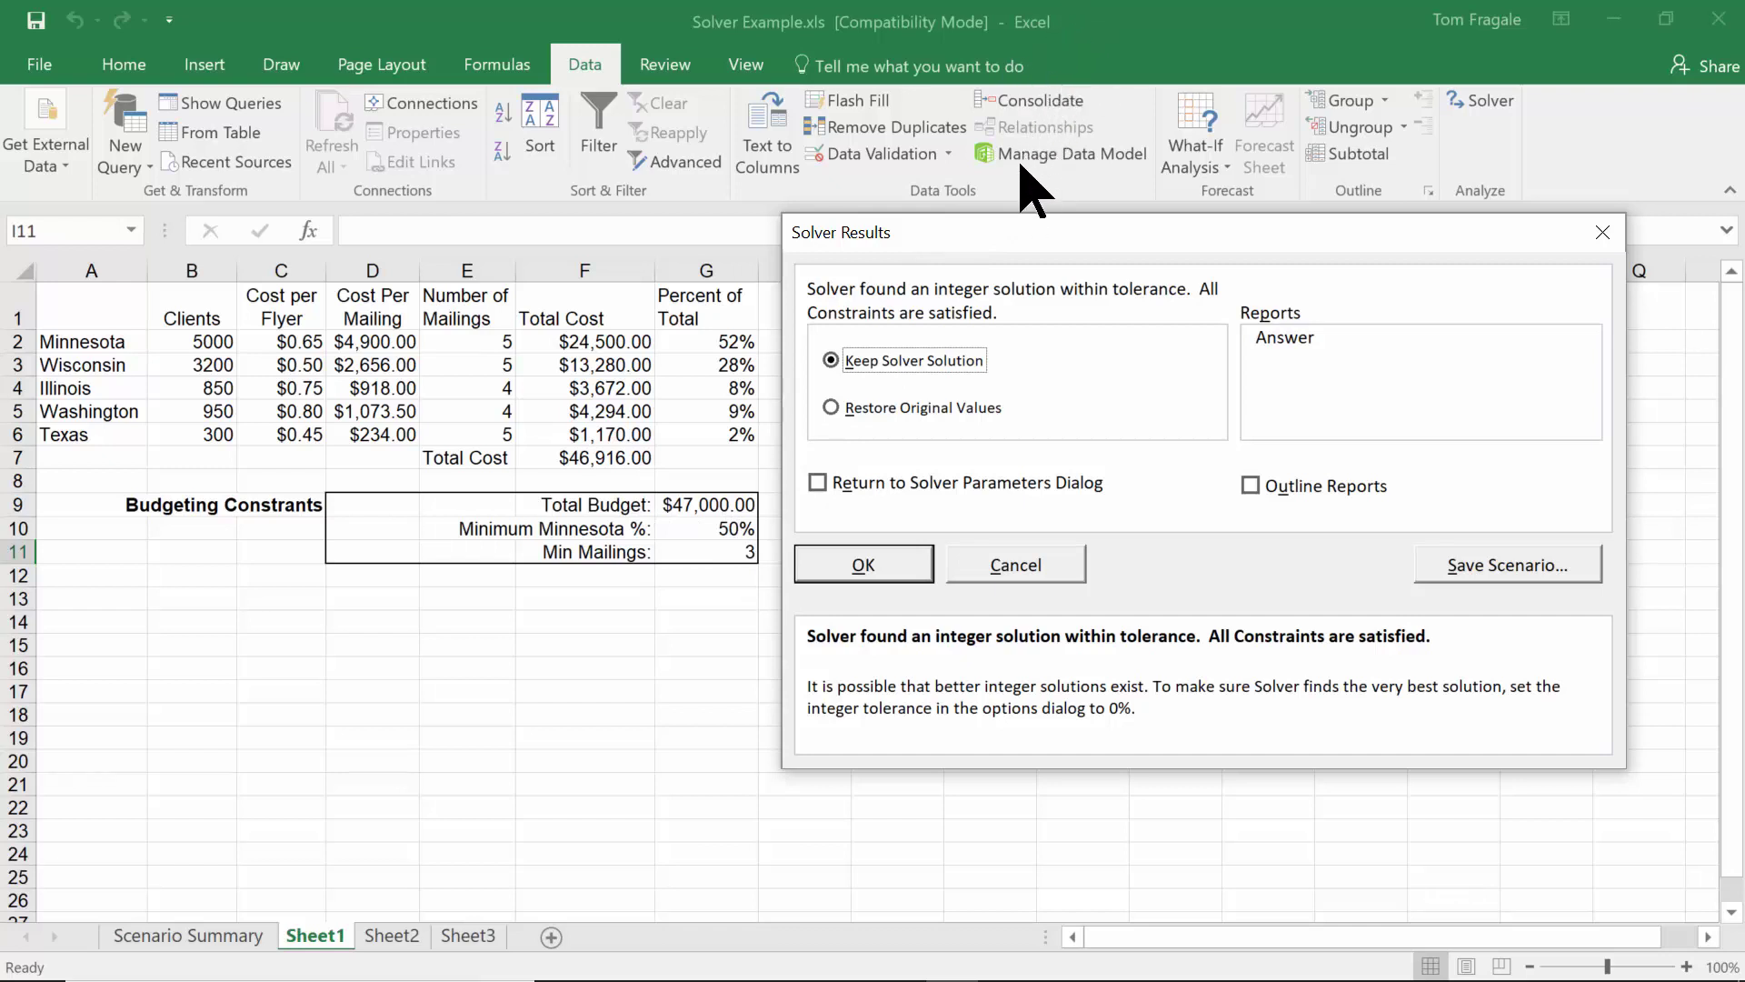
{"action": "left_click", "coordinate": [869, 565]}
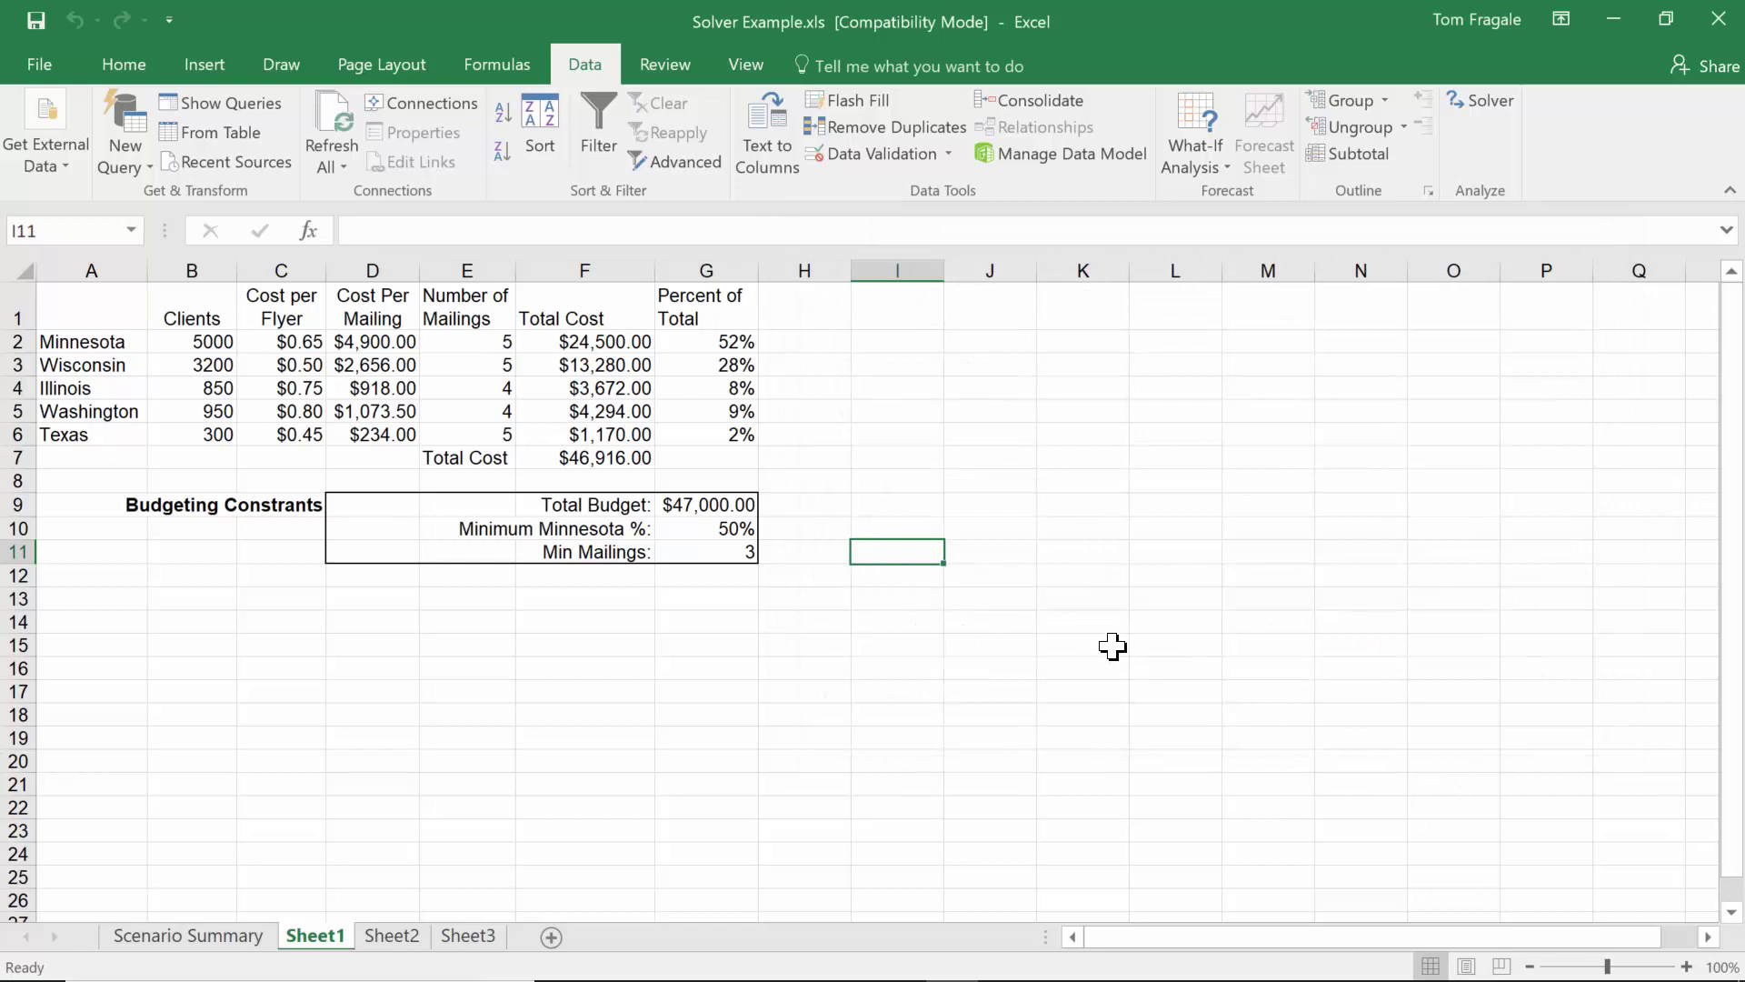
- Enter $54,000 as the Total Budget in cell G9
{"action": "left_click", "coordinate": [732, 510]}
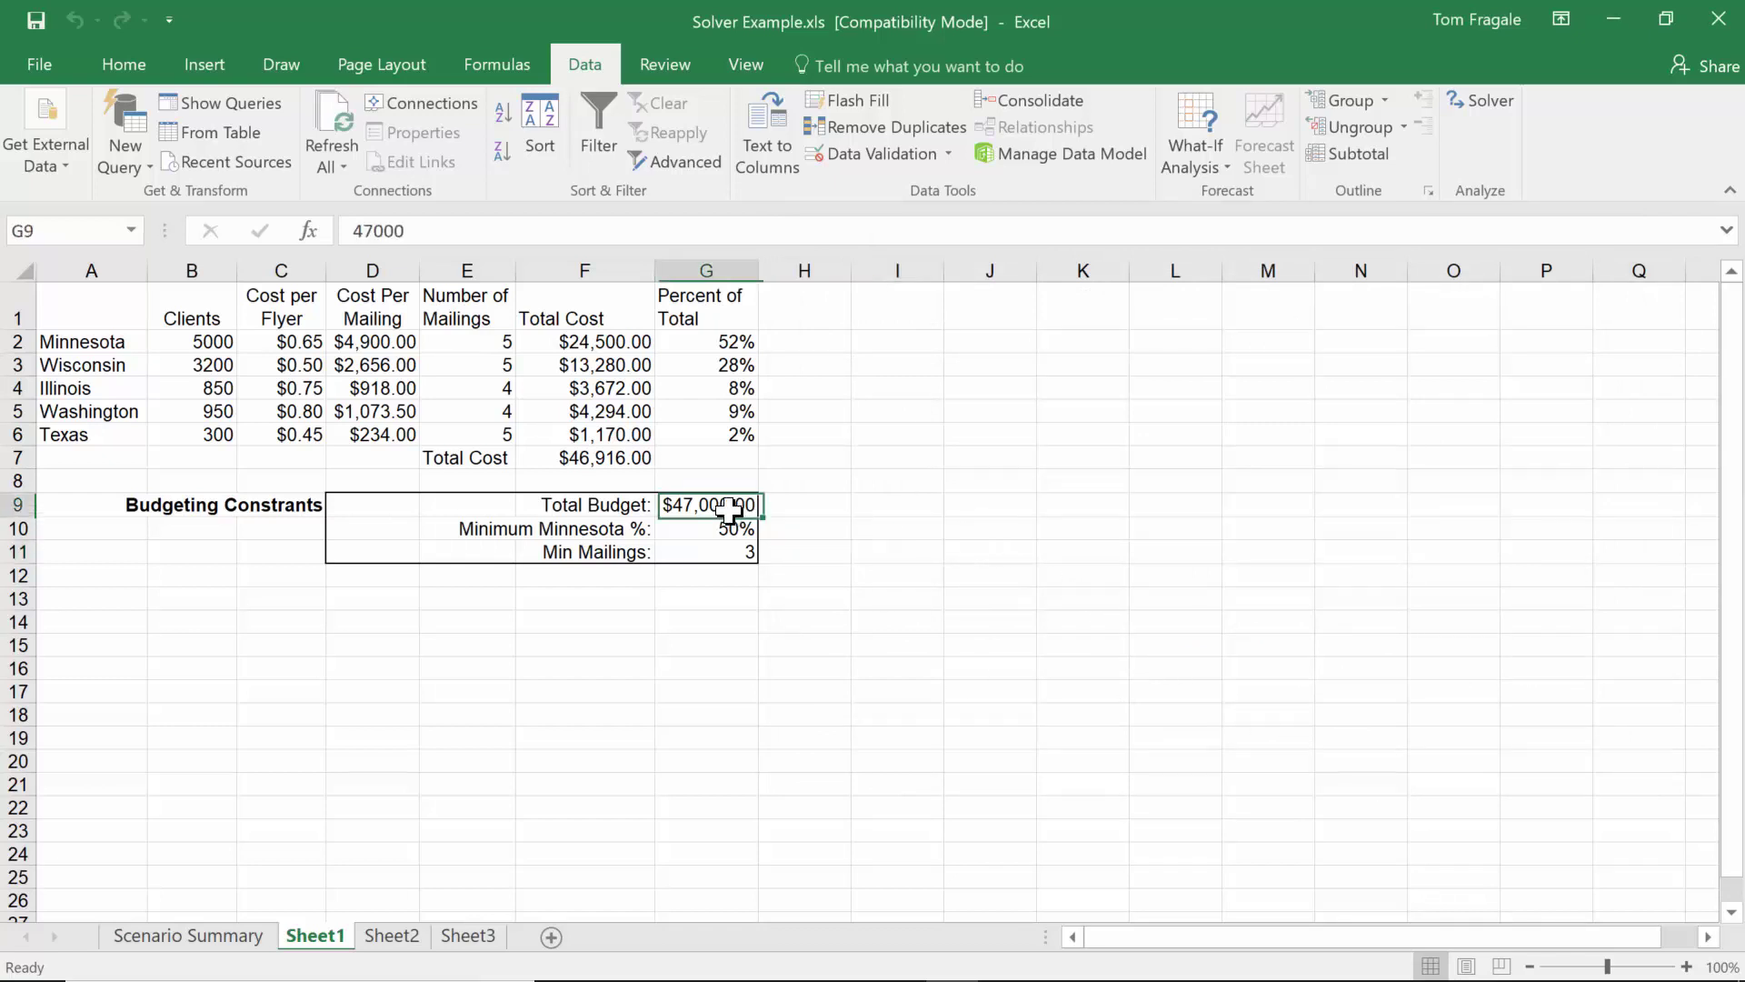
{"action": "type", "text": "54"}
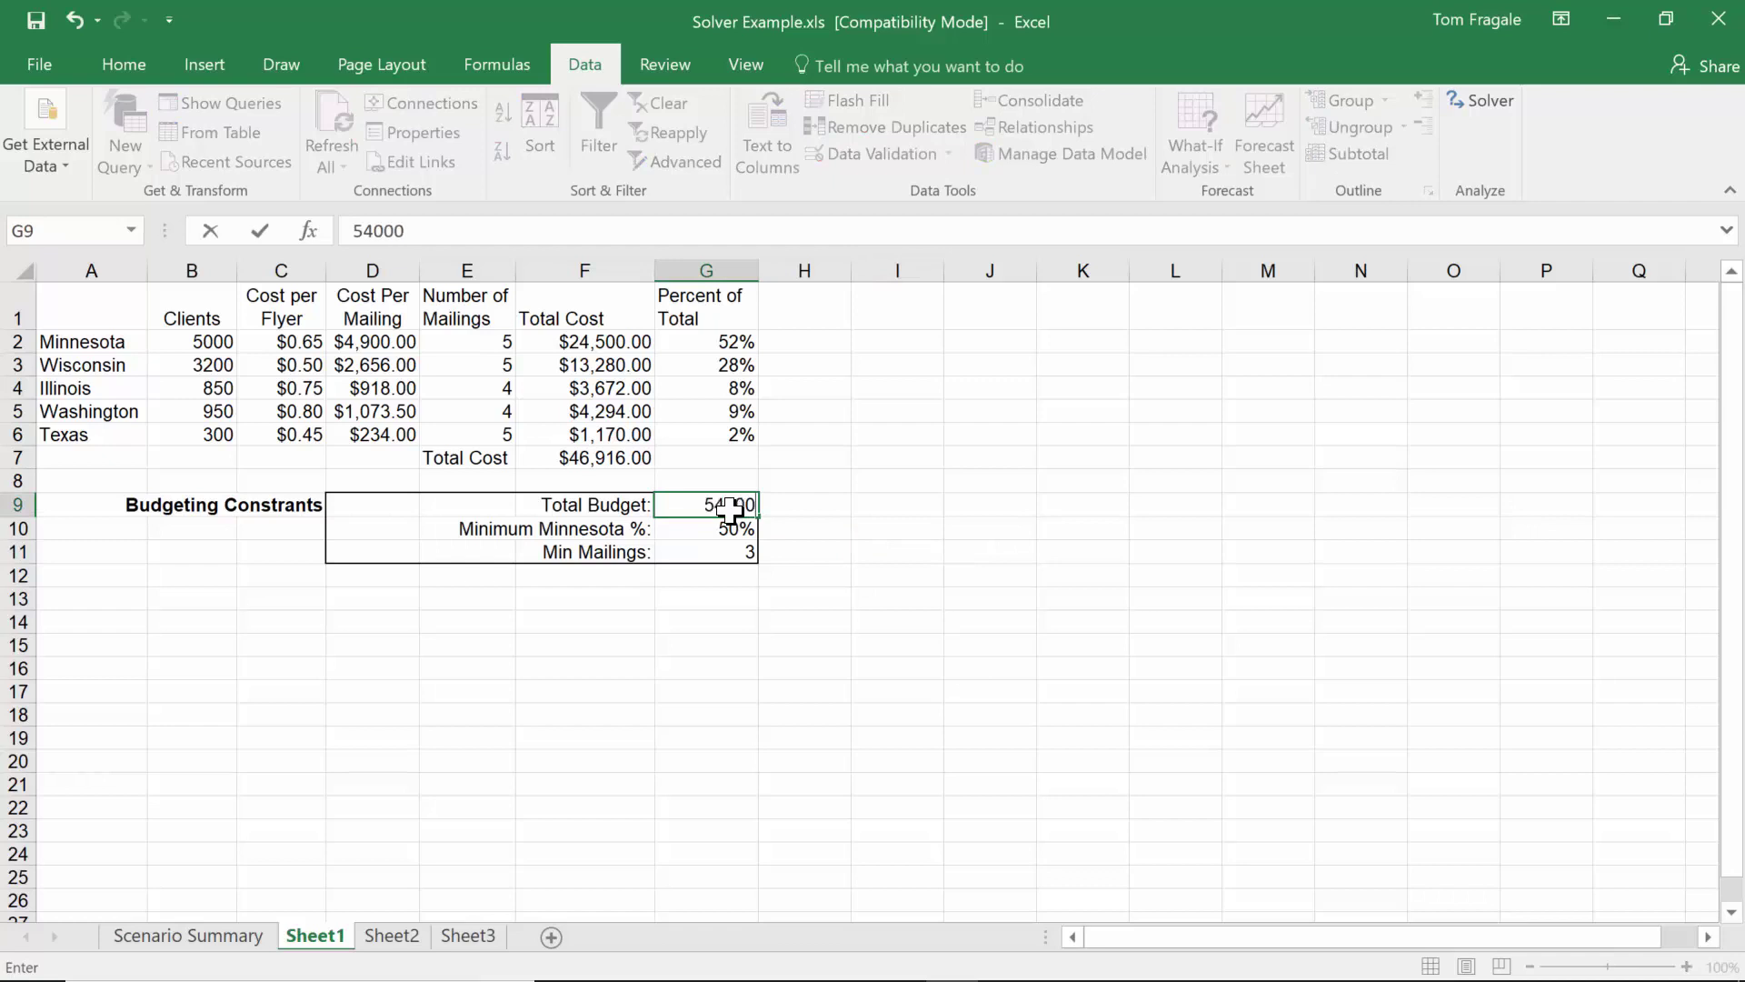
{"action": "left_click", "coordinate": [897, 552]}
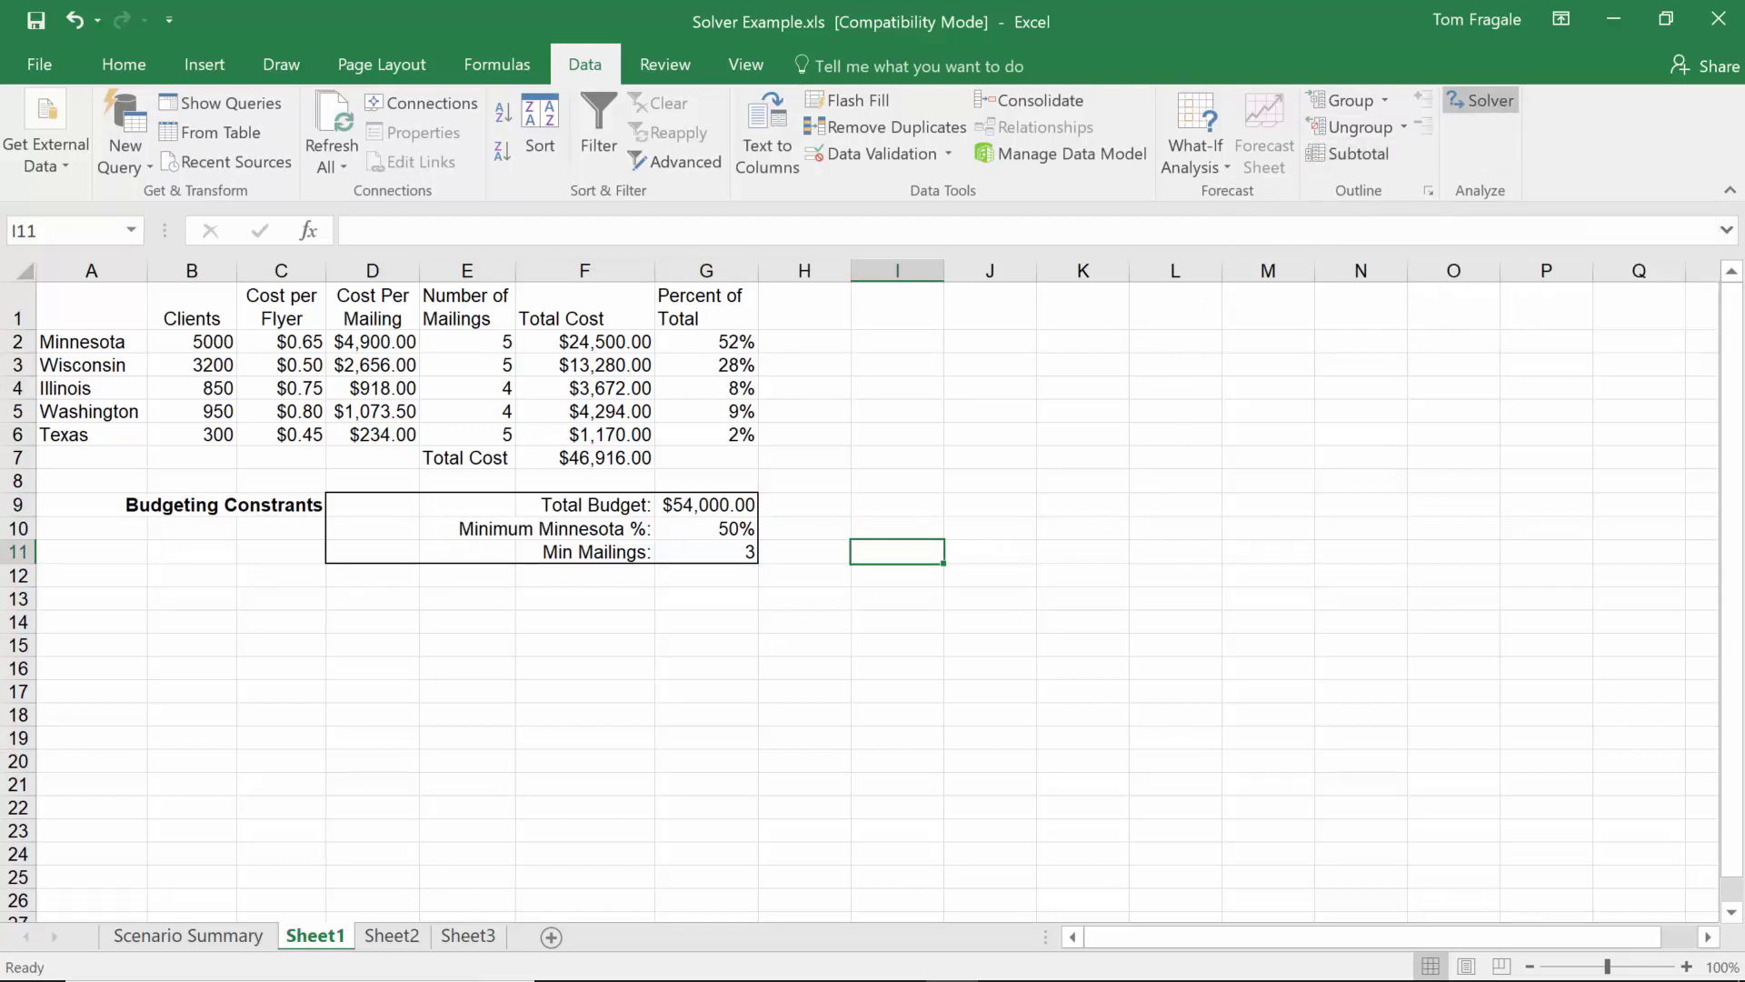
- Re-run Solver and keep the new 6, 5, 4, 5, 9 mailing plan totalling $53,825.50
{"action": "left_click", "coordinate": [1479, 103]}
{"action": "left_click_drag", "start_coordinate": [1123, 60], "coordinate": [1204, 53]}
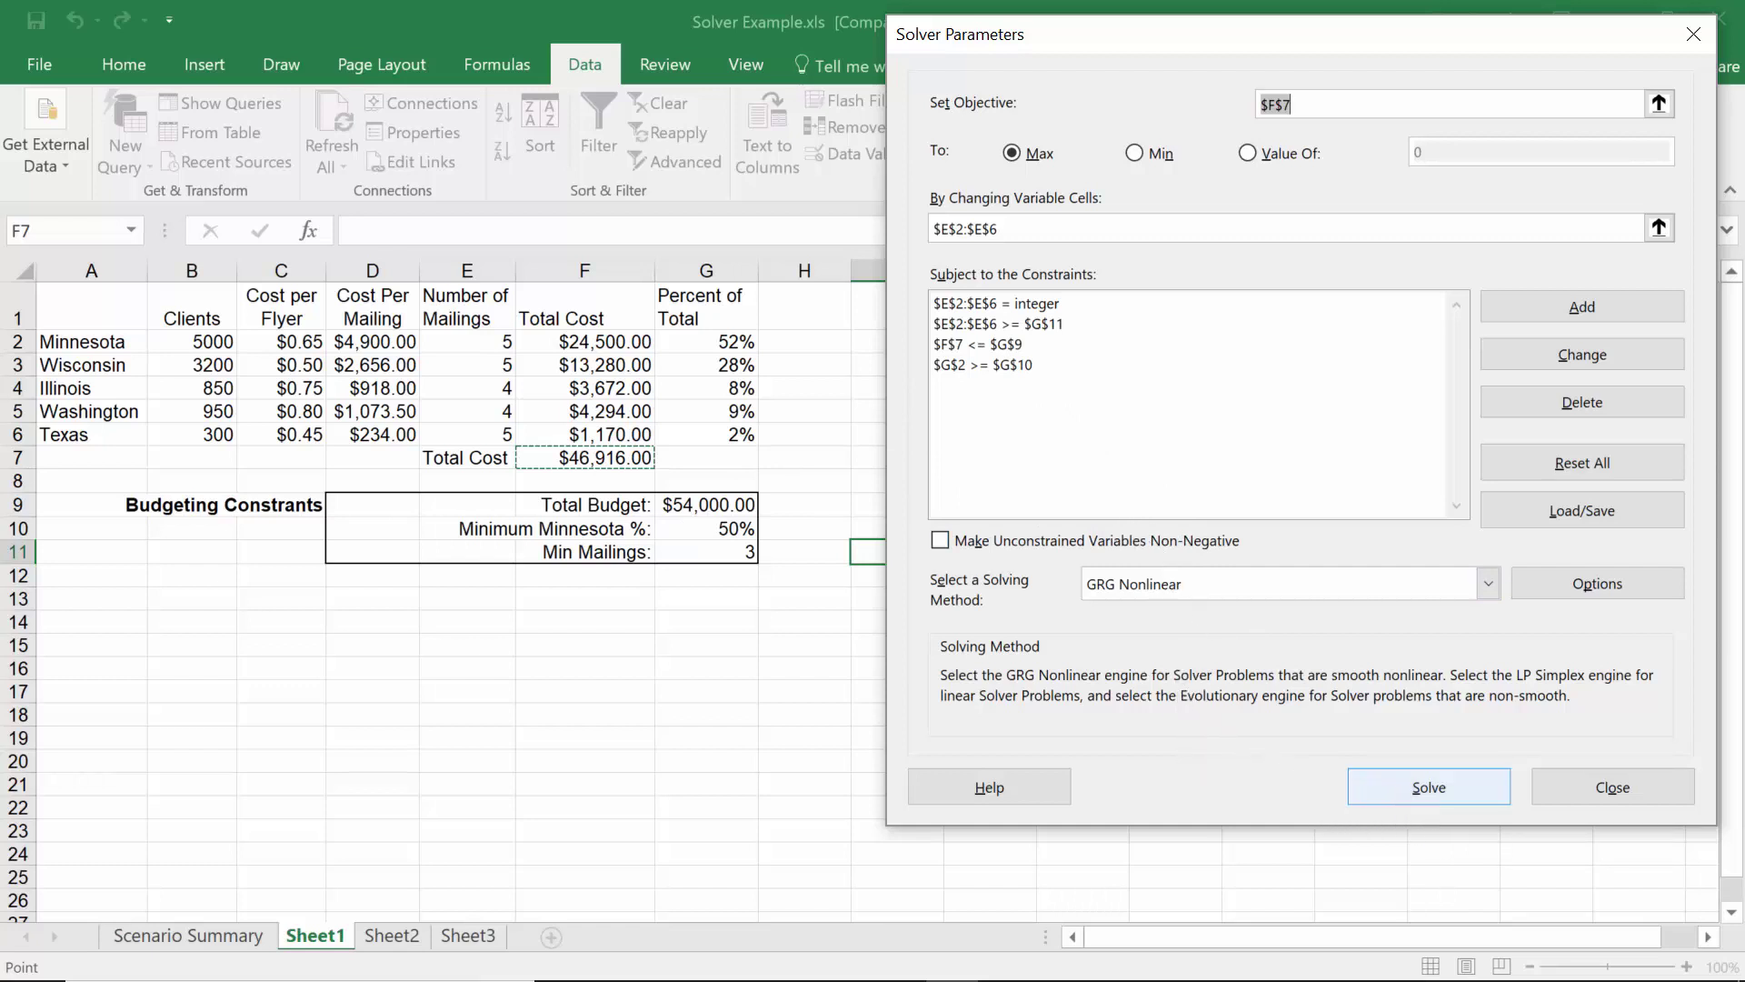
{"action": "left_click", "coordinate": [1395, 788]}
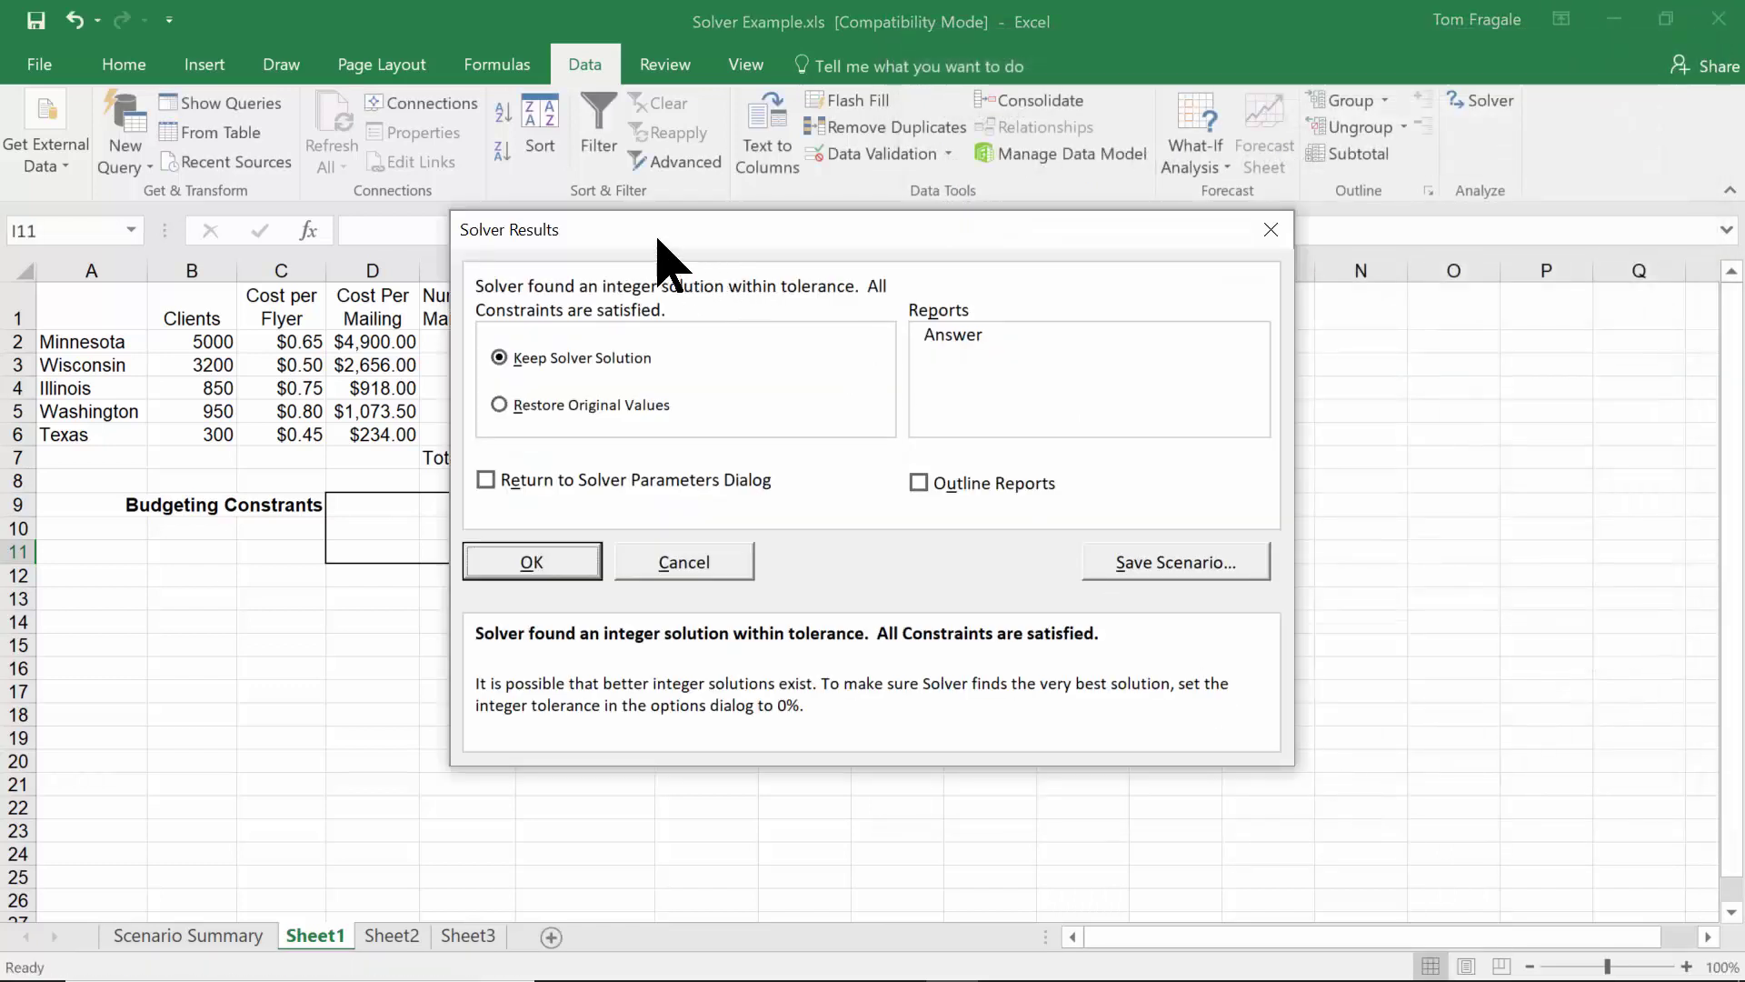
{"action": "left_click_drag", "start_coordinate": [658, 239], "coordinate": [1053, 237]}
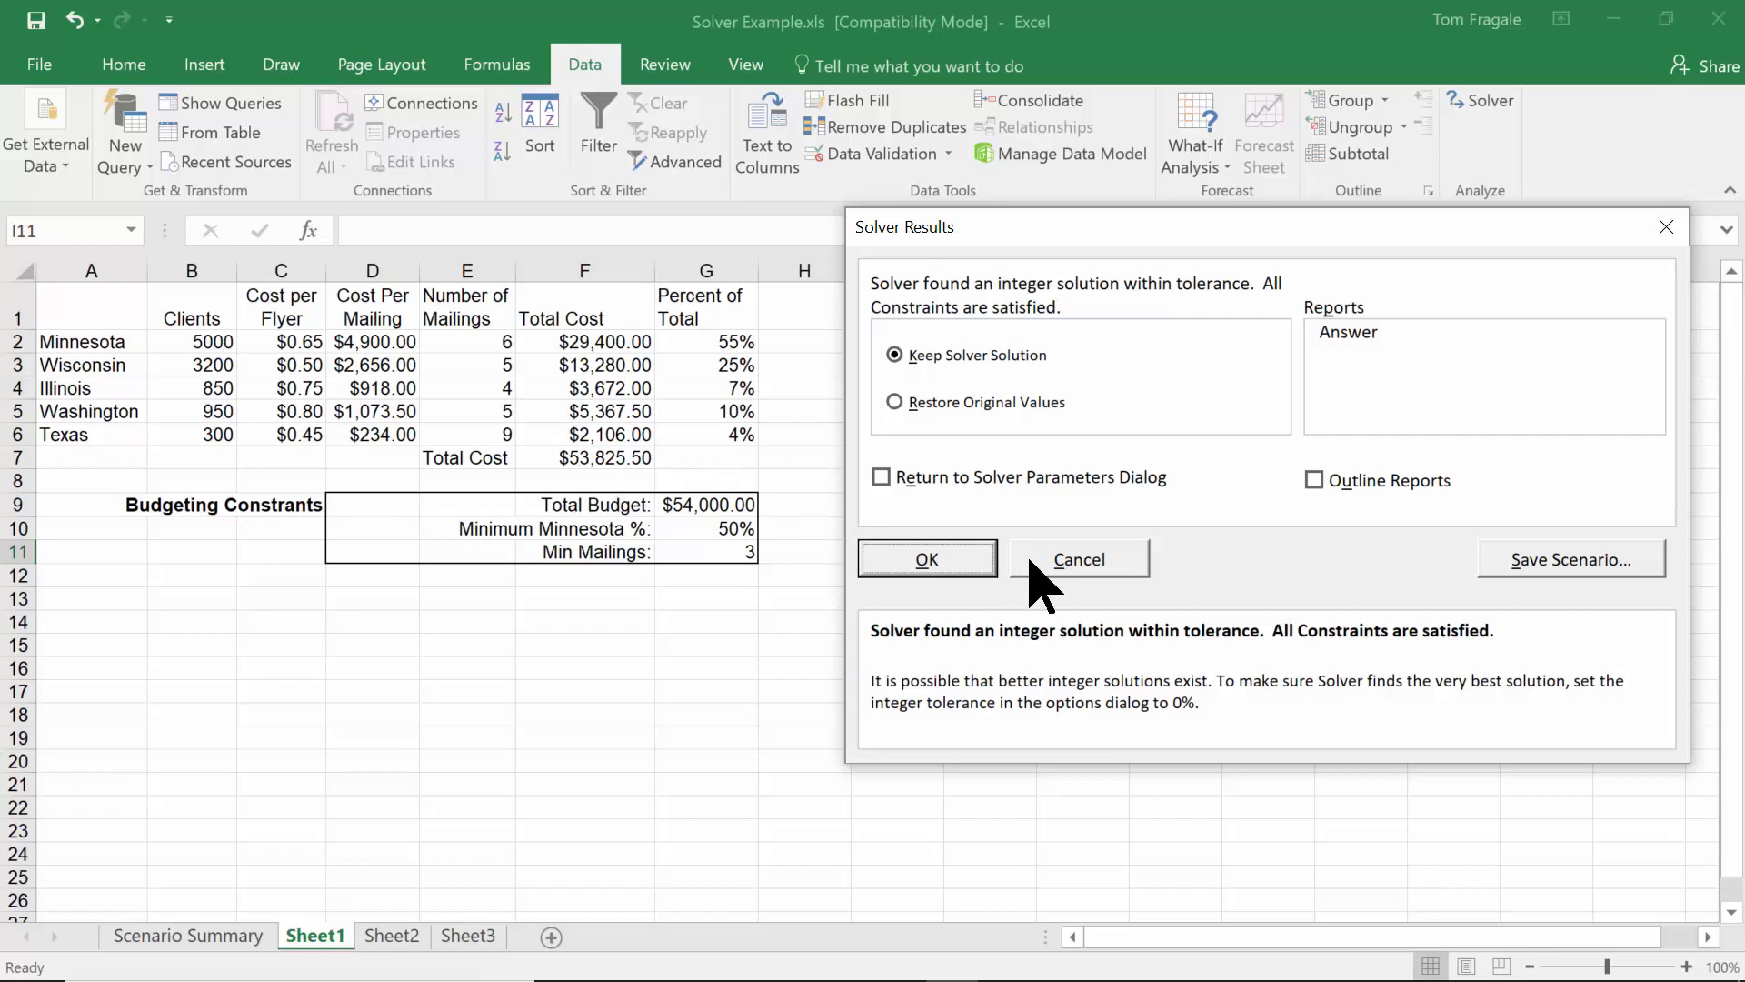
{"action": "key", "text": "Return"}
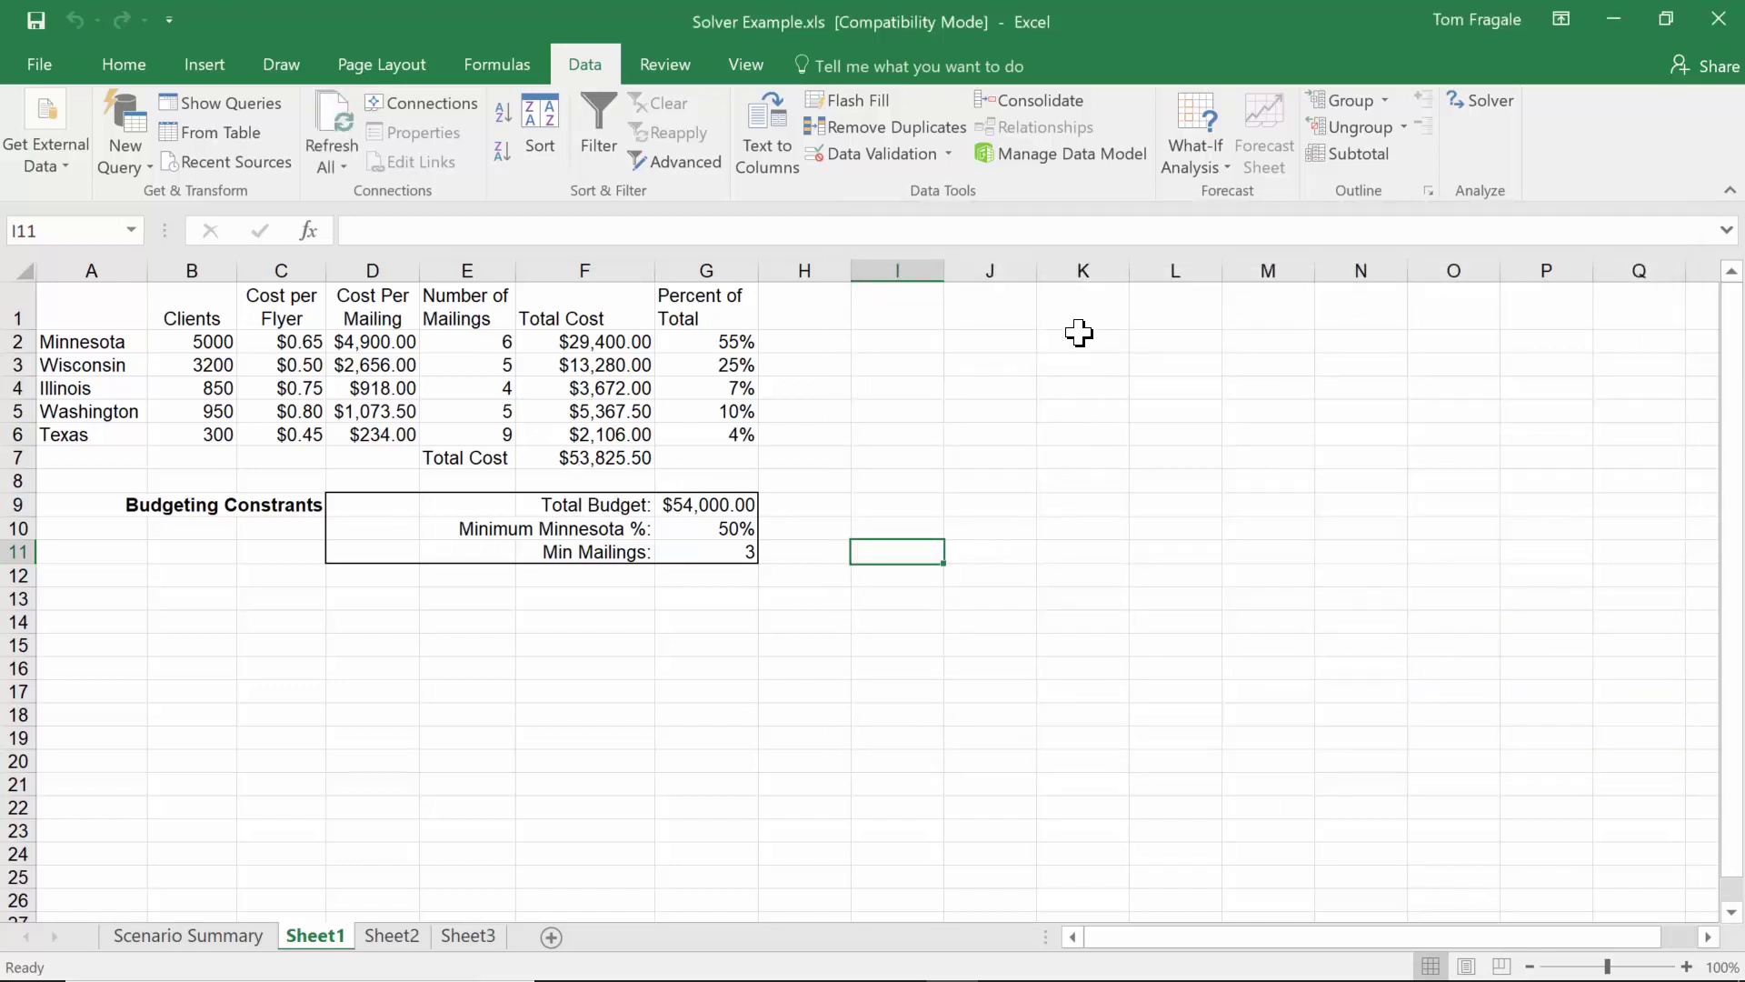
- Switch Solver's objective to Min and solve, giving 3 mailings per state totalling $29,344.50
{"action": "left_click", "coordinate": [1477, 110]}
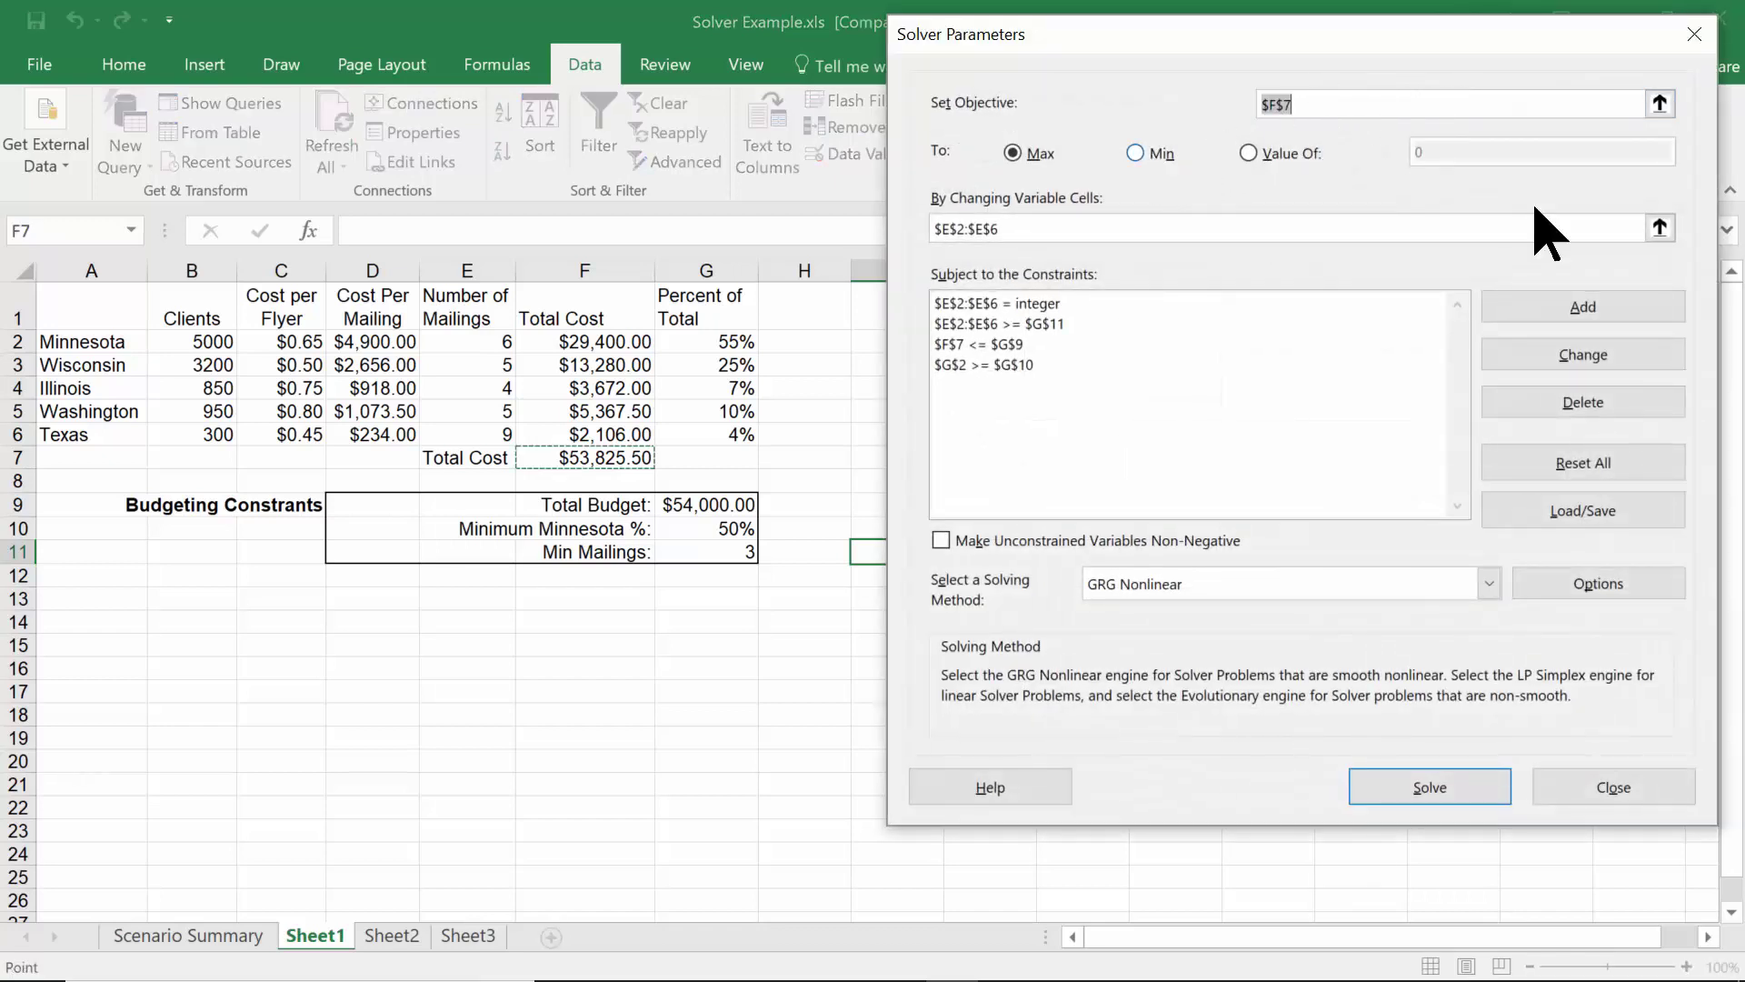
{"action": "left_click", "coordinate": [1153, 150]}
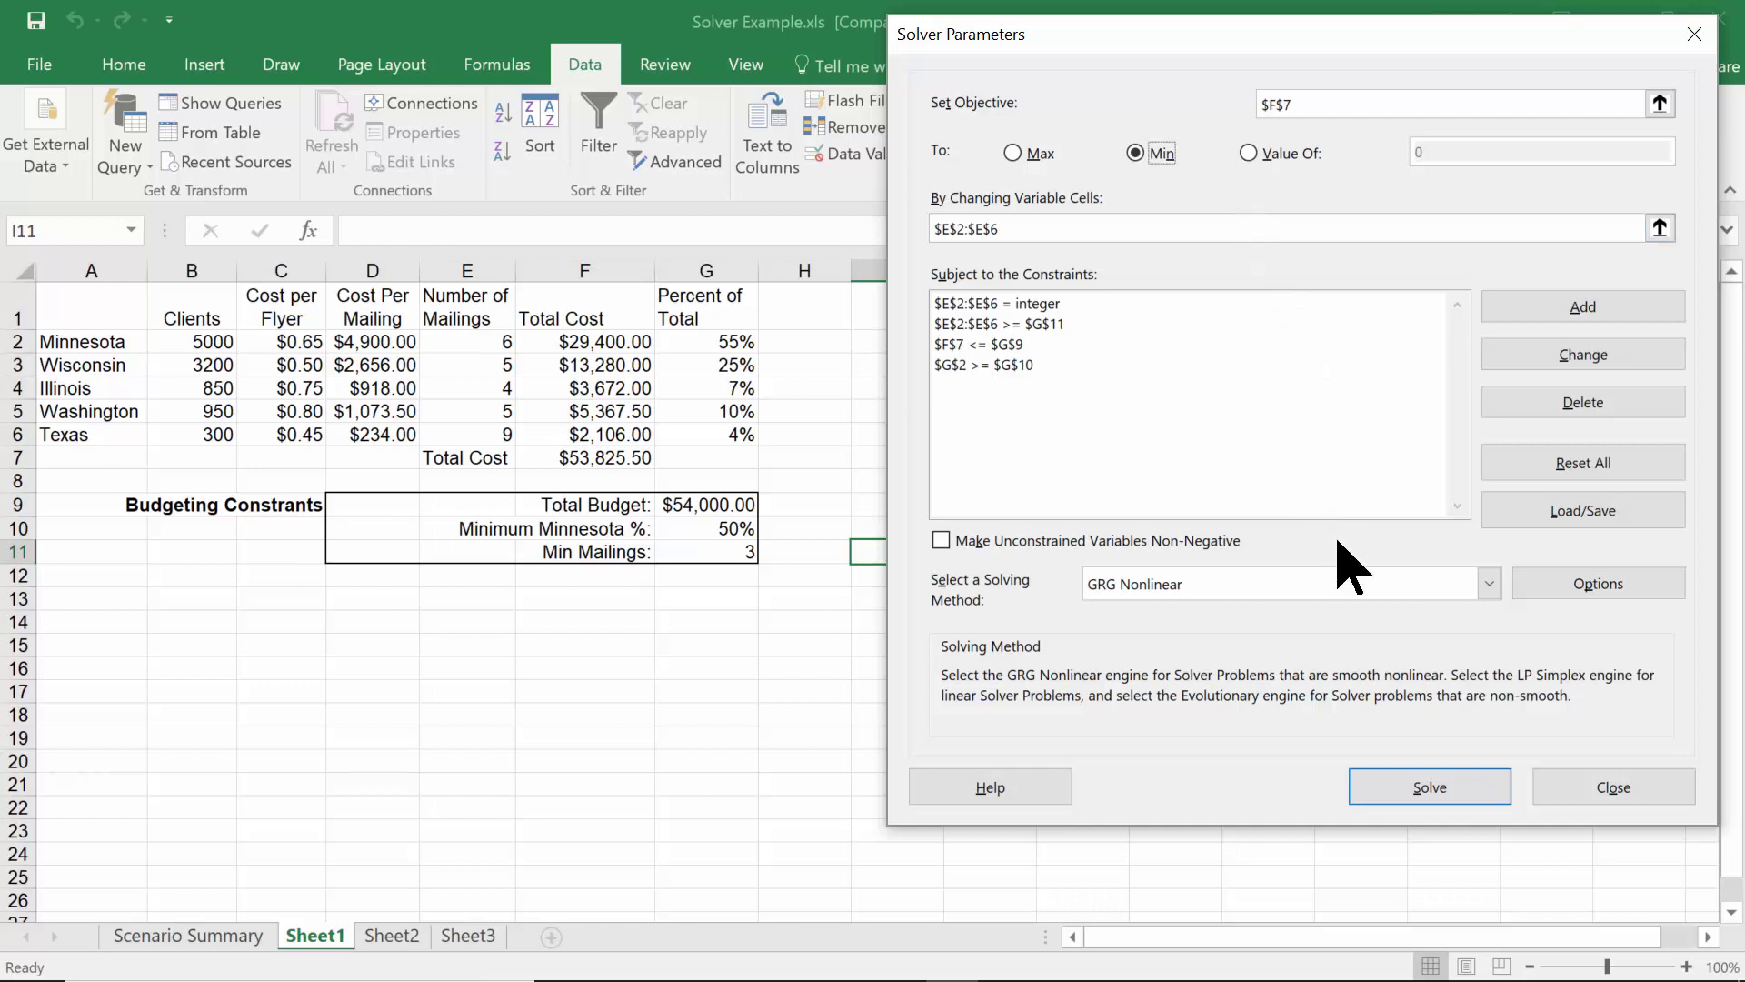
{"action": "left_click", "coordinate": [1416, 788]}
{"action": "left_click_drag", "start_coordinate": [591, 241], "coordinate": [1045, 221]}
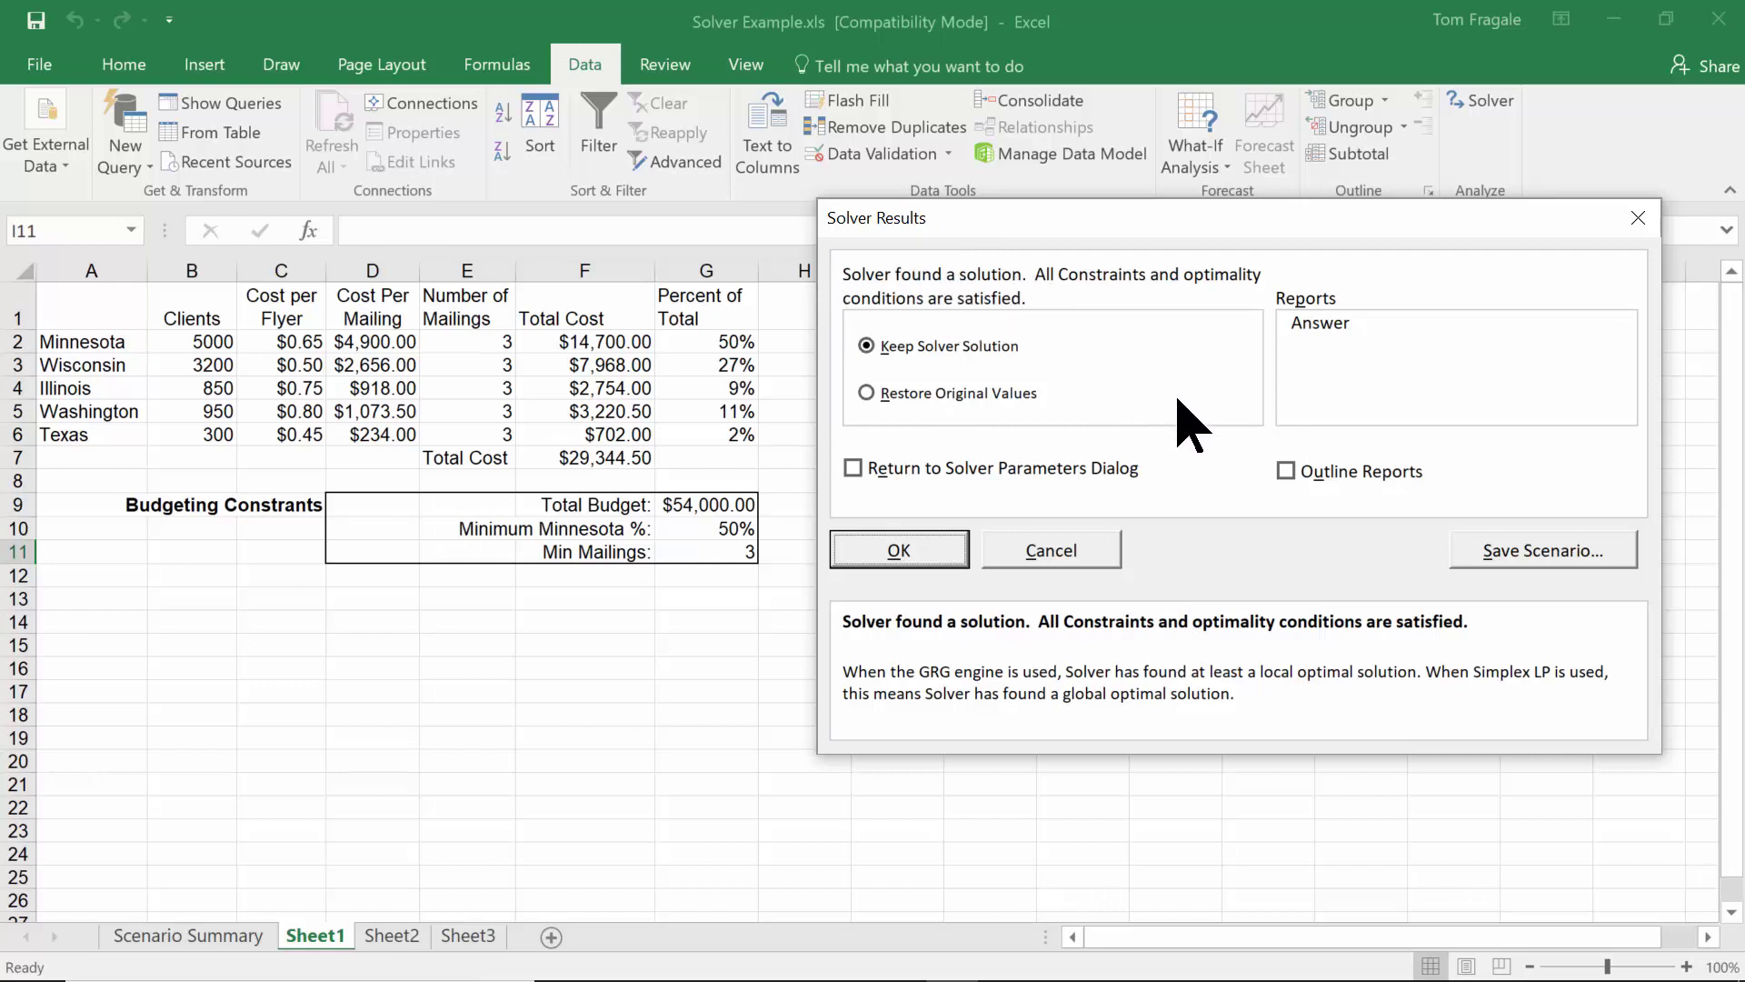
- Save the $29,344.50 plan as scenario Min, then set Solver's objective back to Max
{"action": "left_click", "coordinate": [1559, 551]}
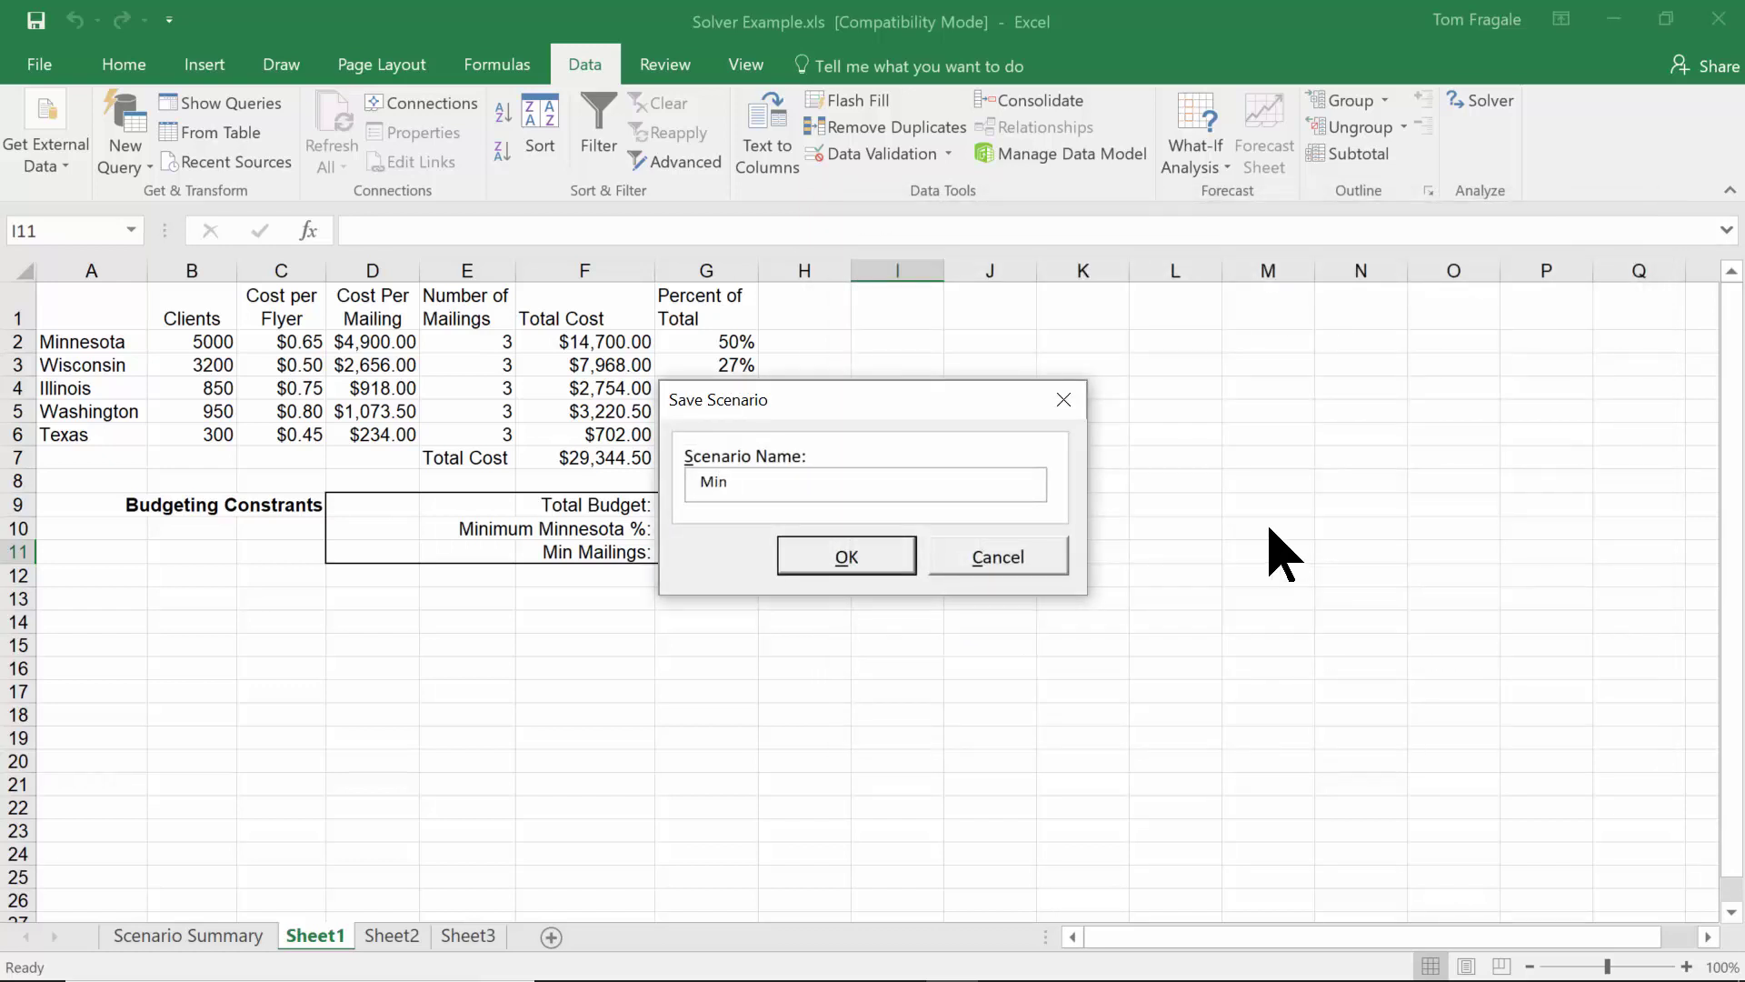
{"action": "key", "text": "Return"}
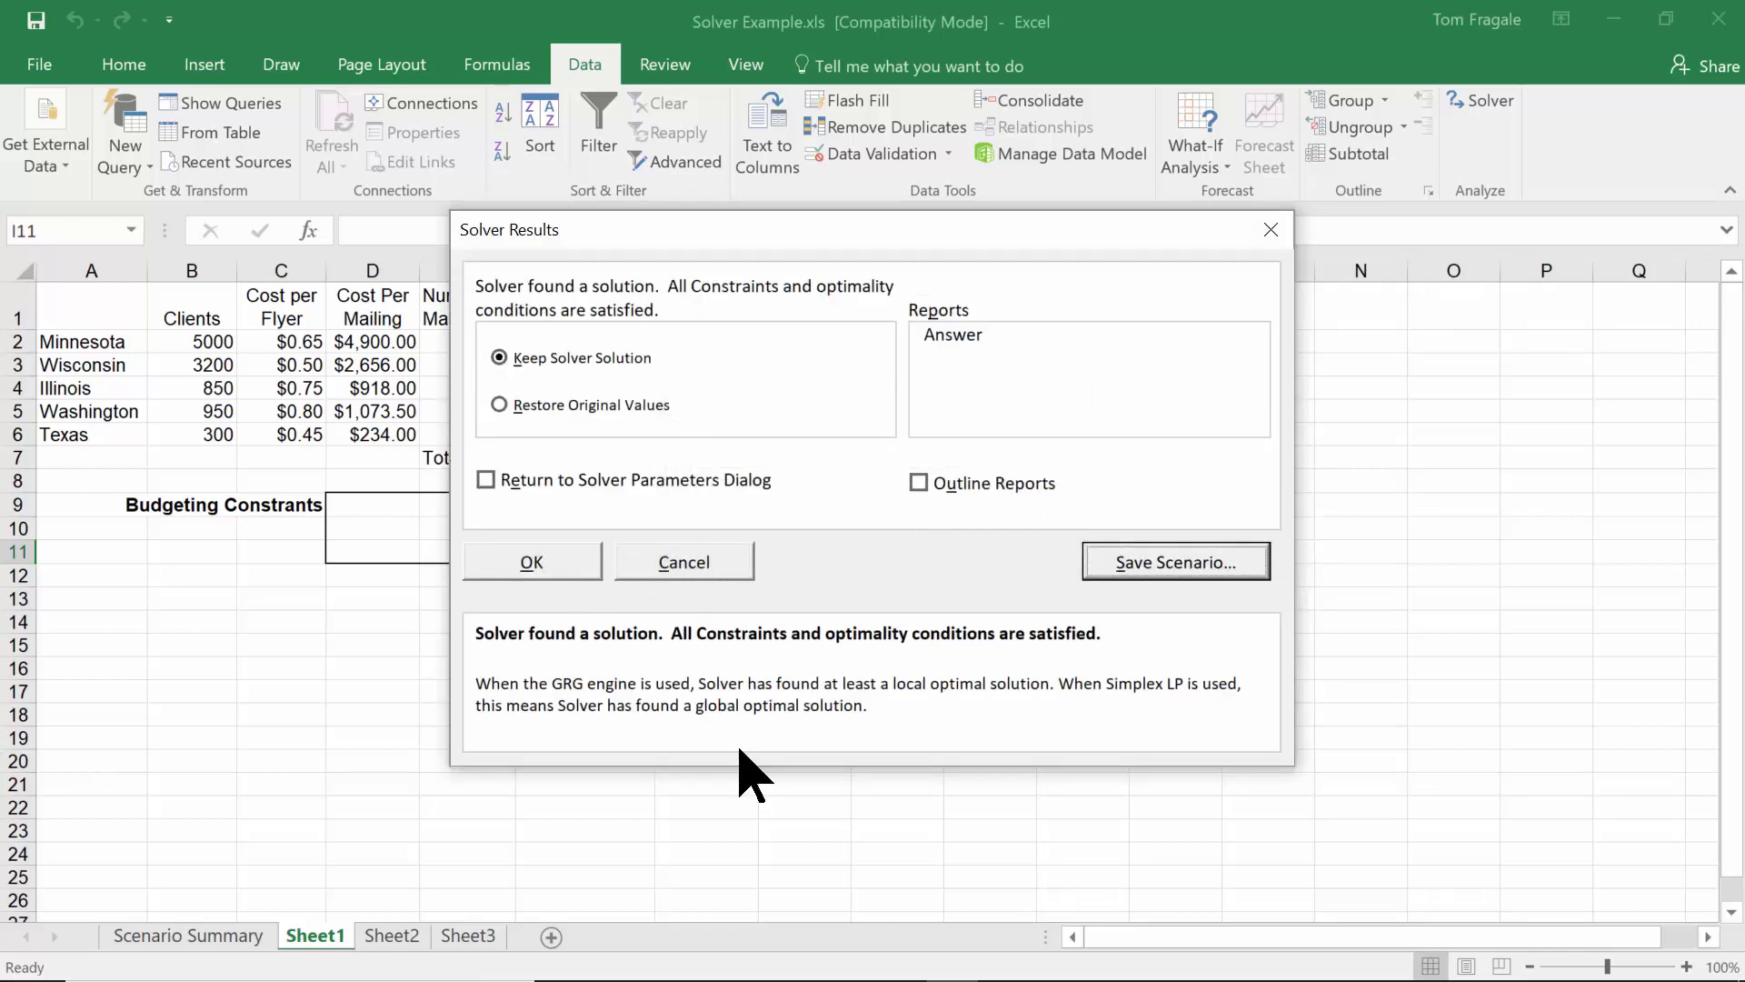
{"action": "key", "text": "Return"}
{"action": "left_click", "coordinate": [1458, 103]}
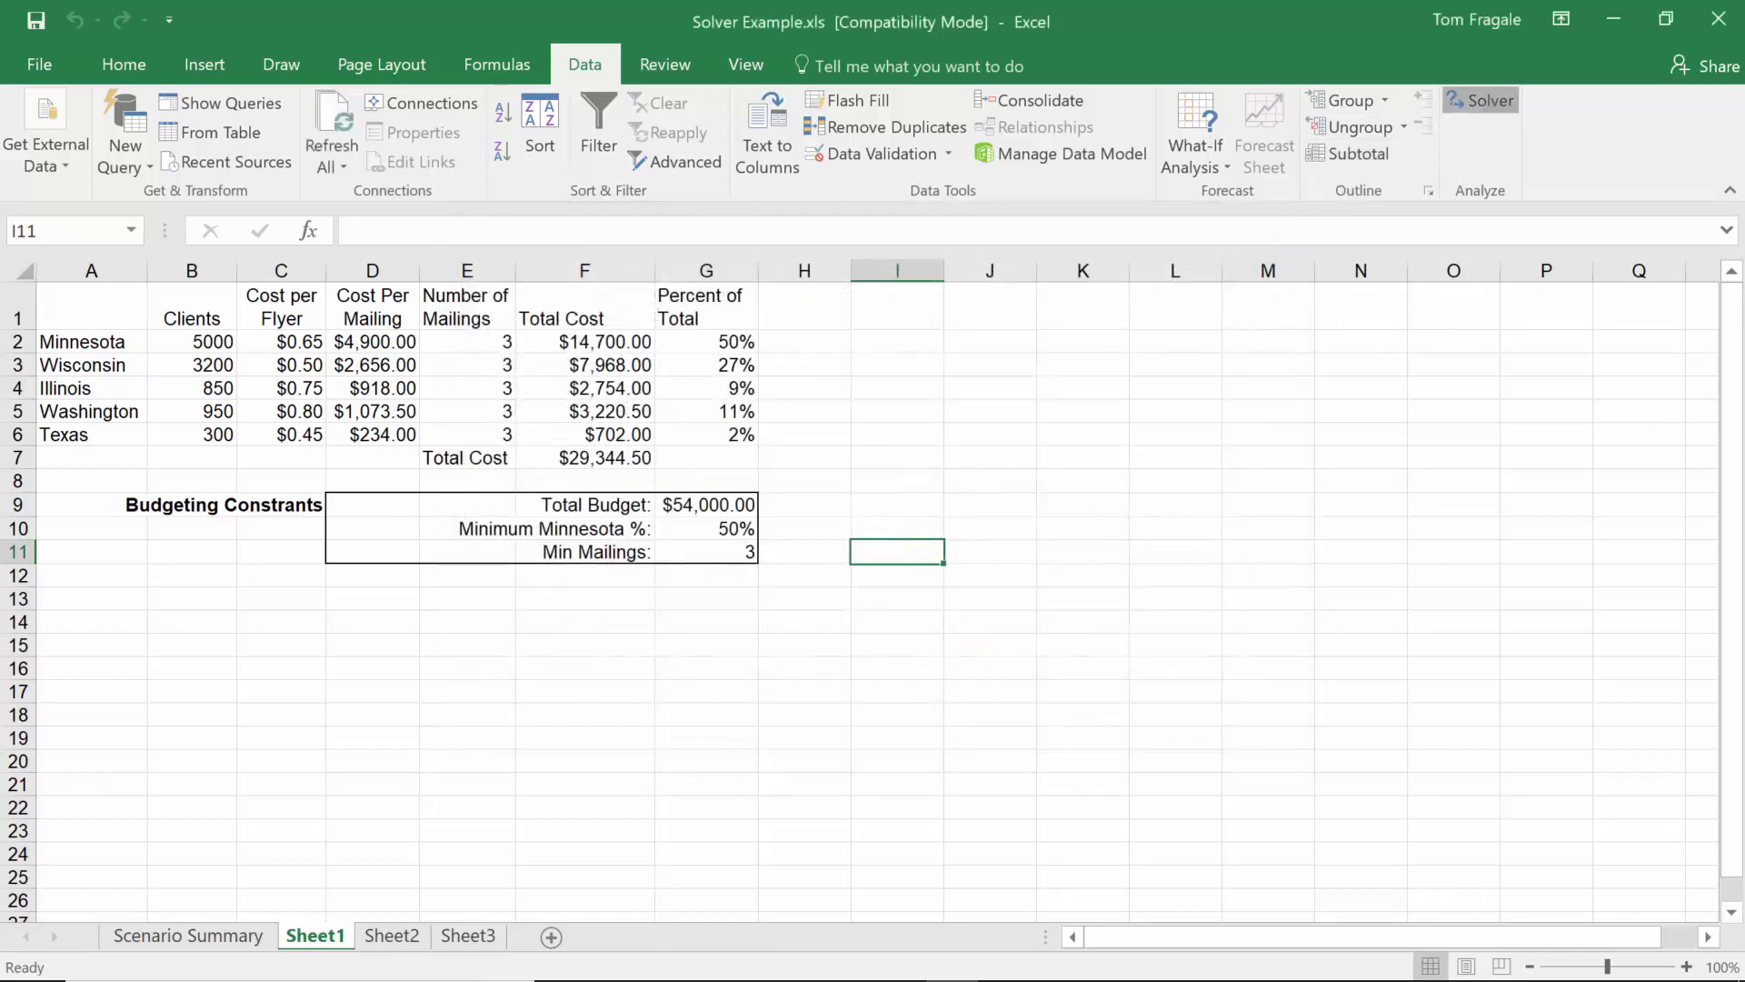
{"action": "left_click", "coordinate": [1013, 153]}
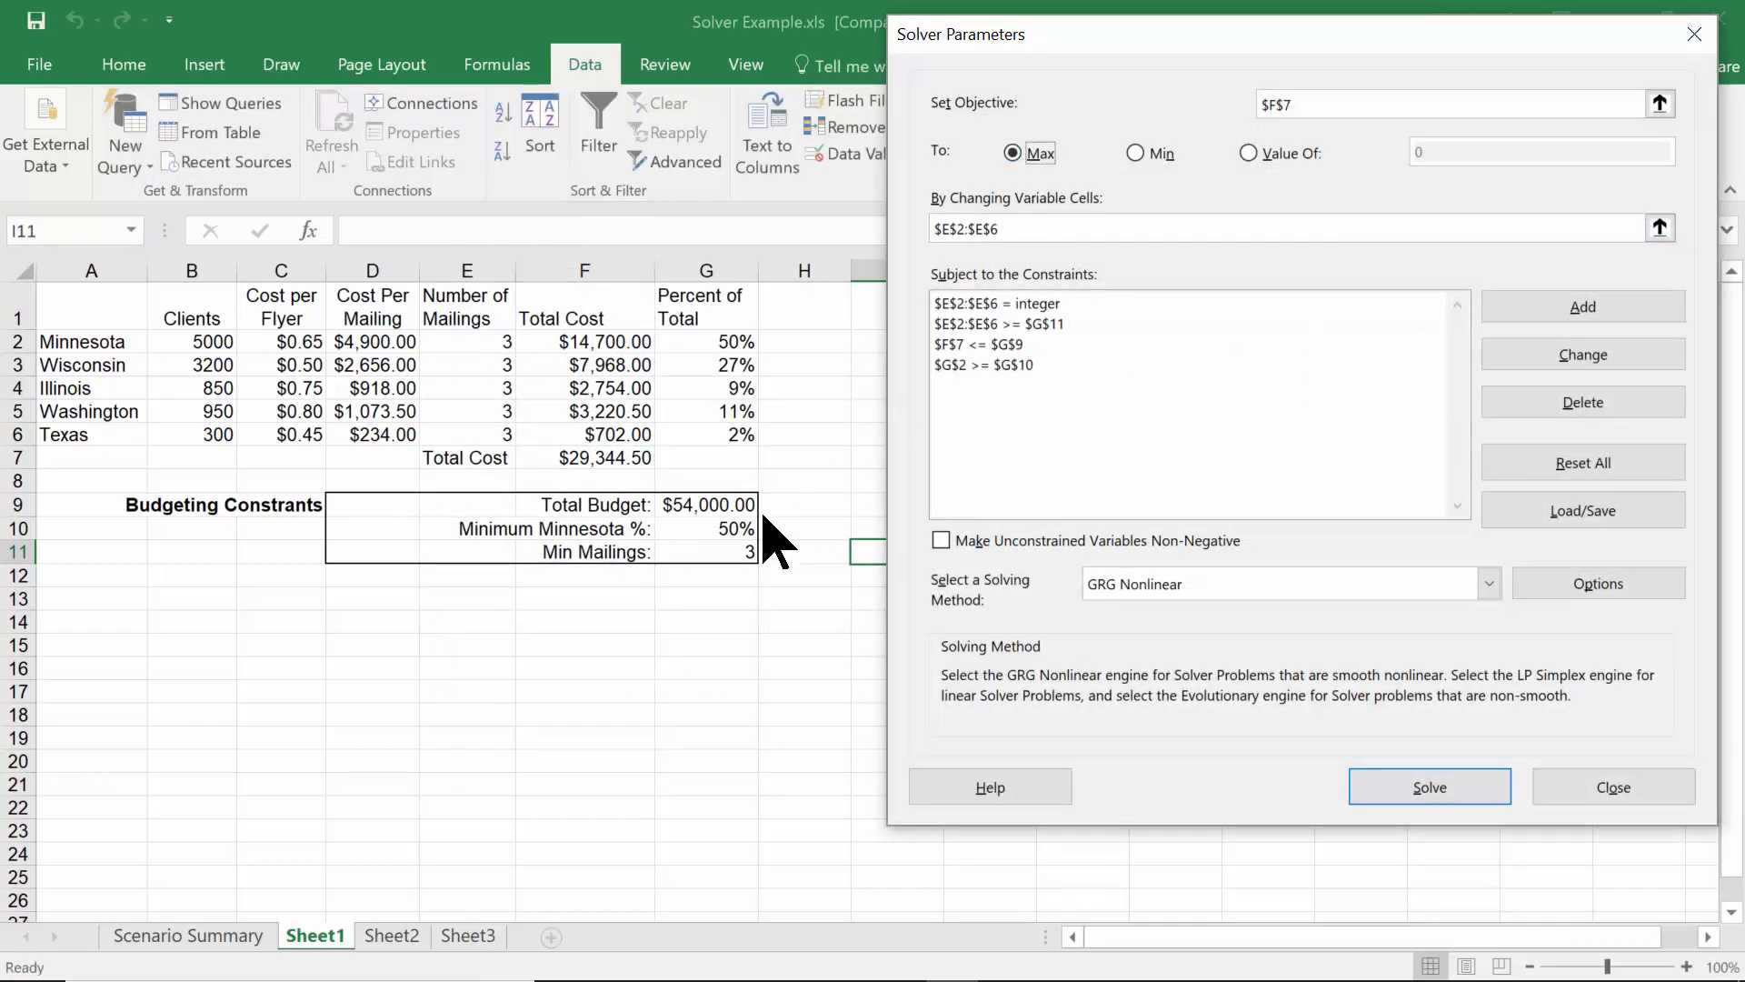
- Re-solve for maximum cost and keep the $53,807.50 plan, saved as scenario Max 54000
{"action": "left_click", "coordinate": [1402, 788]}
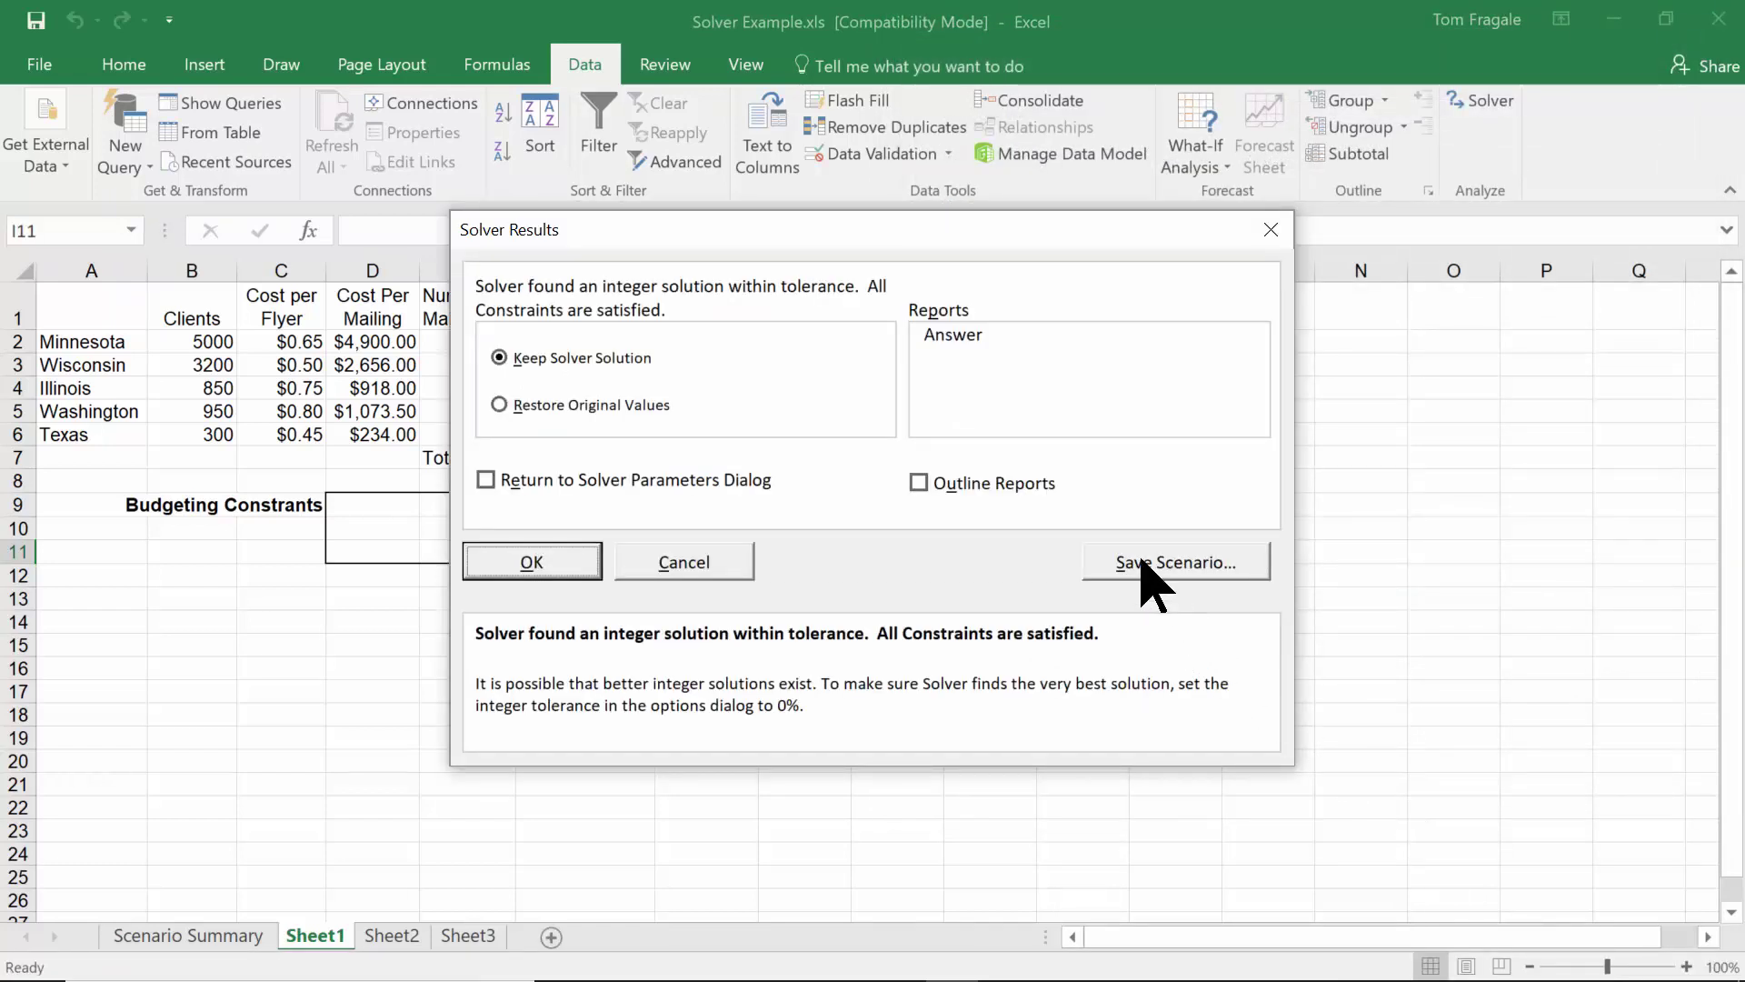
{"action": "left_click", "coordinate": [1143, 562]}
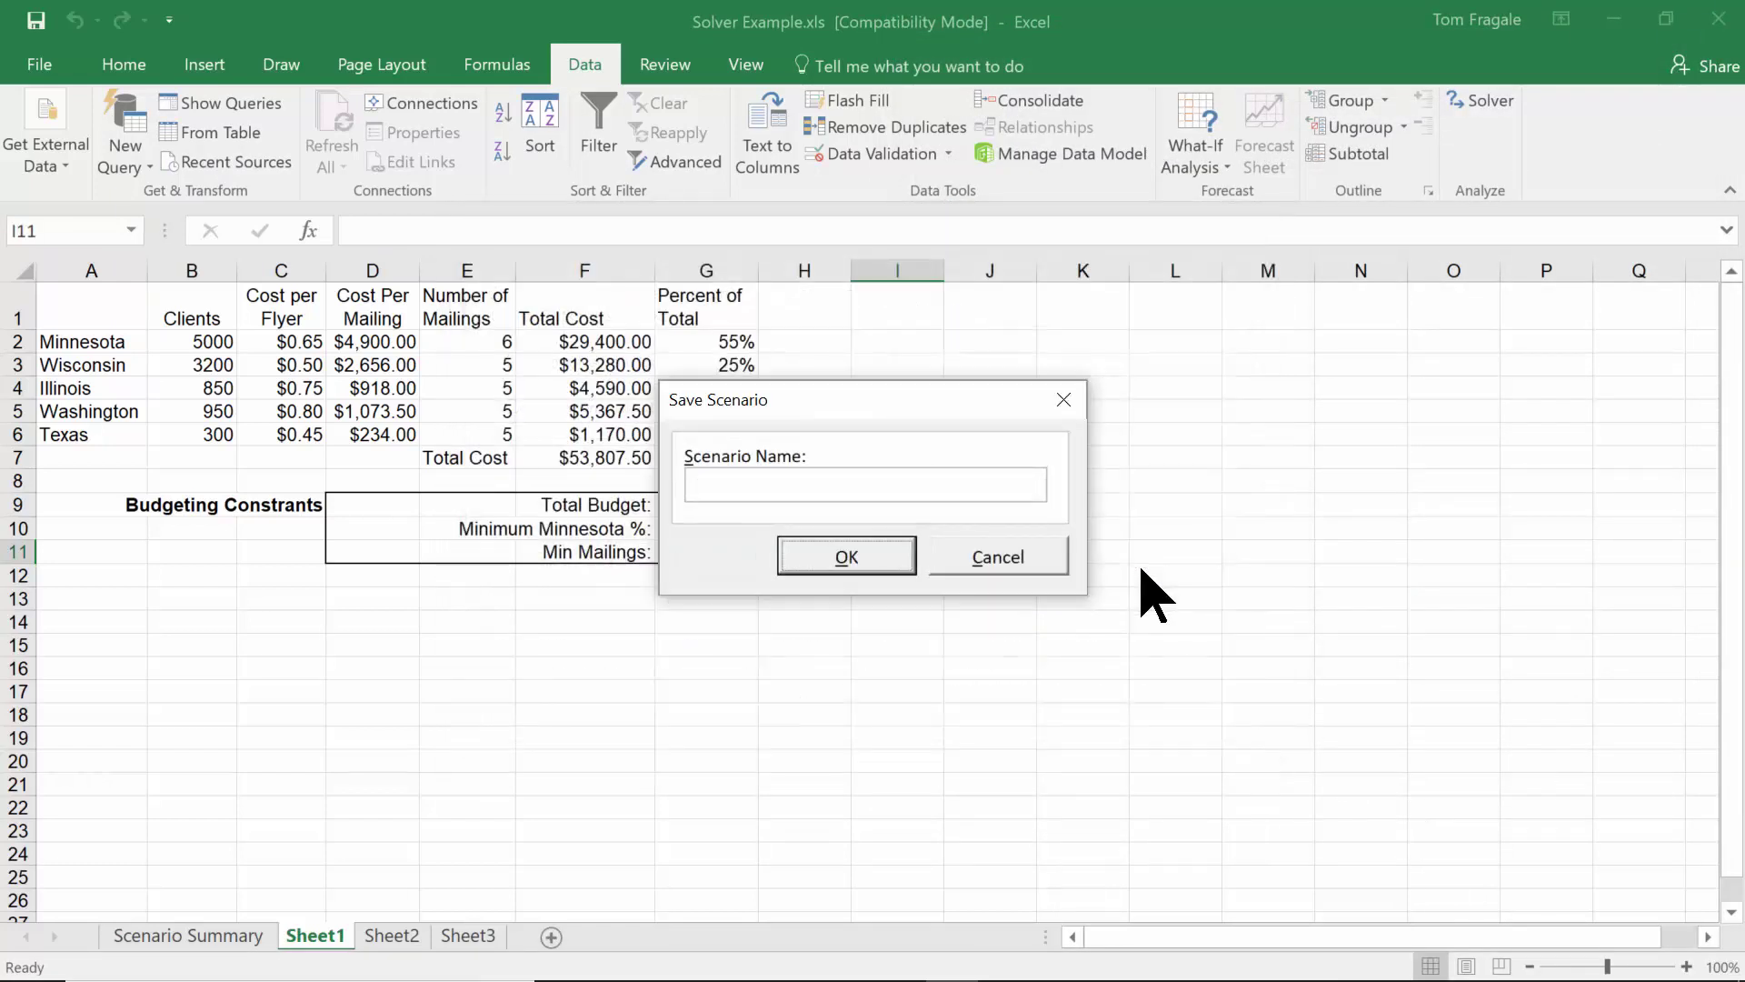
{"action": "key", "text": "Return"}
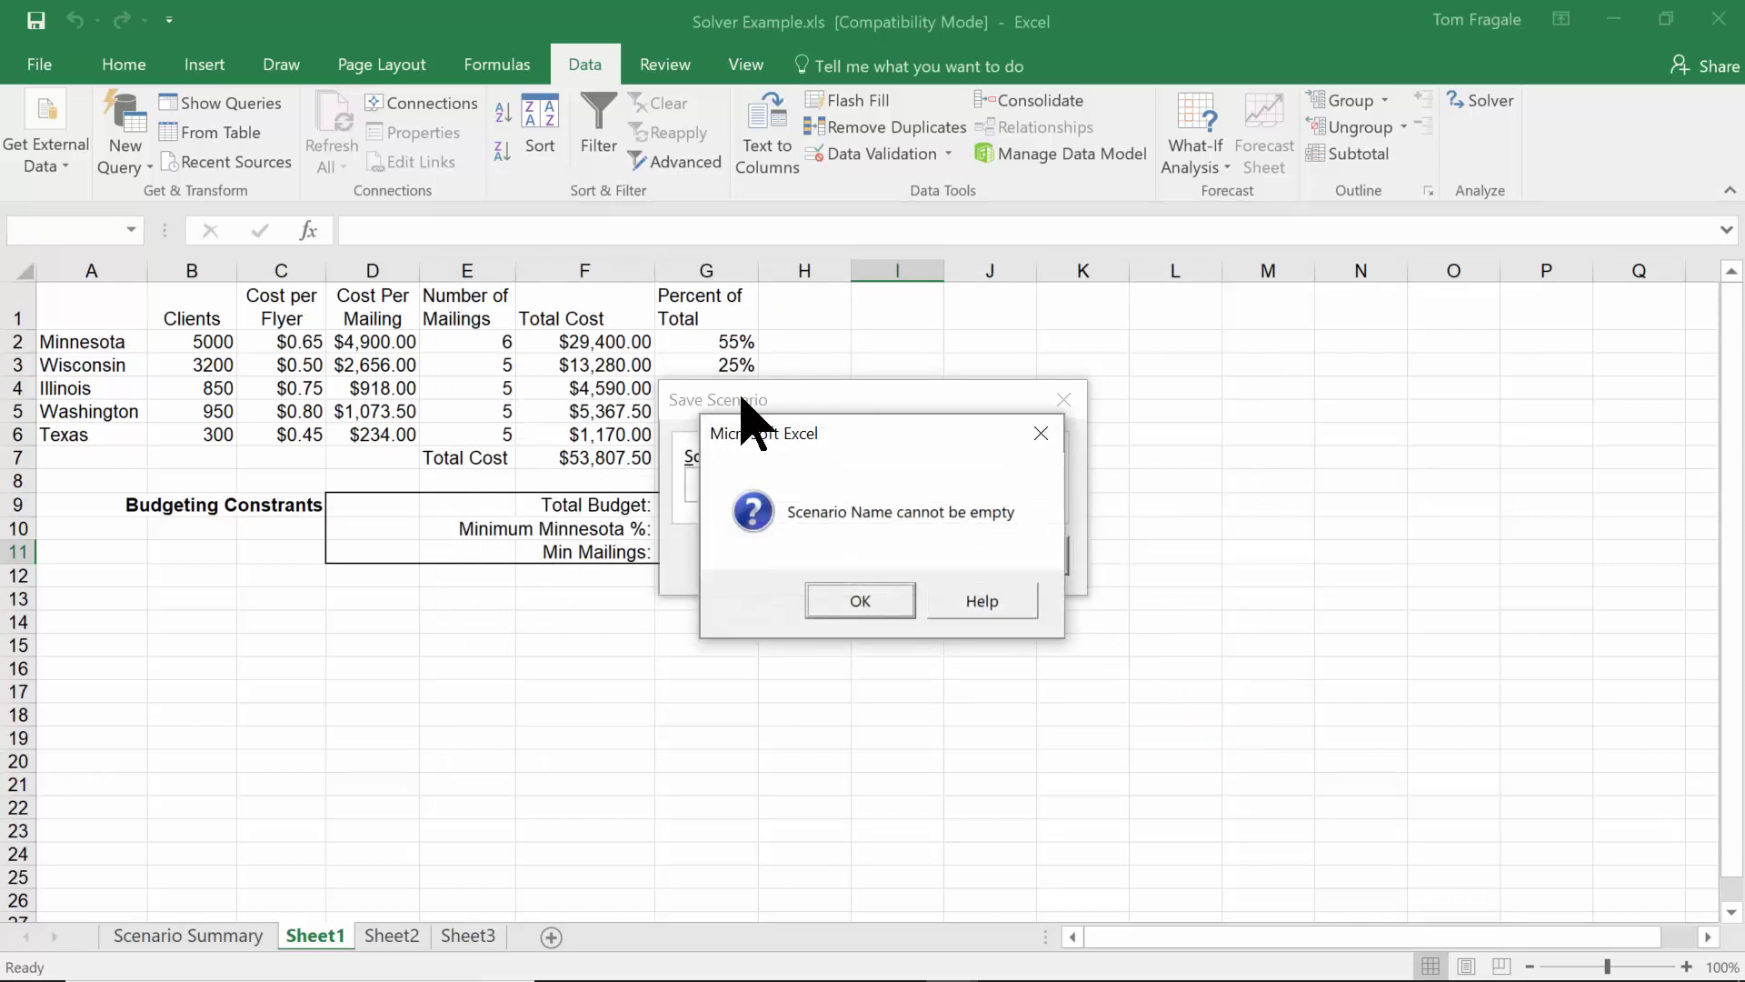
{"action": "left_click", "coordinate": [854, 604]}
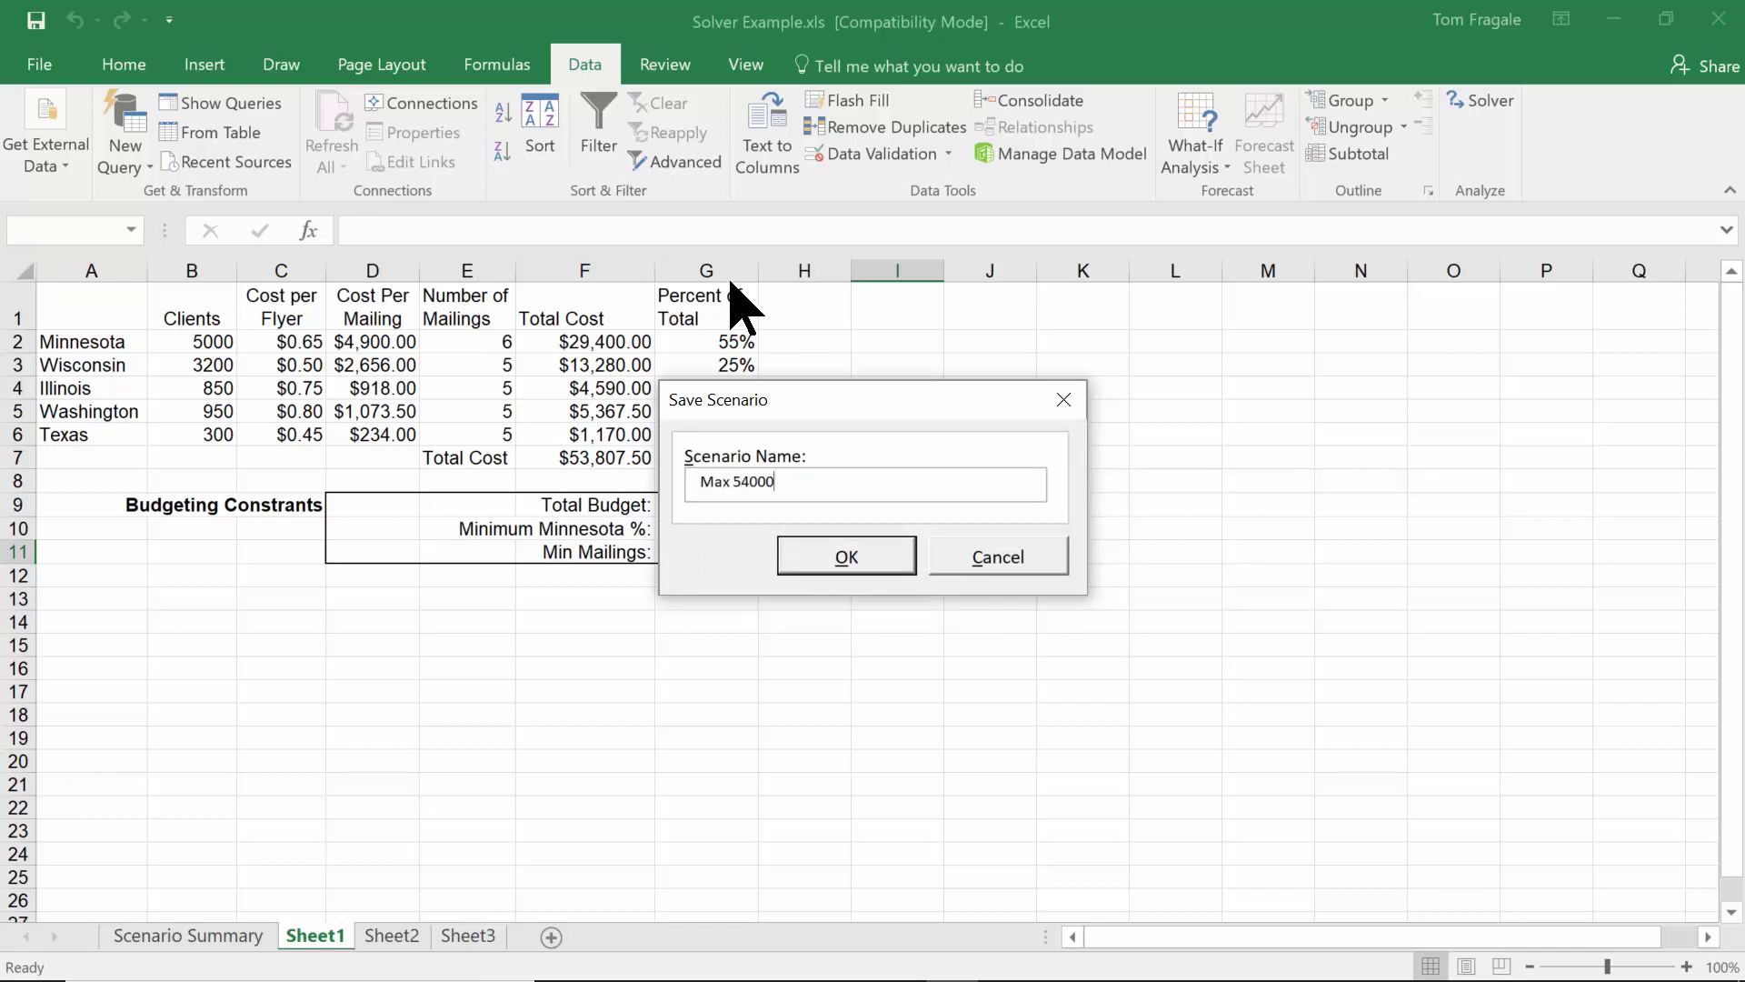
{"action": "left_click", "coordinate": [870, 551]}
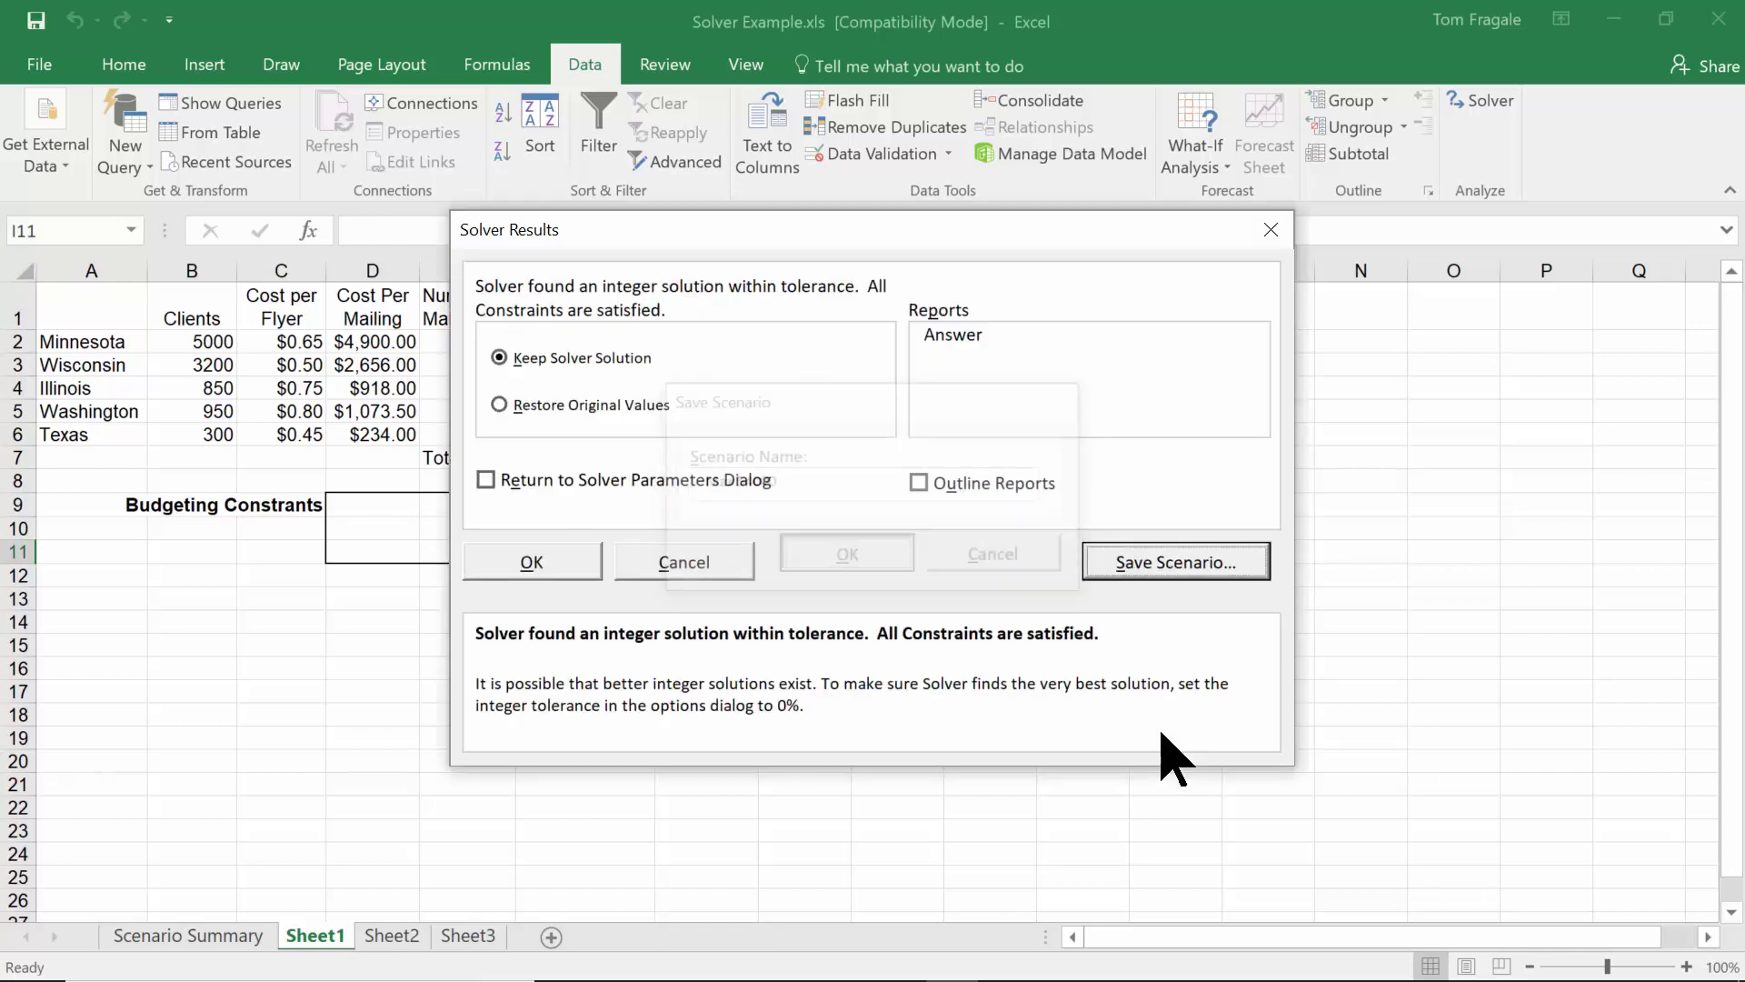
{"action": "left_click", "coordinate": [516, 564]}
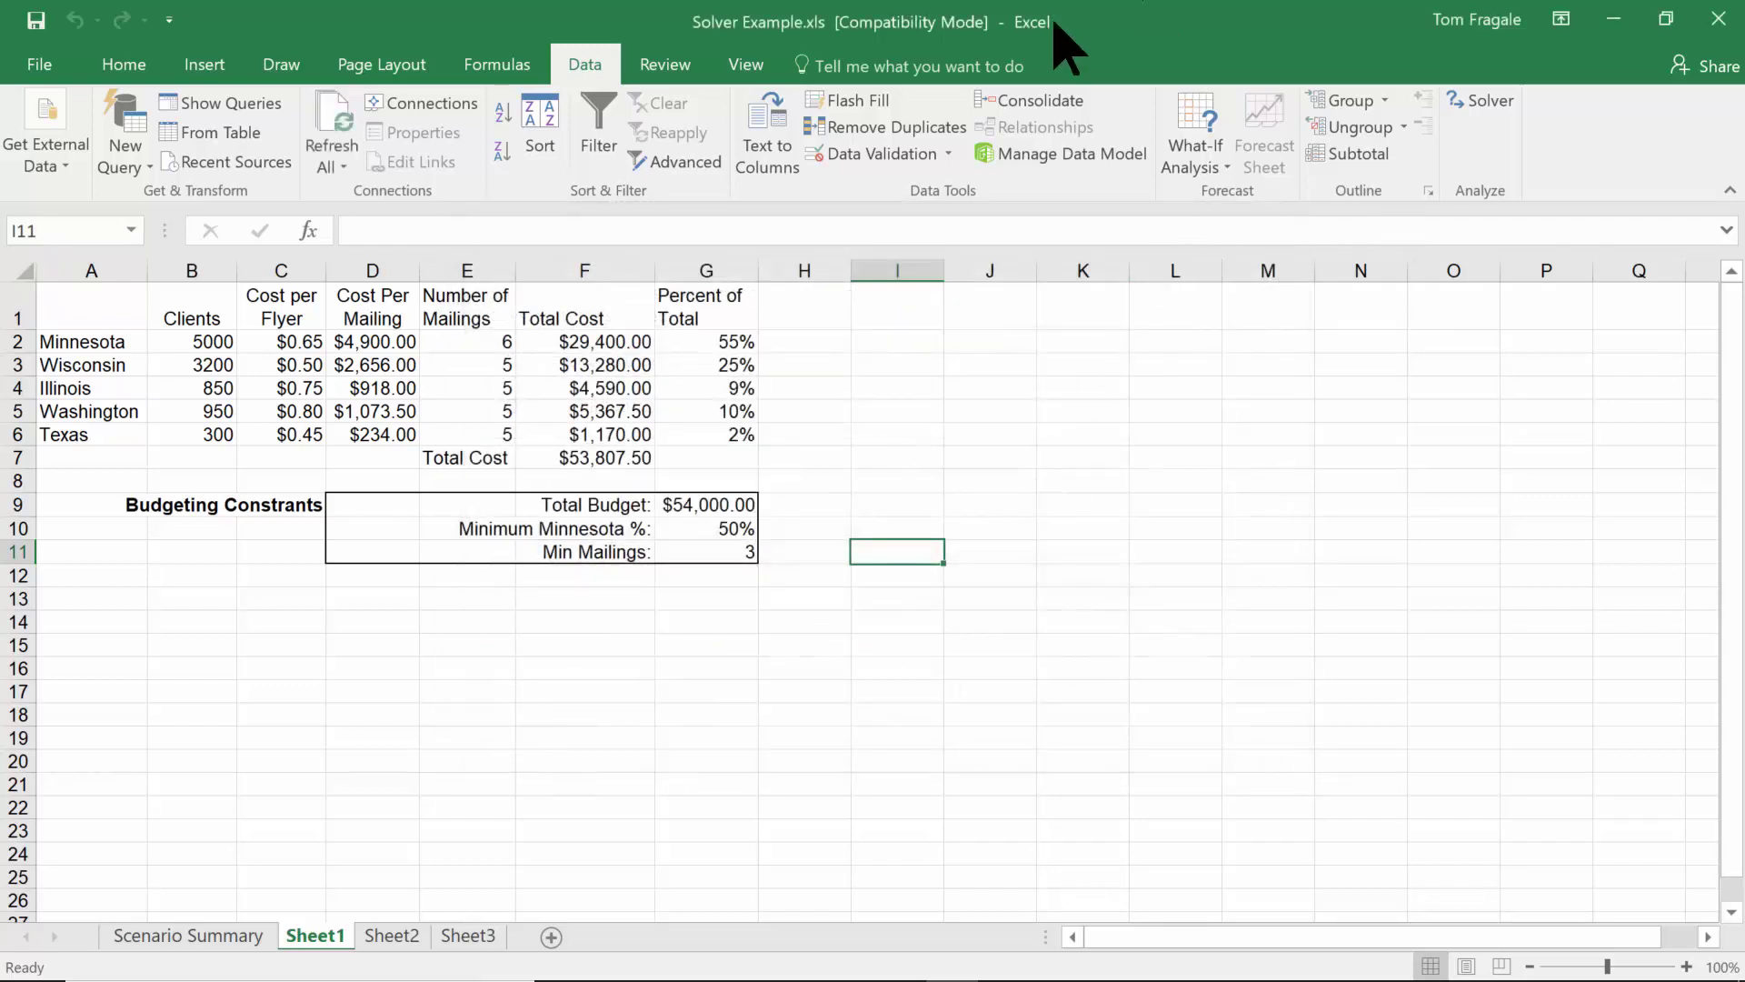
{"action": "left_click", "coordinate": [720, 501]}
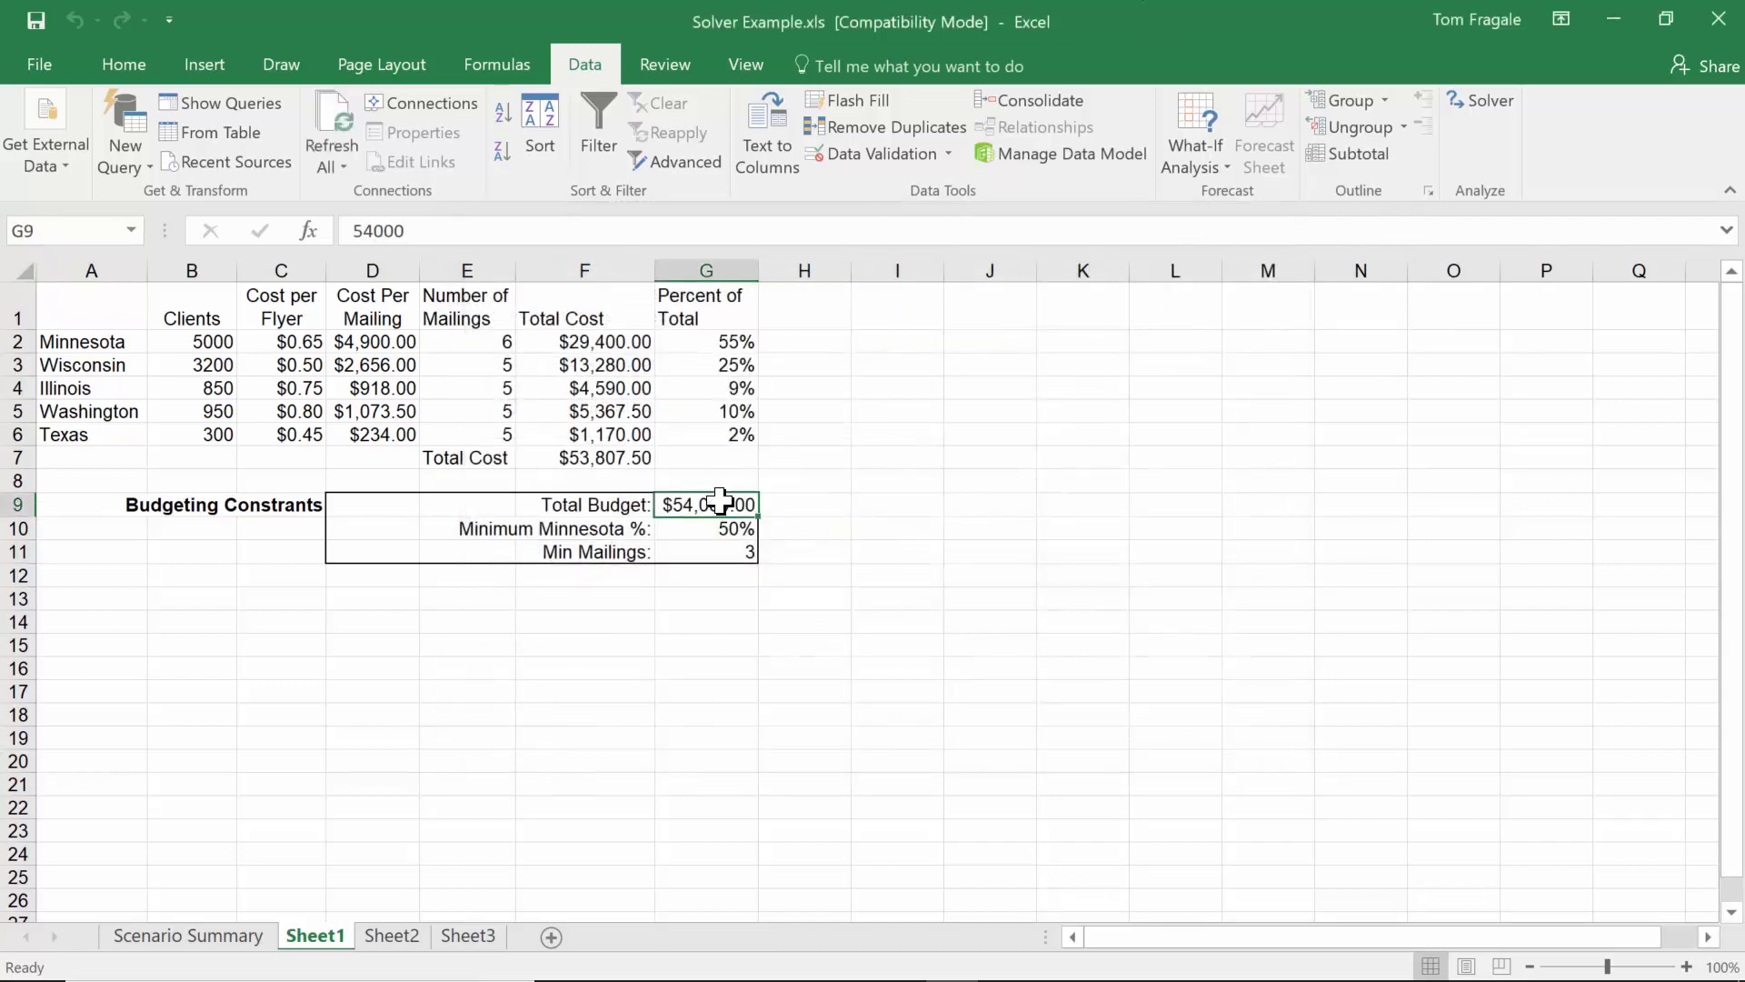
- Raise the Total Budget to $60,000 and solve, keeping Solver's solution
{"action": "type", "text": "60000"}
{"action": "key", "text": "Return"}
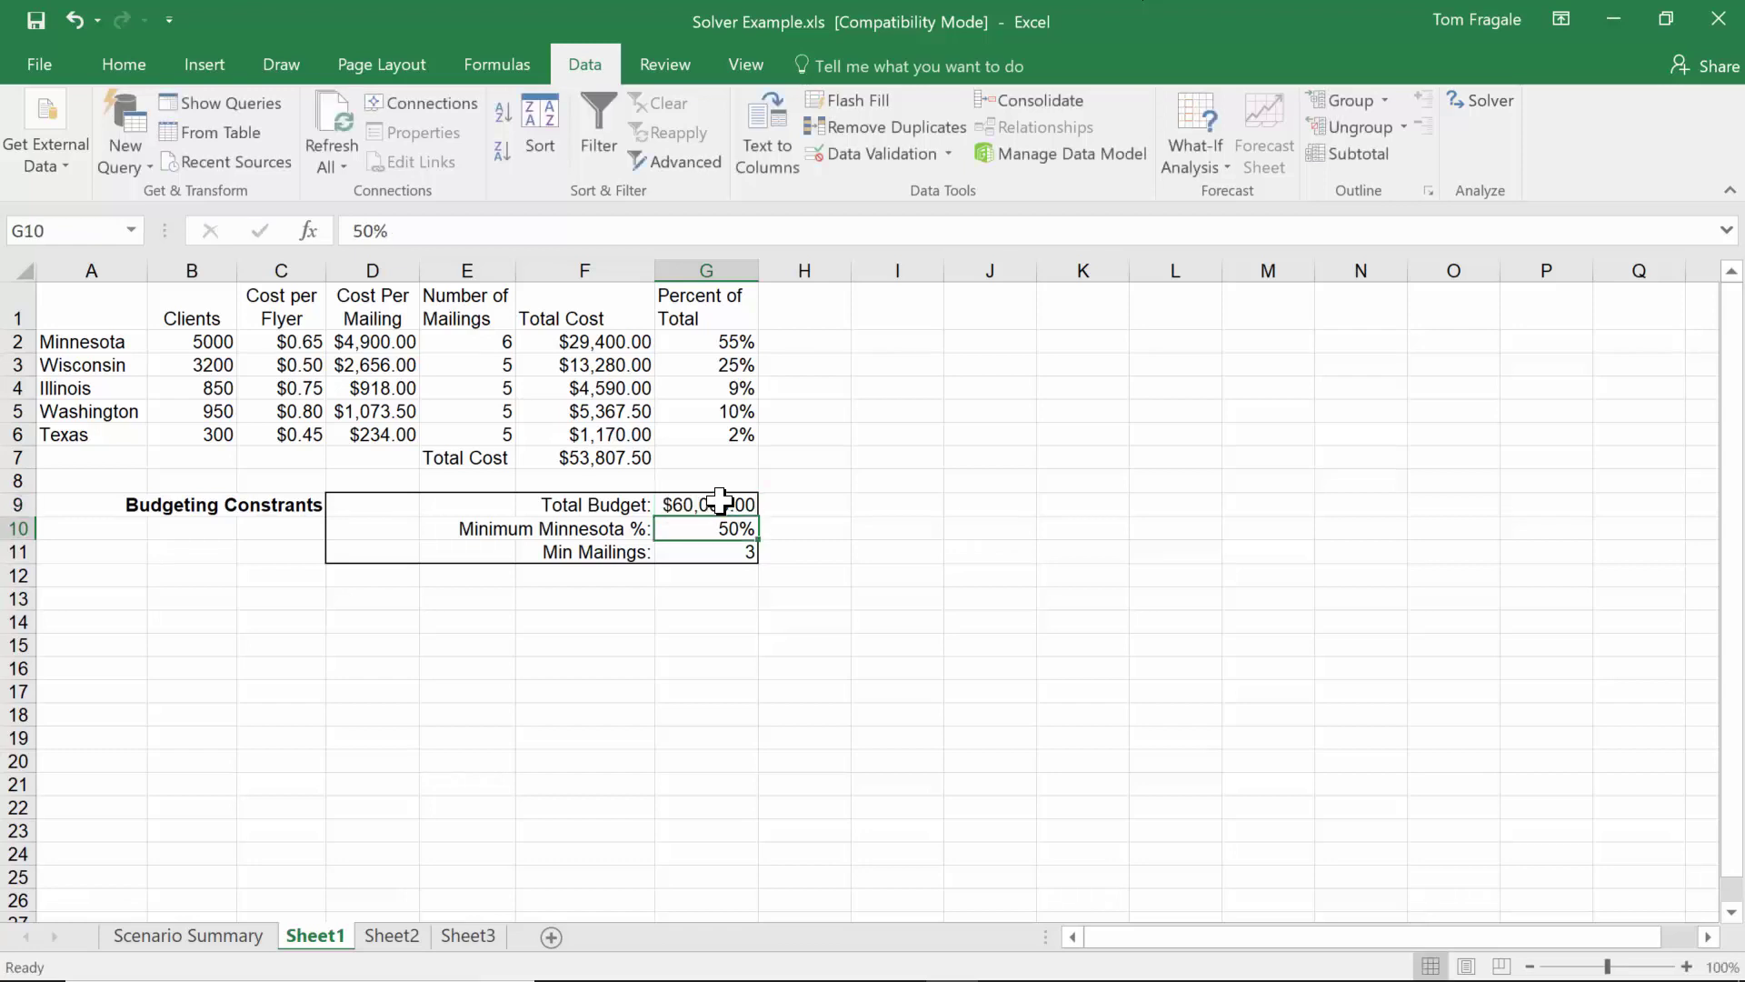
{"action": "left_click", "coordinate": [1480, 100]}
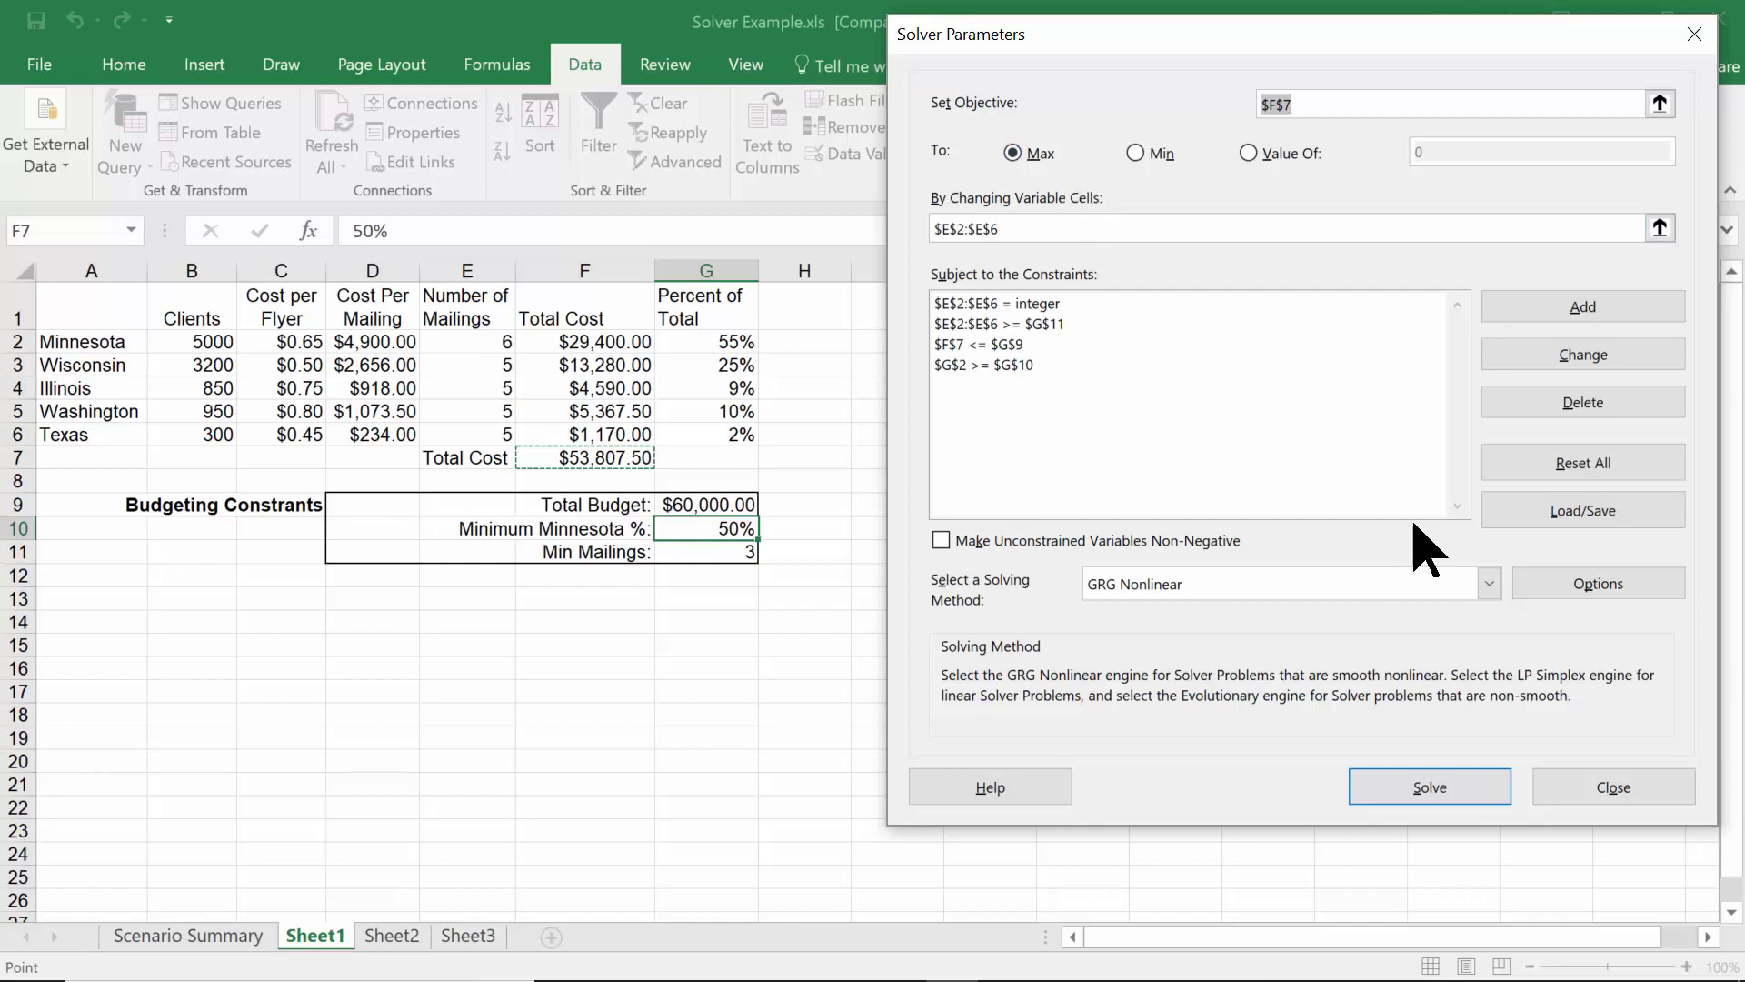
{"action": "left_click", "coordinate": [1429, 787]}
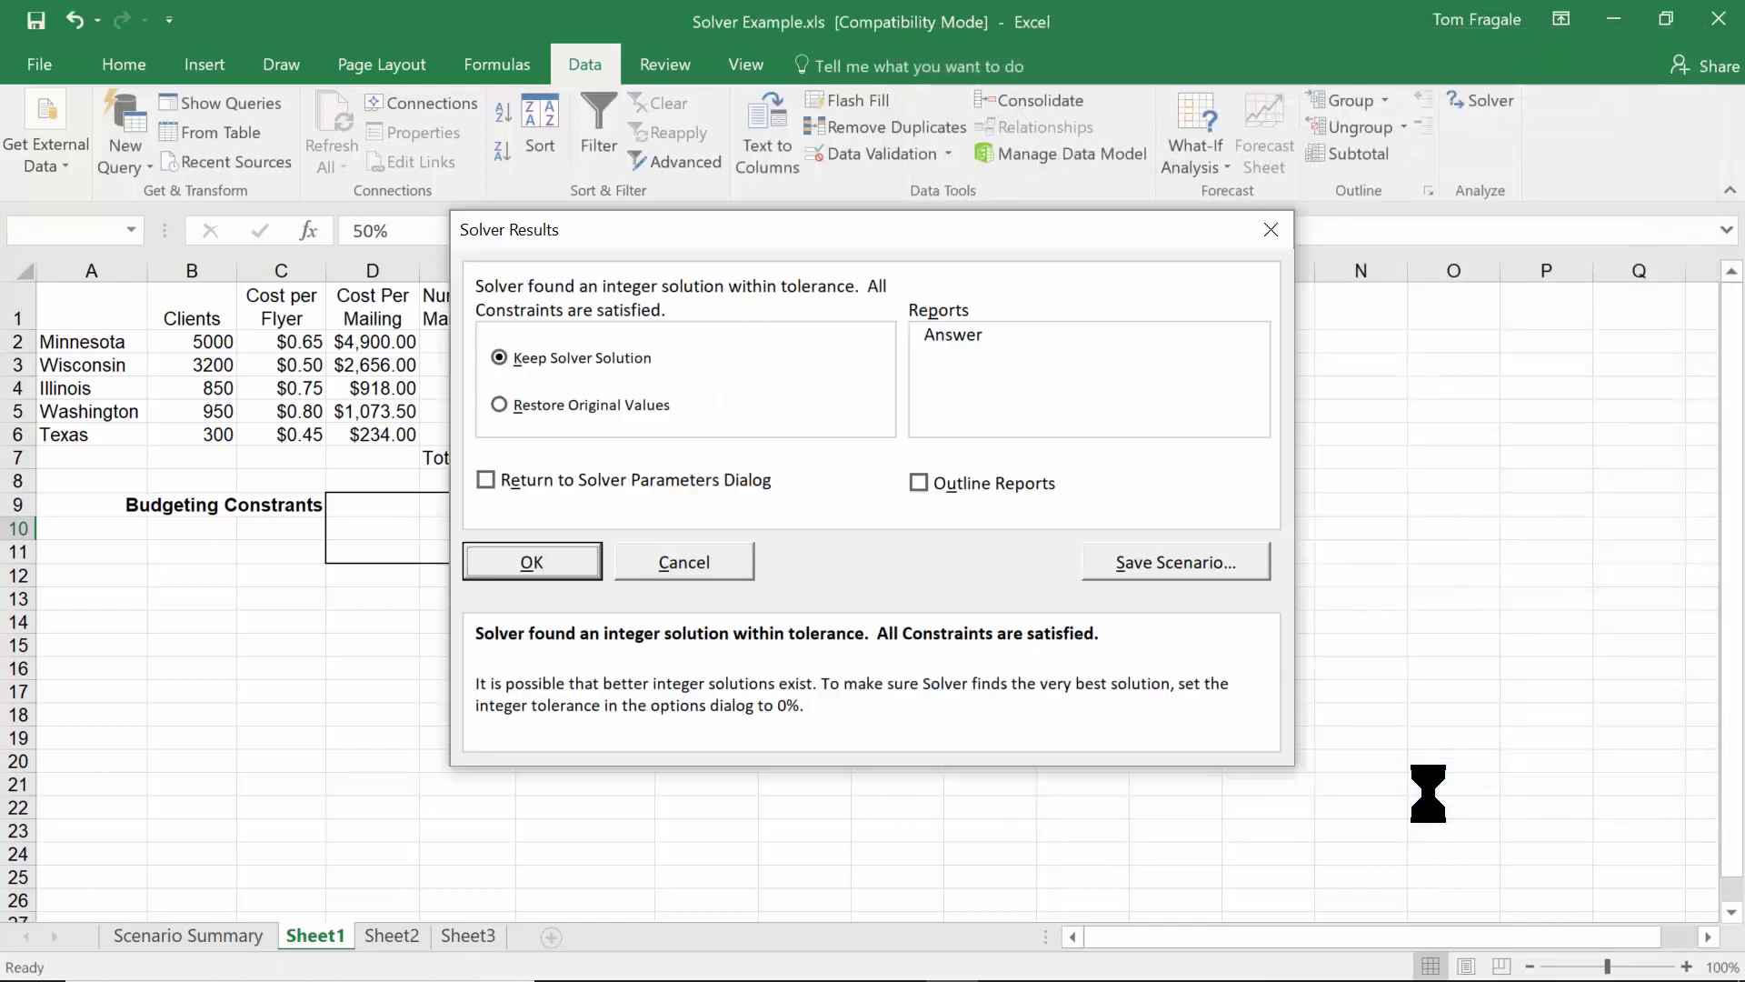
{"action": "left_click", "coordinate": [533, 556]}
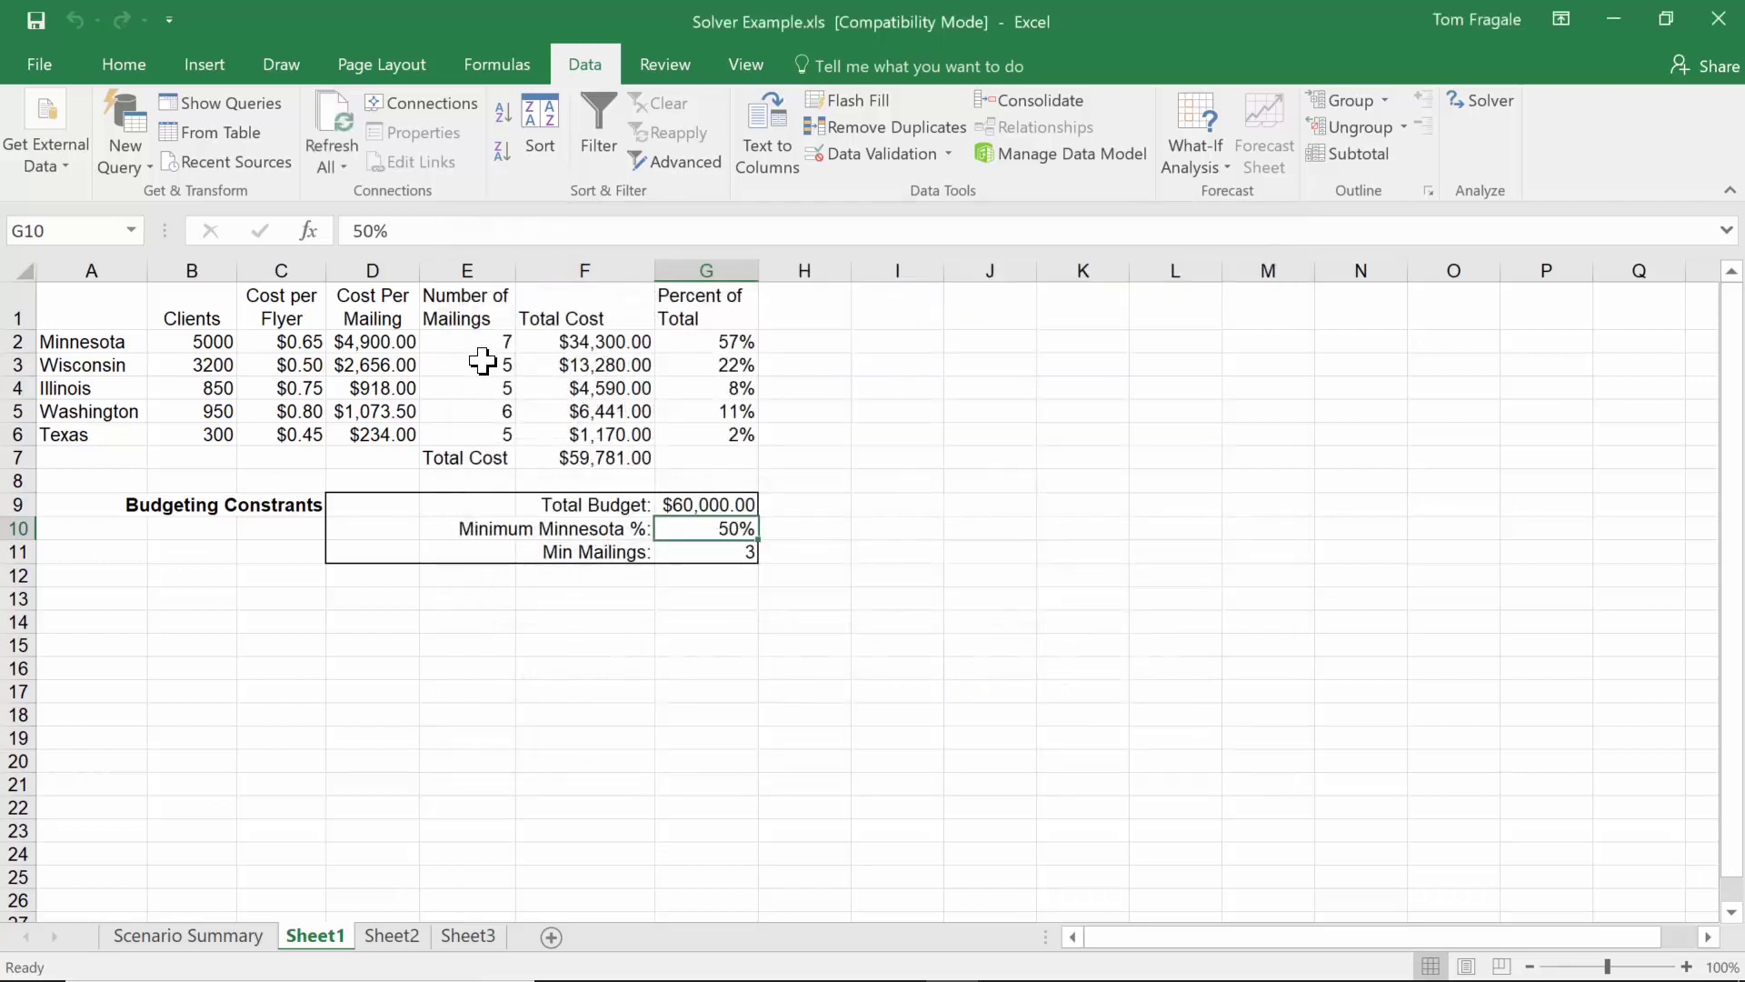
- Re-run Solver and save the $59,781.00 plan of 7, 5, 5, 6, 5 mailings as scenario max 60000
{"action": "left_click", "coordinate": [1477, 103]}
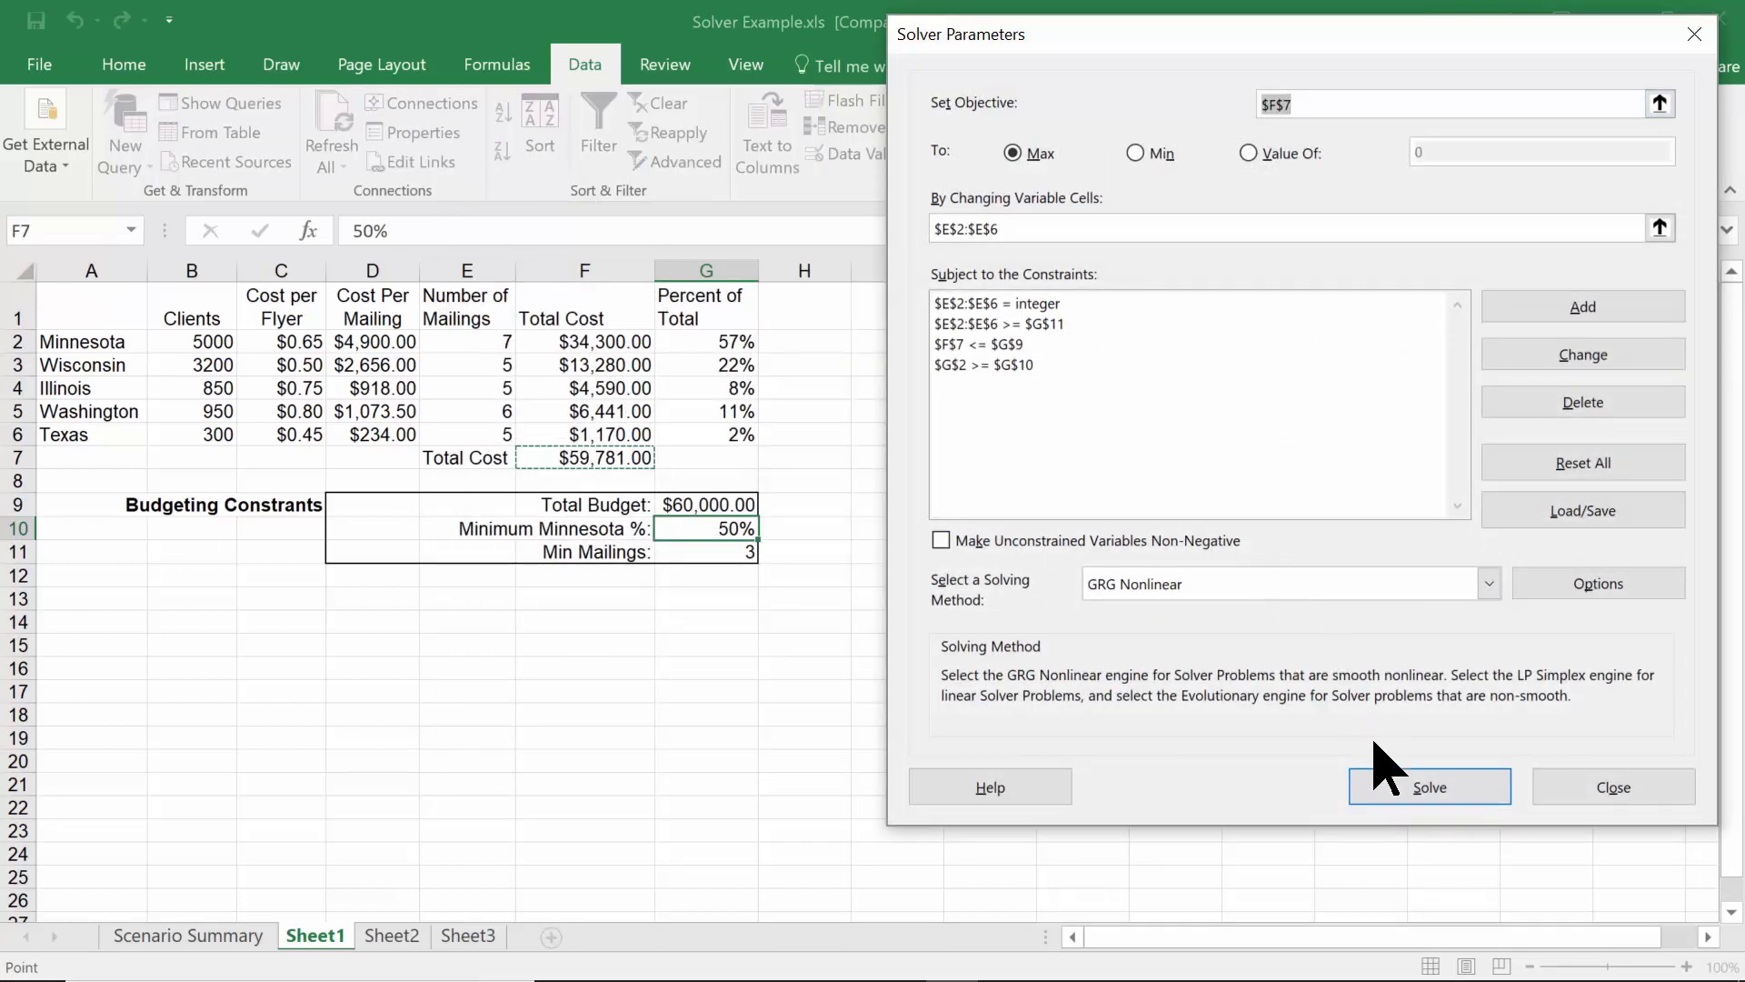
{"action": "left_click", "coordinate": [1414, 786]}
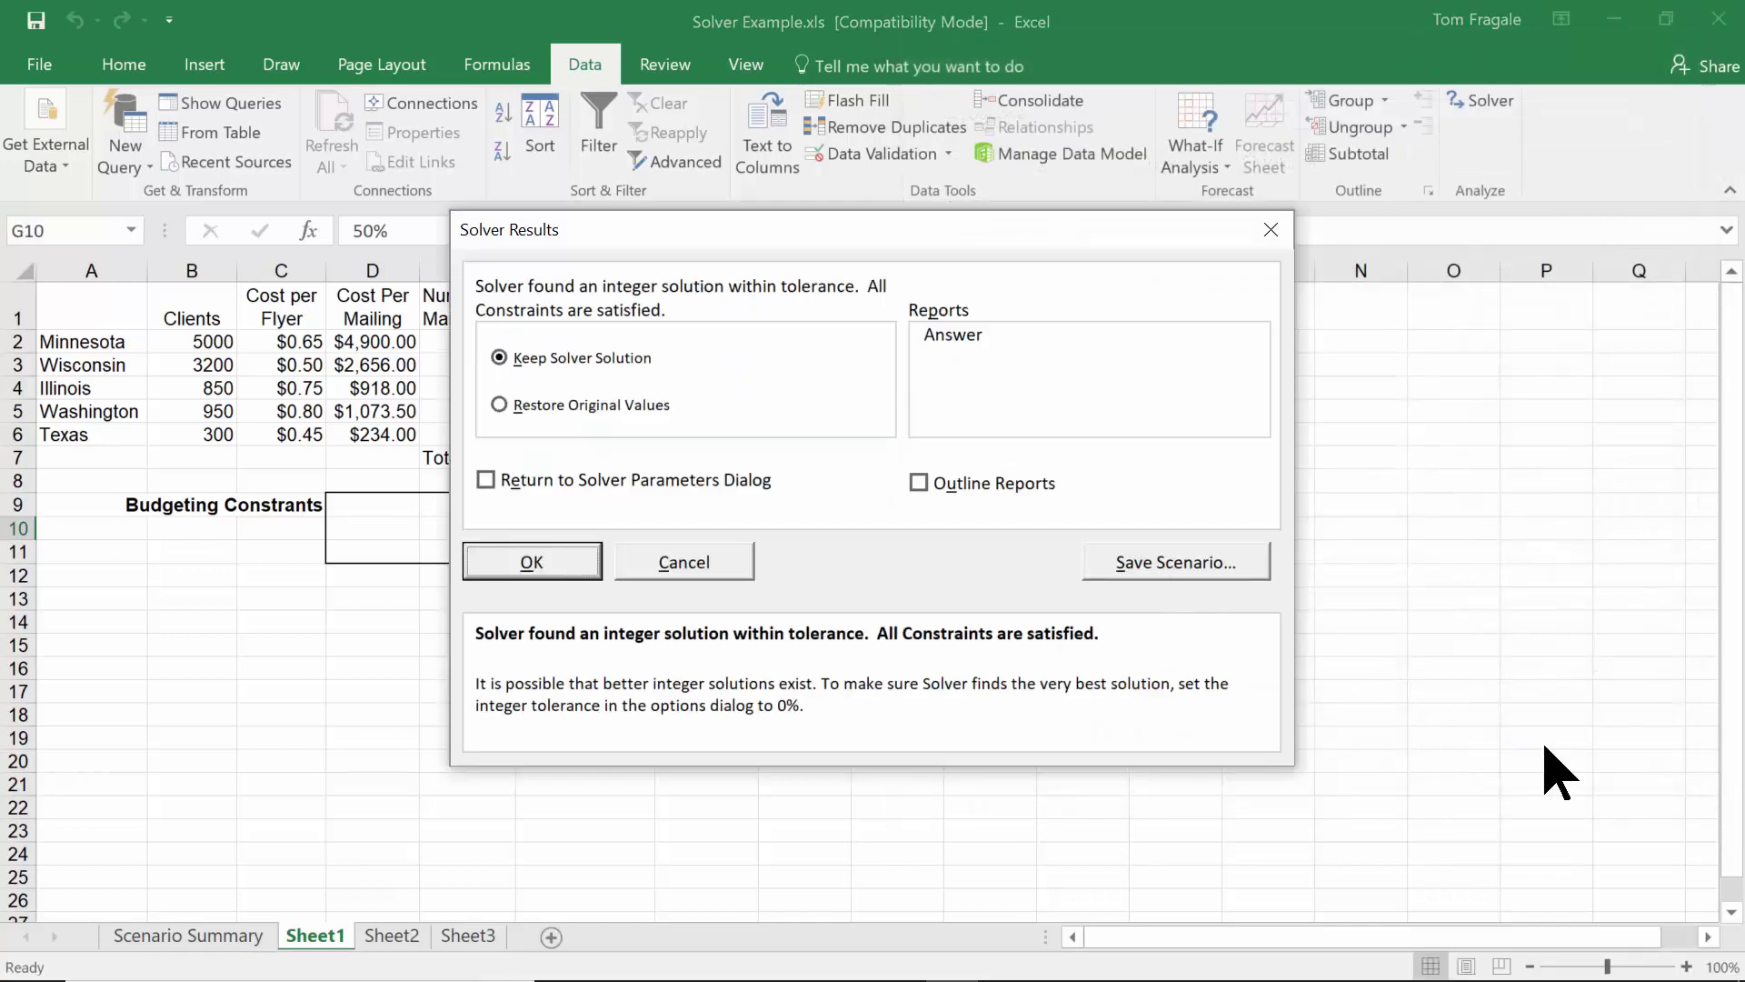
{"action": "left_click", "coordinate": [1137, 564]}
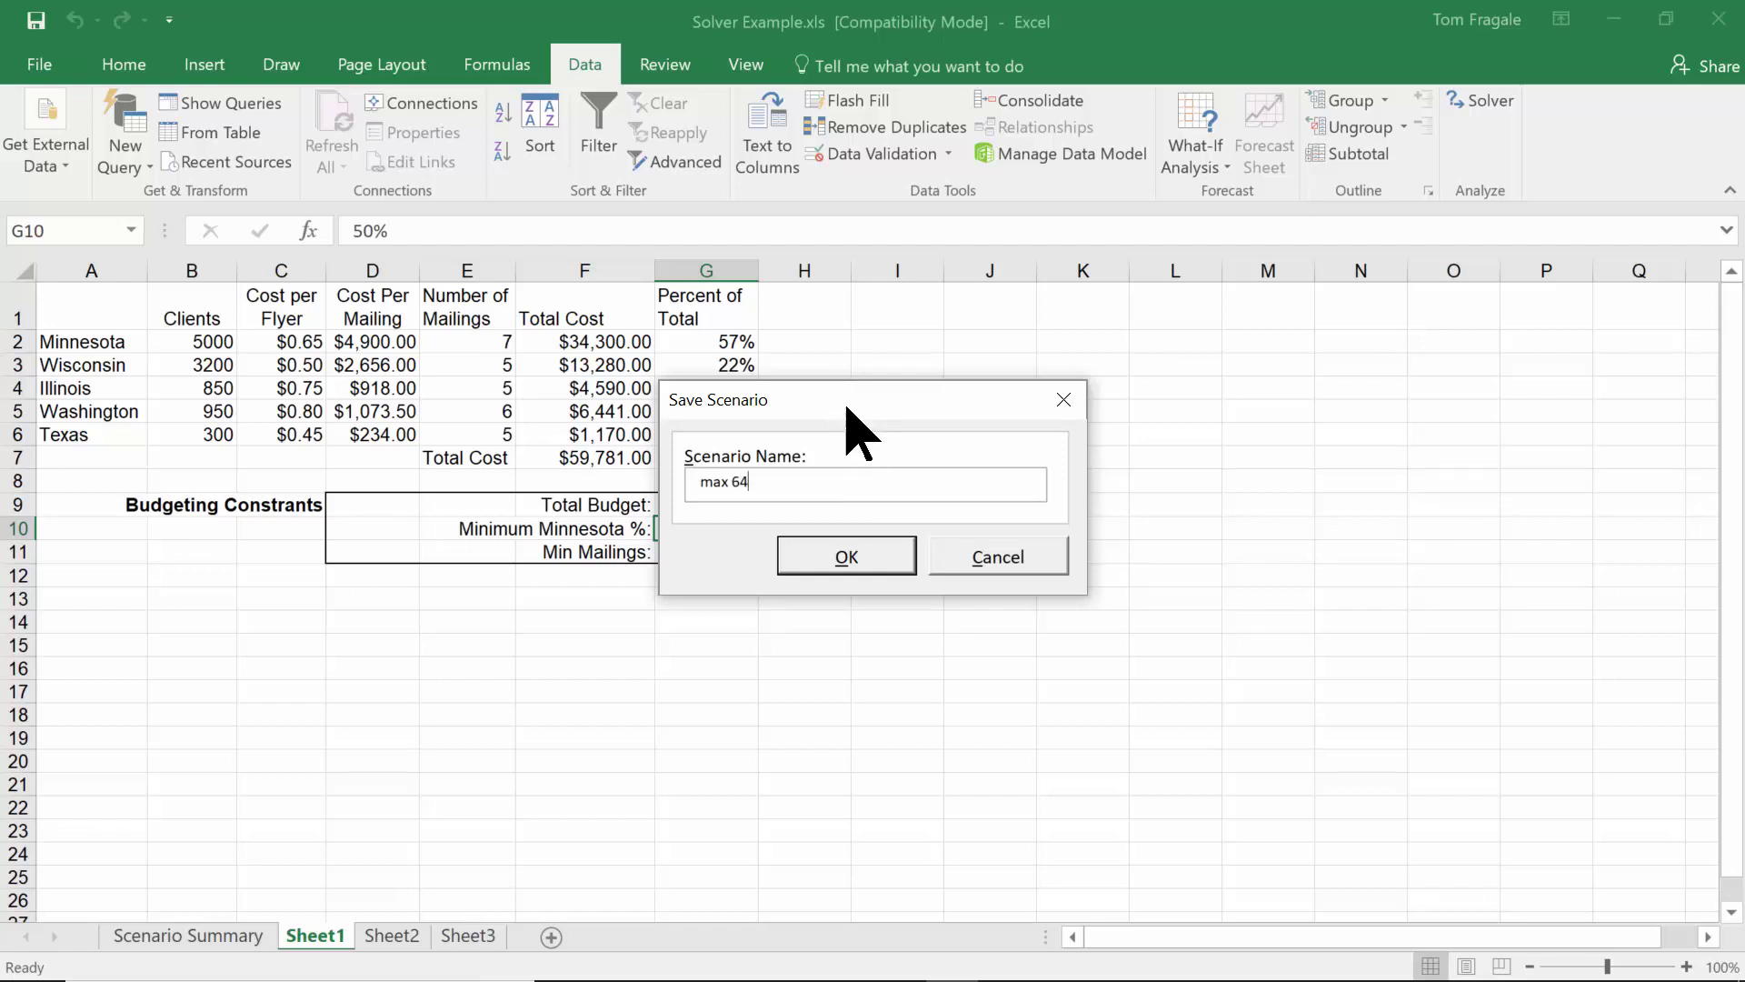
{"action": "left_click_drag", "start_coordinate": [837, 416], "coordinate": [993, 396]}
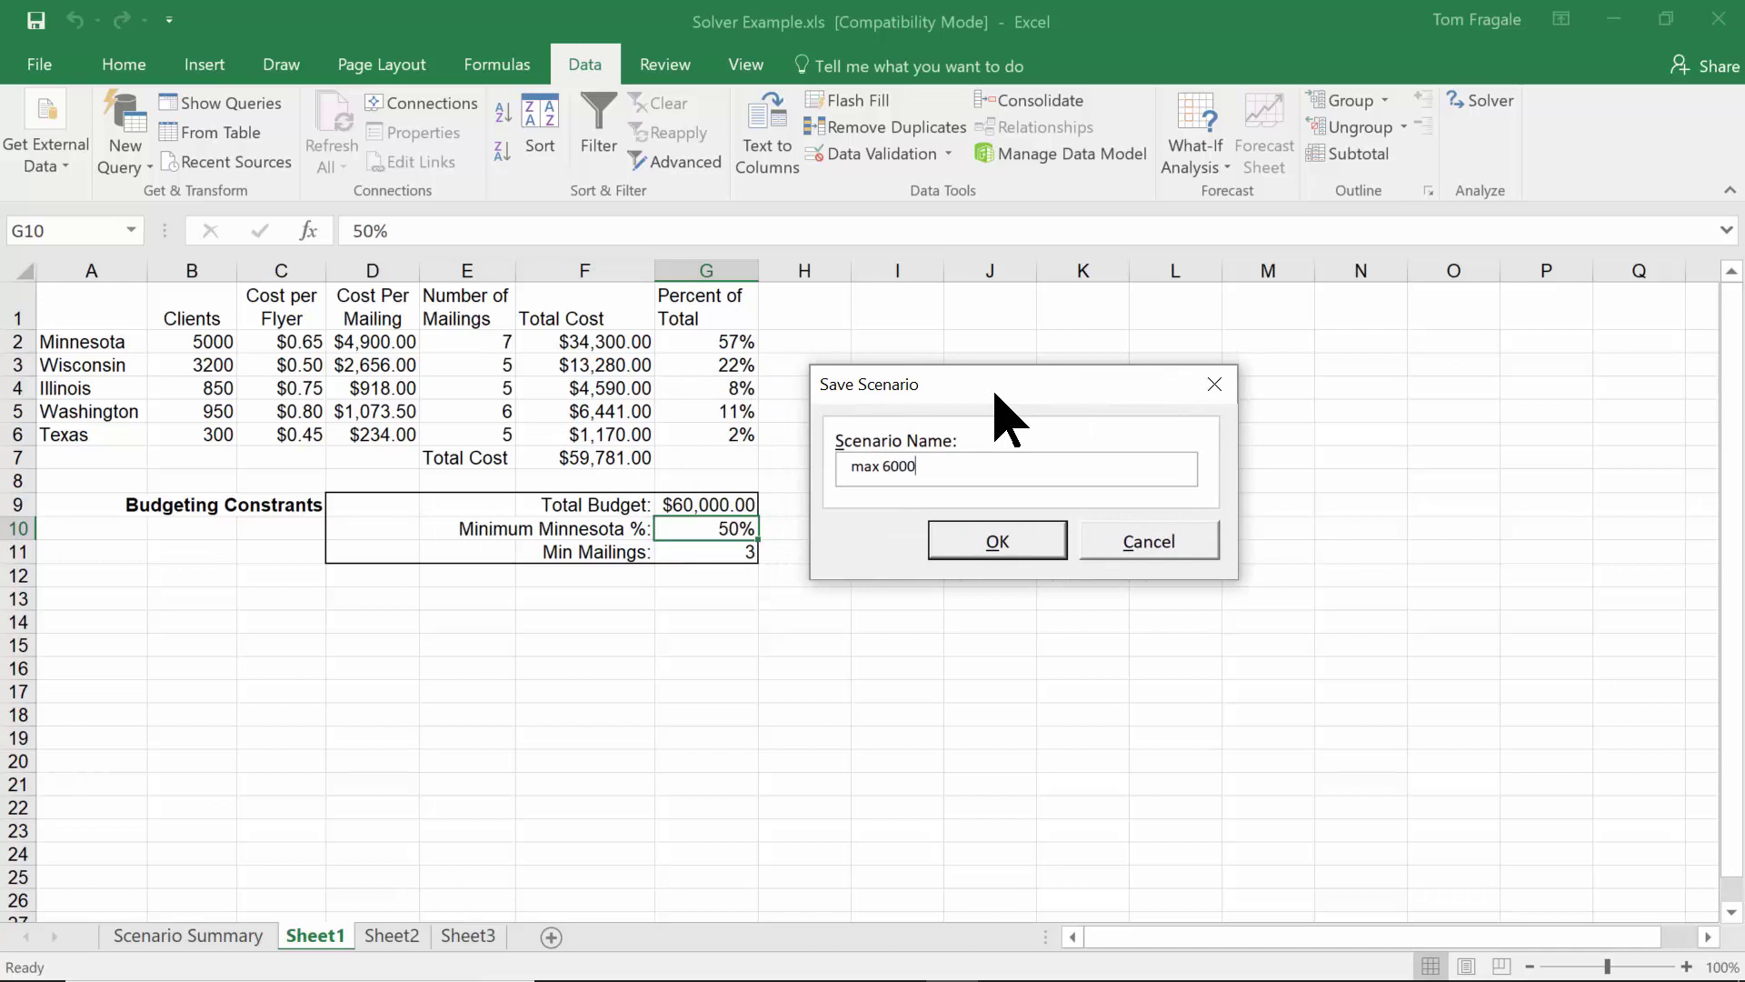
{"action": "left_click", "coordinate": [950, 543]}
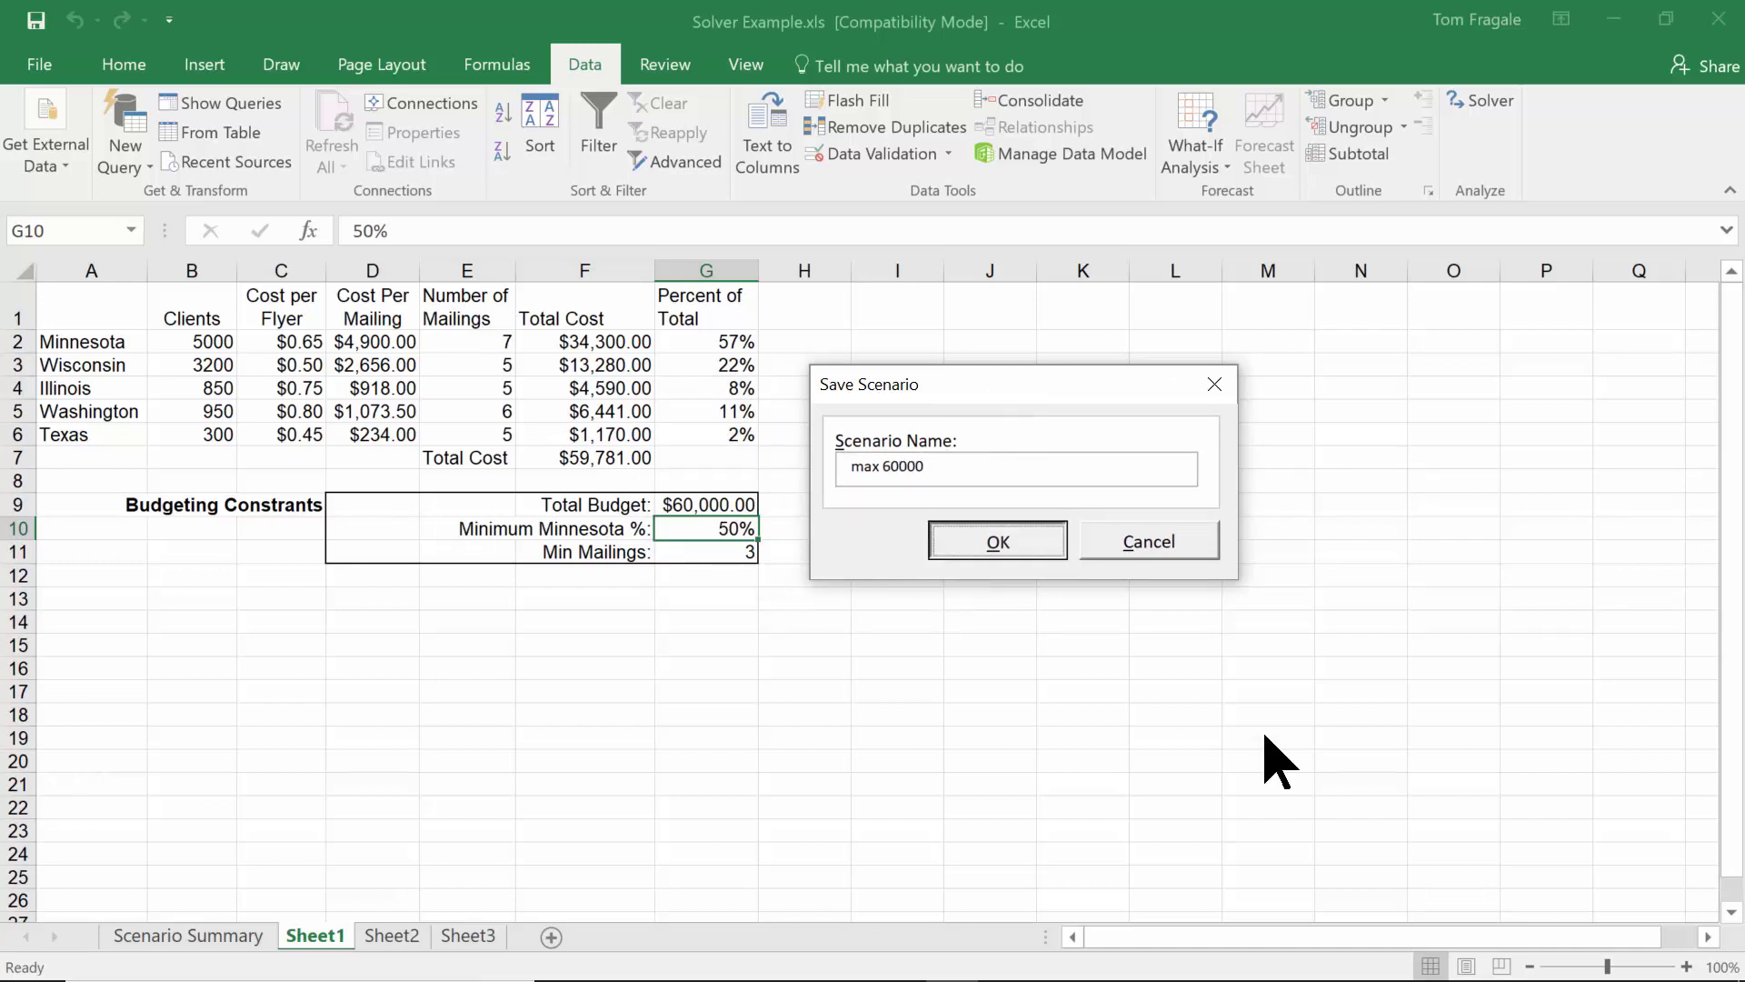
{"action": "left_click", "coordinate": [550, 568]}
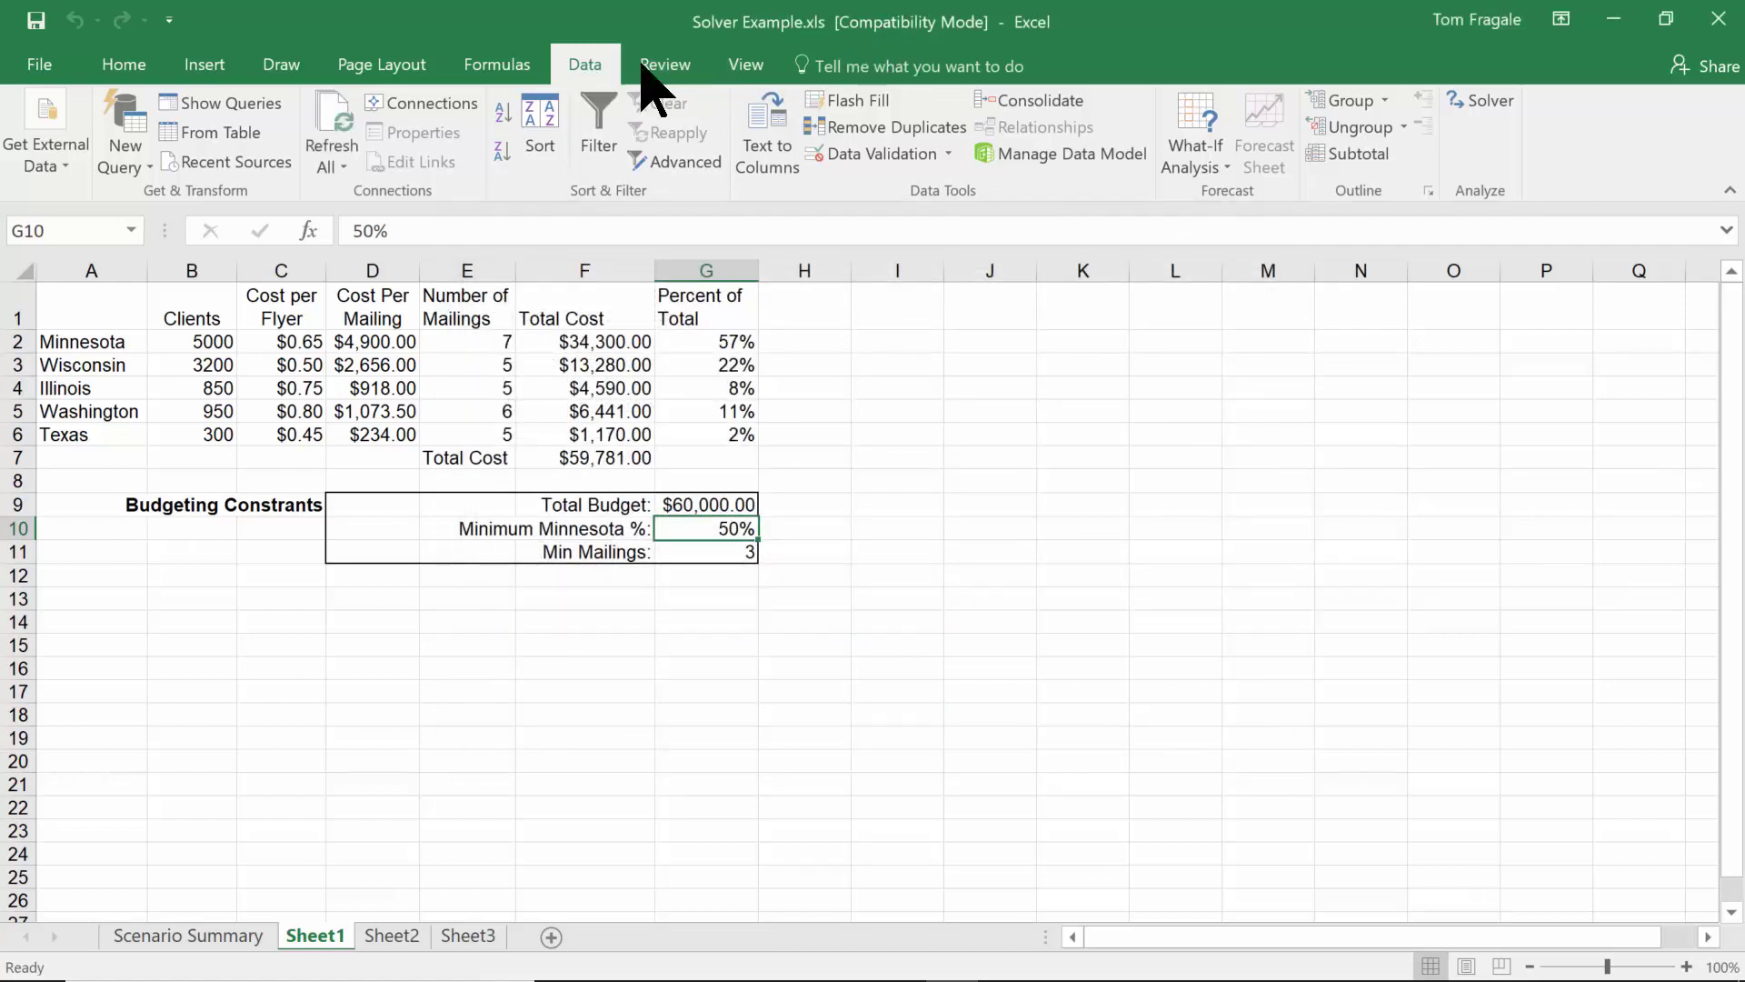
{"action": "left_click", "coordinate": [1196, 166]}
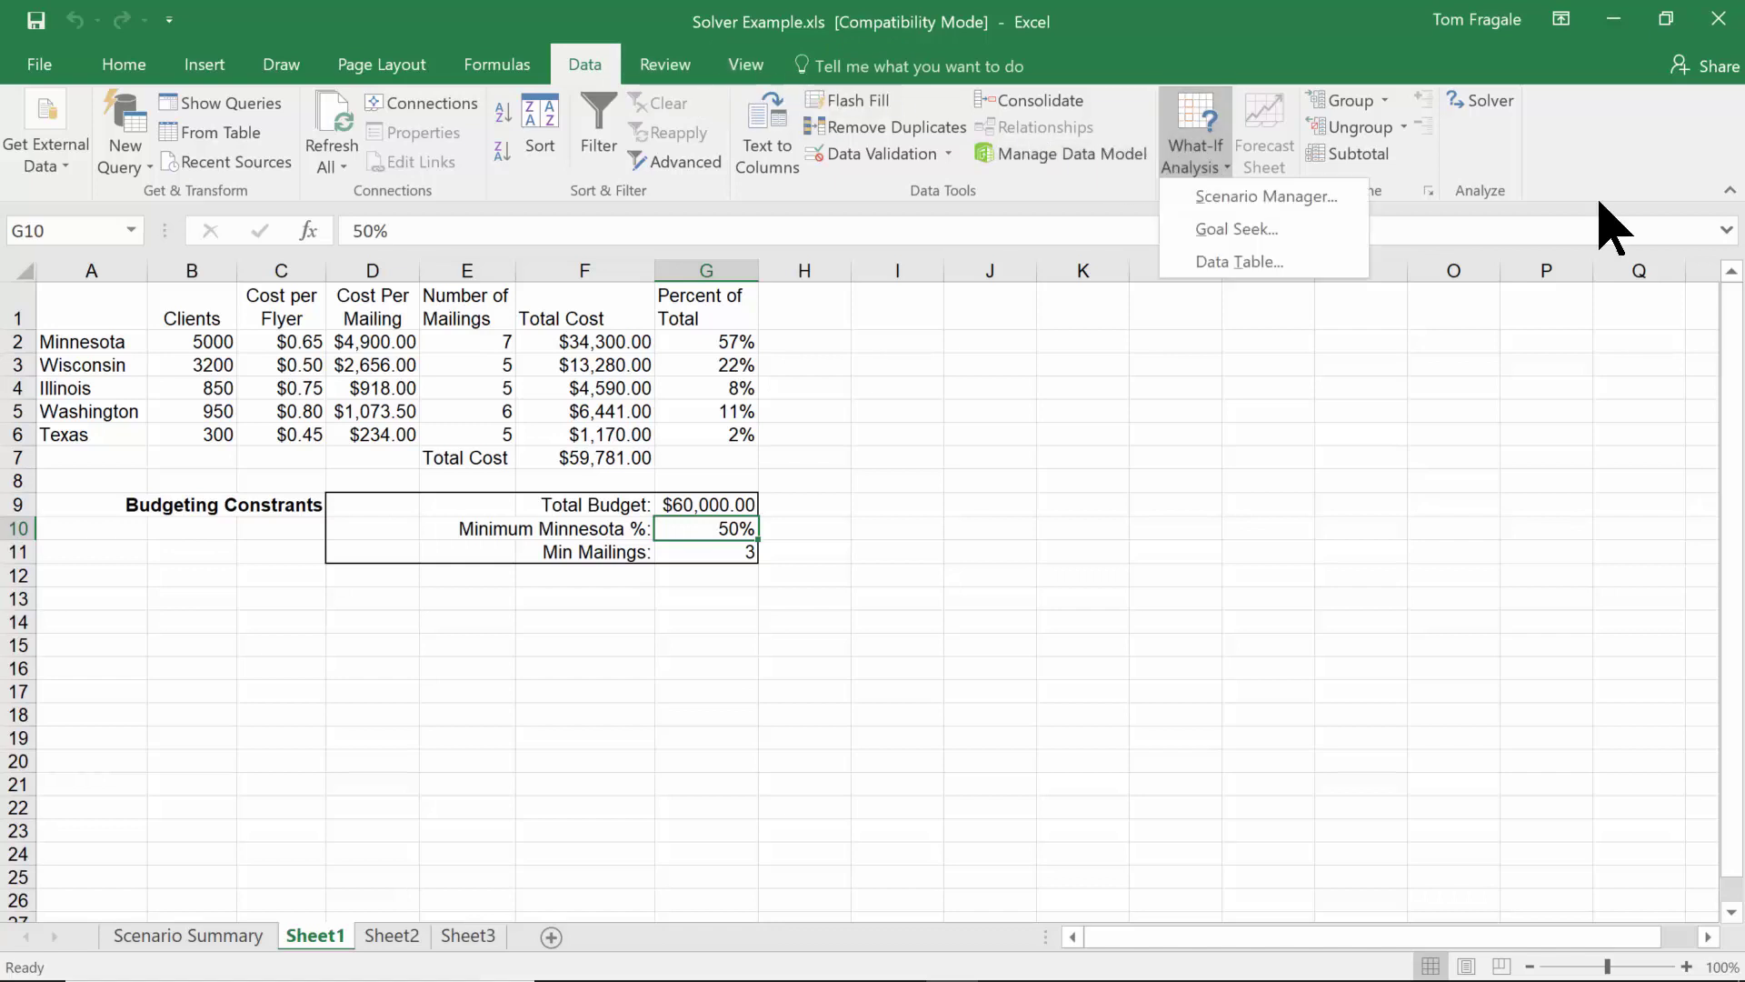
{"action": "left_click", "coordinate": [1239, 197]}
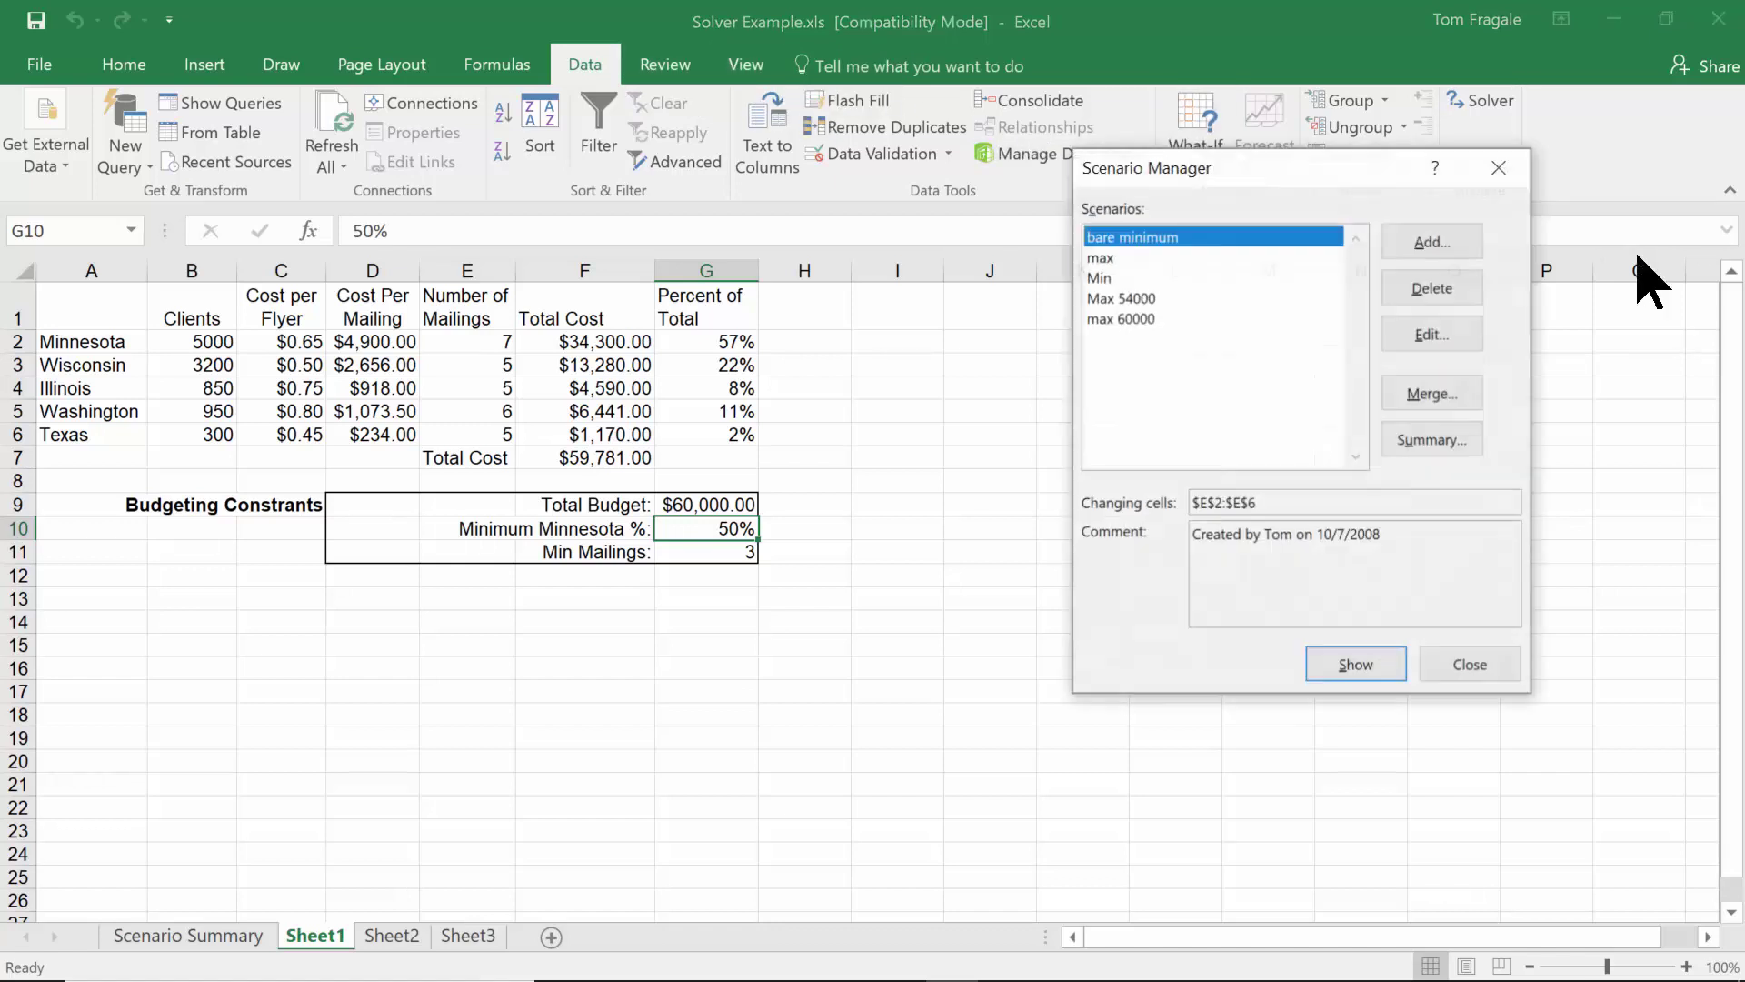
{"action": "left_click_drag", "start_coordinate": [1122, 173], "coordinate": [937, 311]}
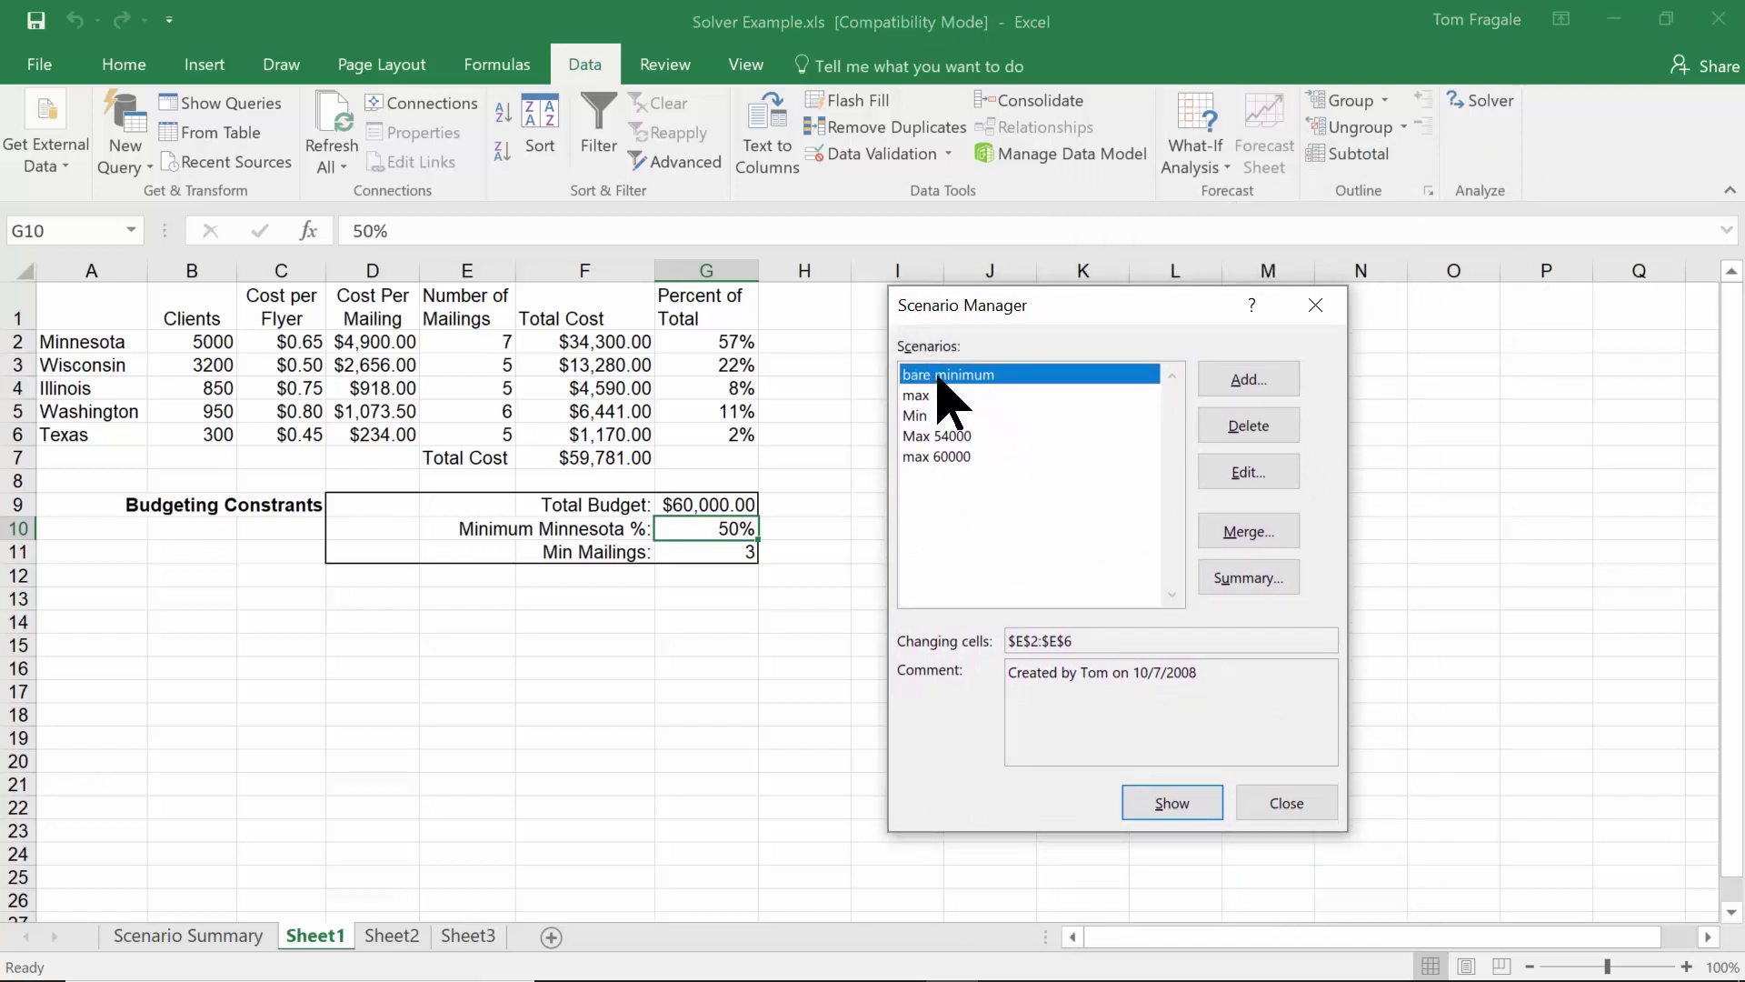
{"action": "left_click", "coordinate": [1169, 809]}
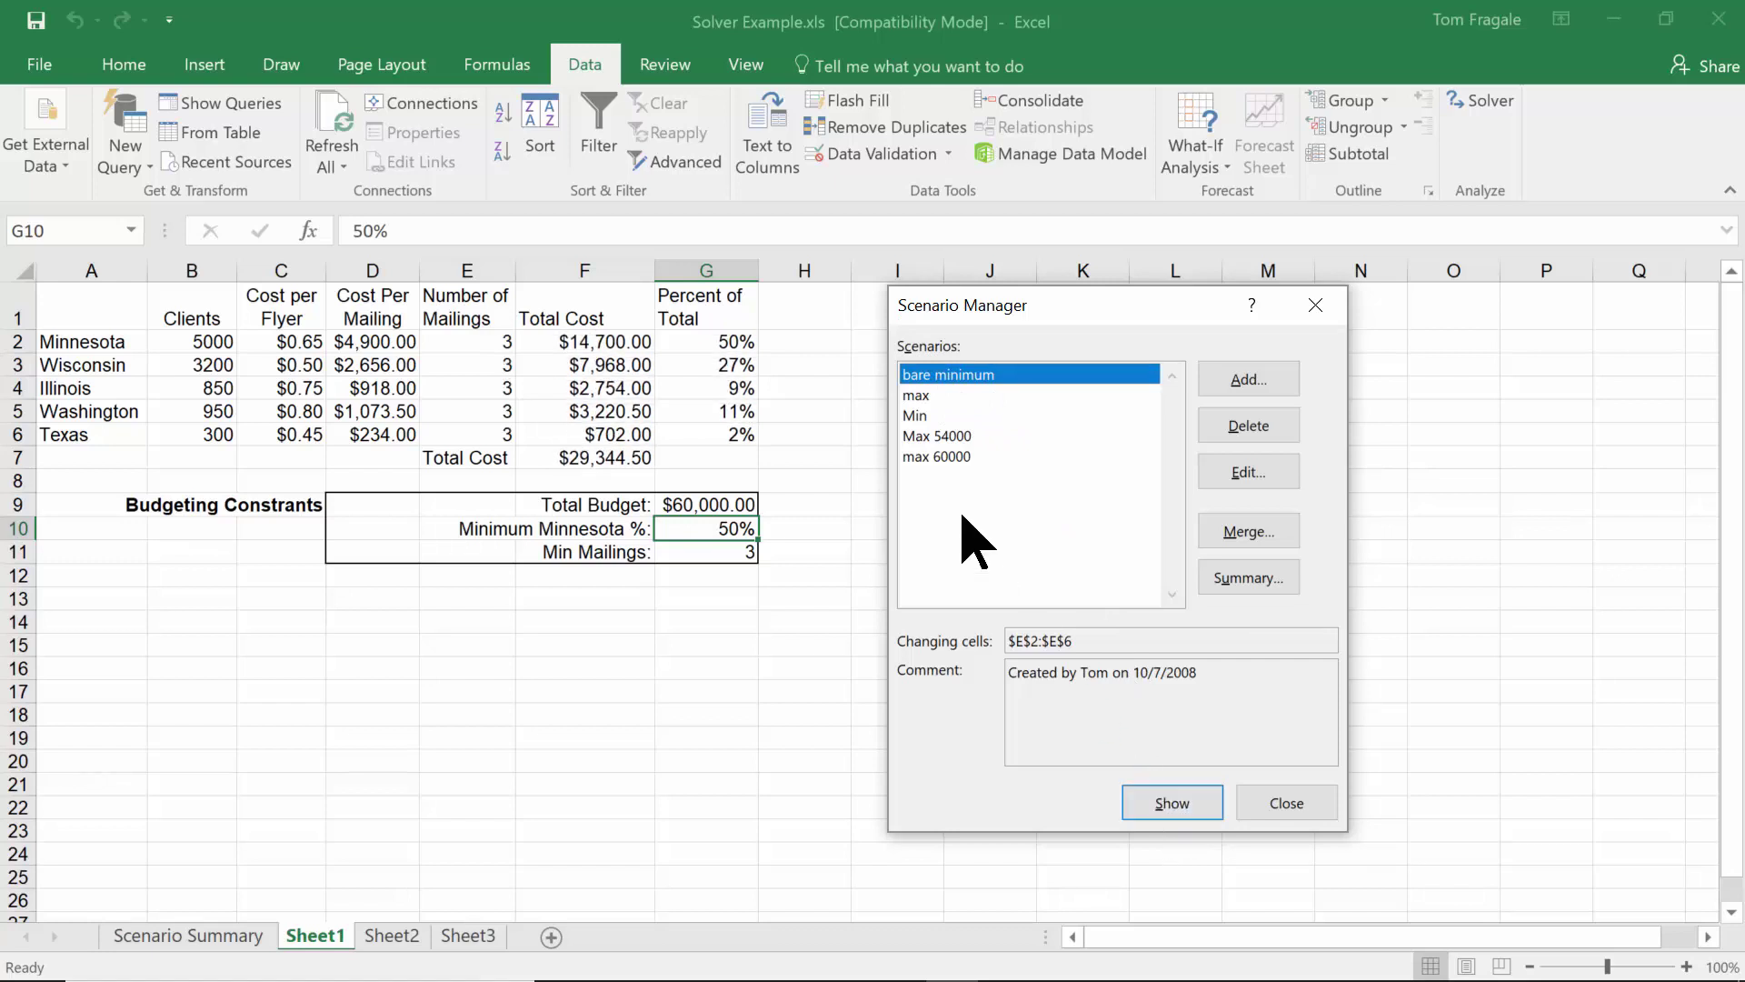
{"action": "left_click", "coordinate": [940, 396]}
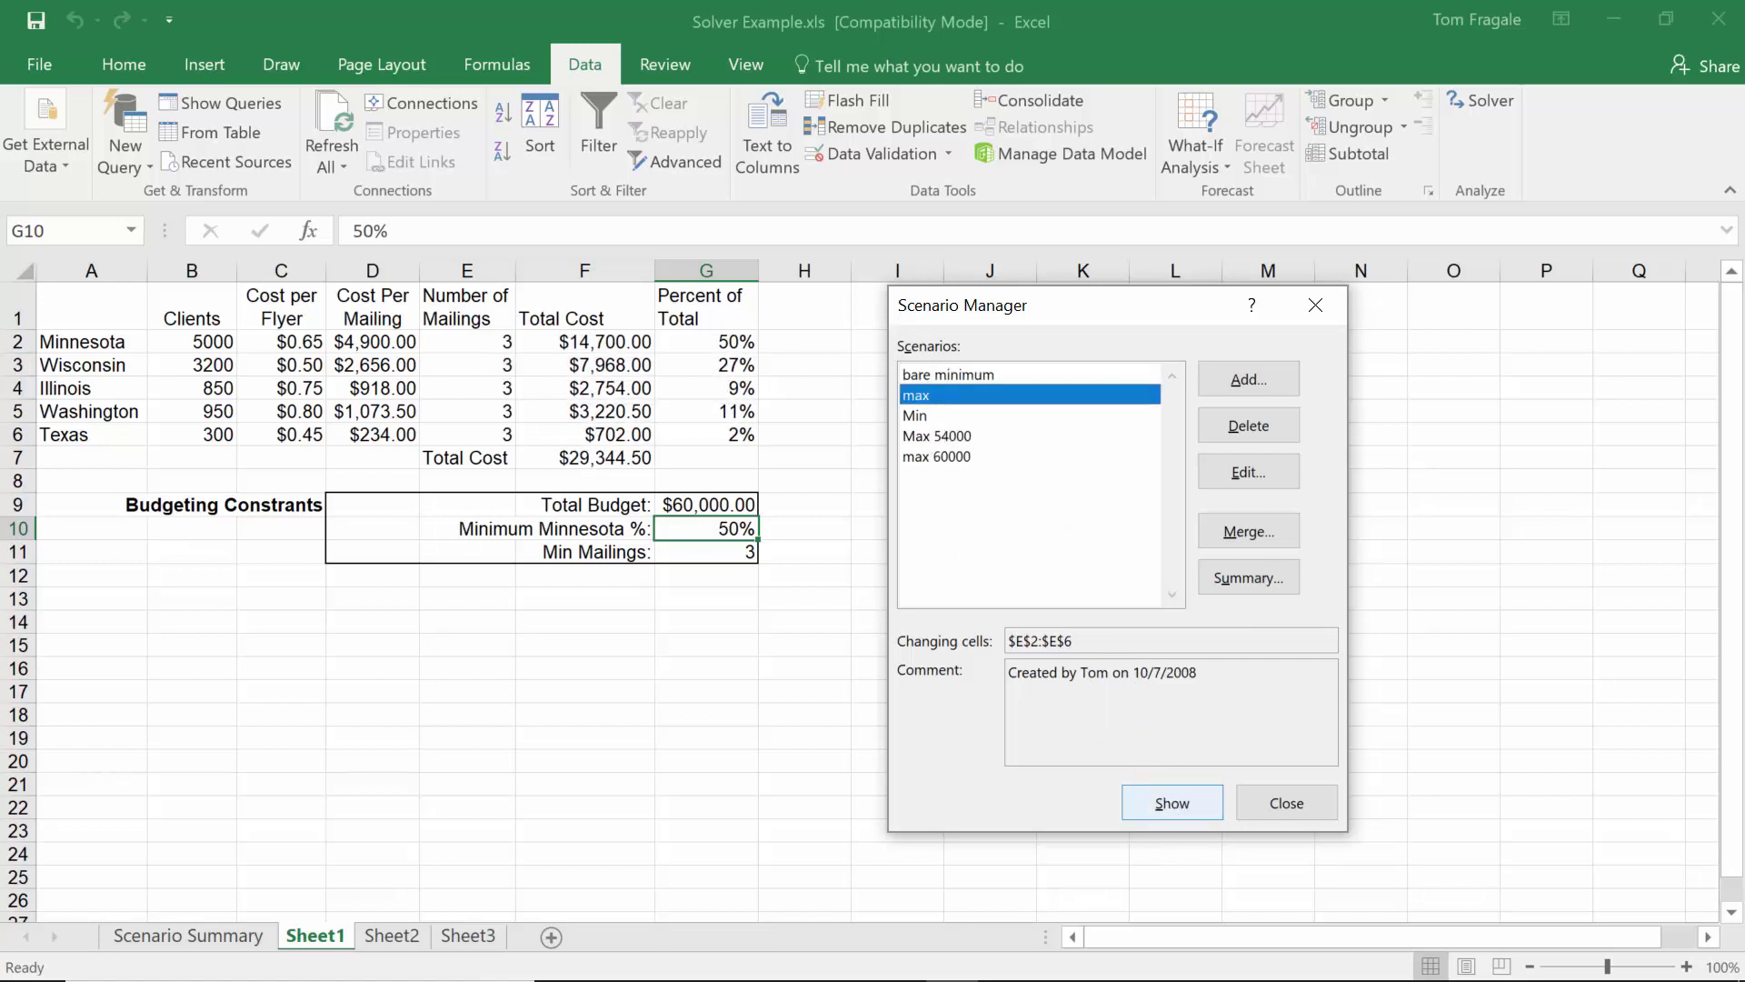
{"action": "left_click", "coordinate": [1172, 807]}
{"action": "left_click", "coordinate": [938, 417]}
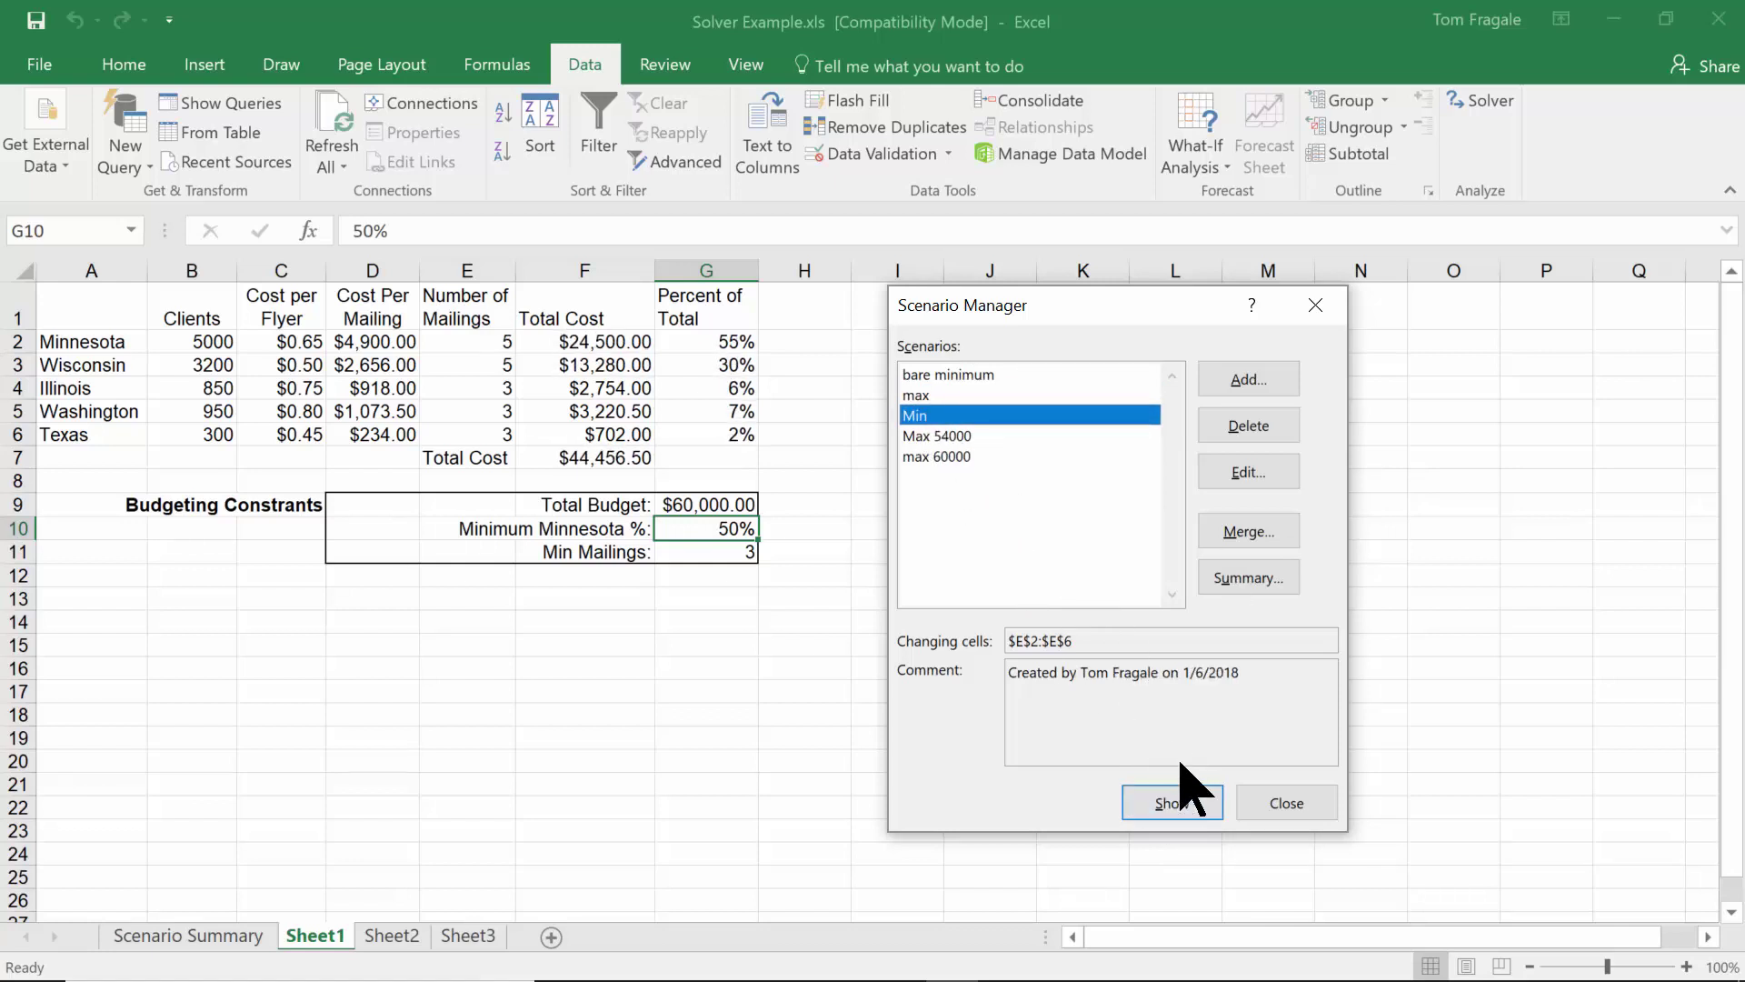
{"action": "left_click", "coordinate": [1184, 807]}
{"action": "left_click", "coordinate": [938, 436]}
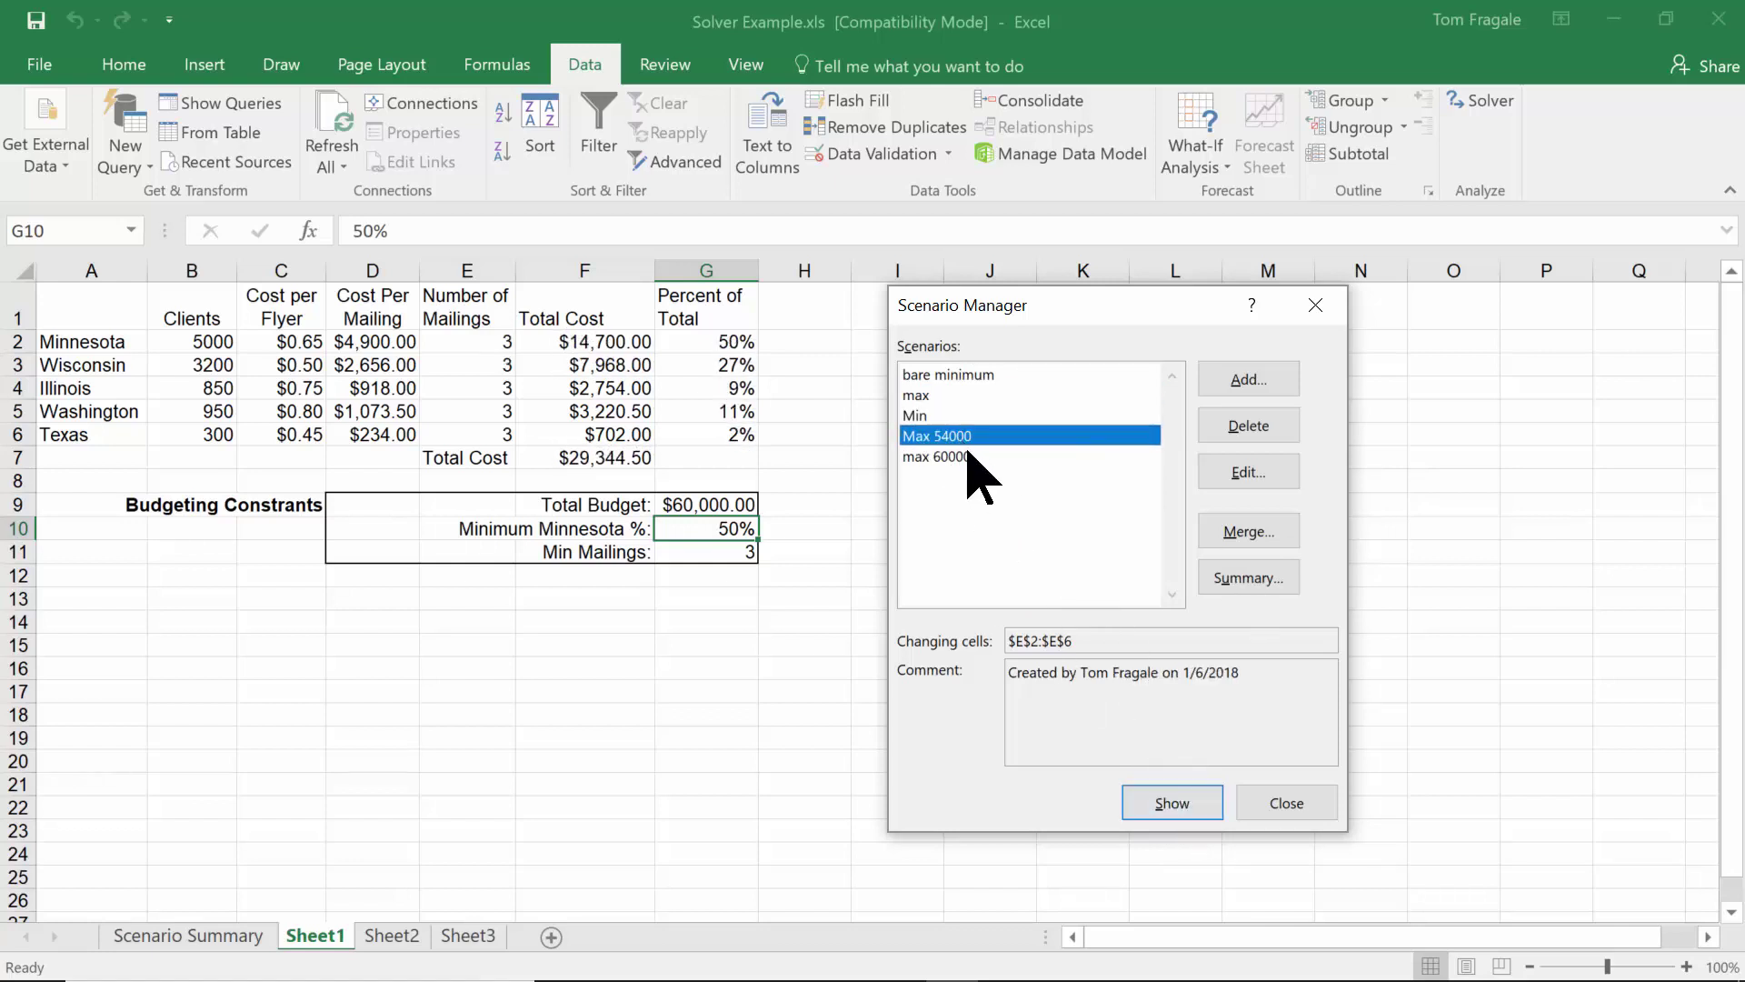
{"action": "left_click", "coordinate": [1168, 804]}
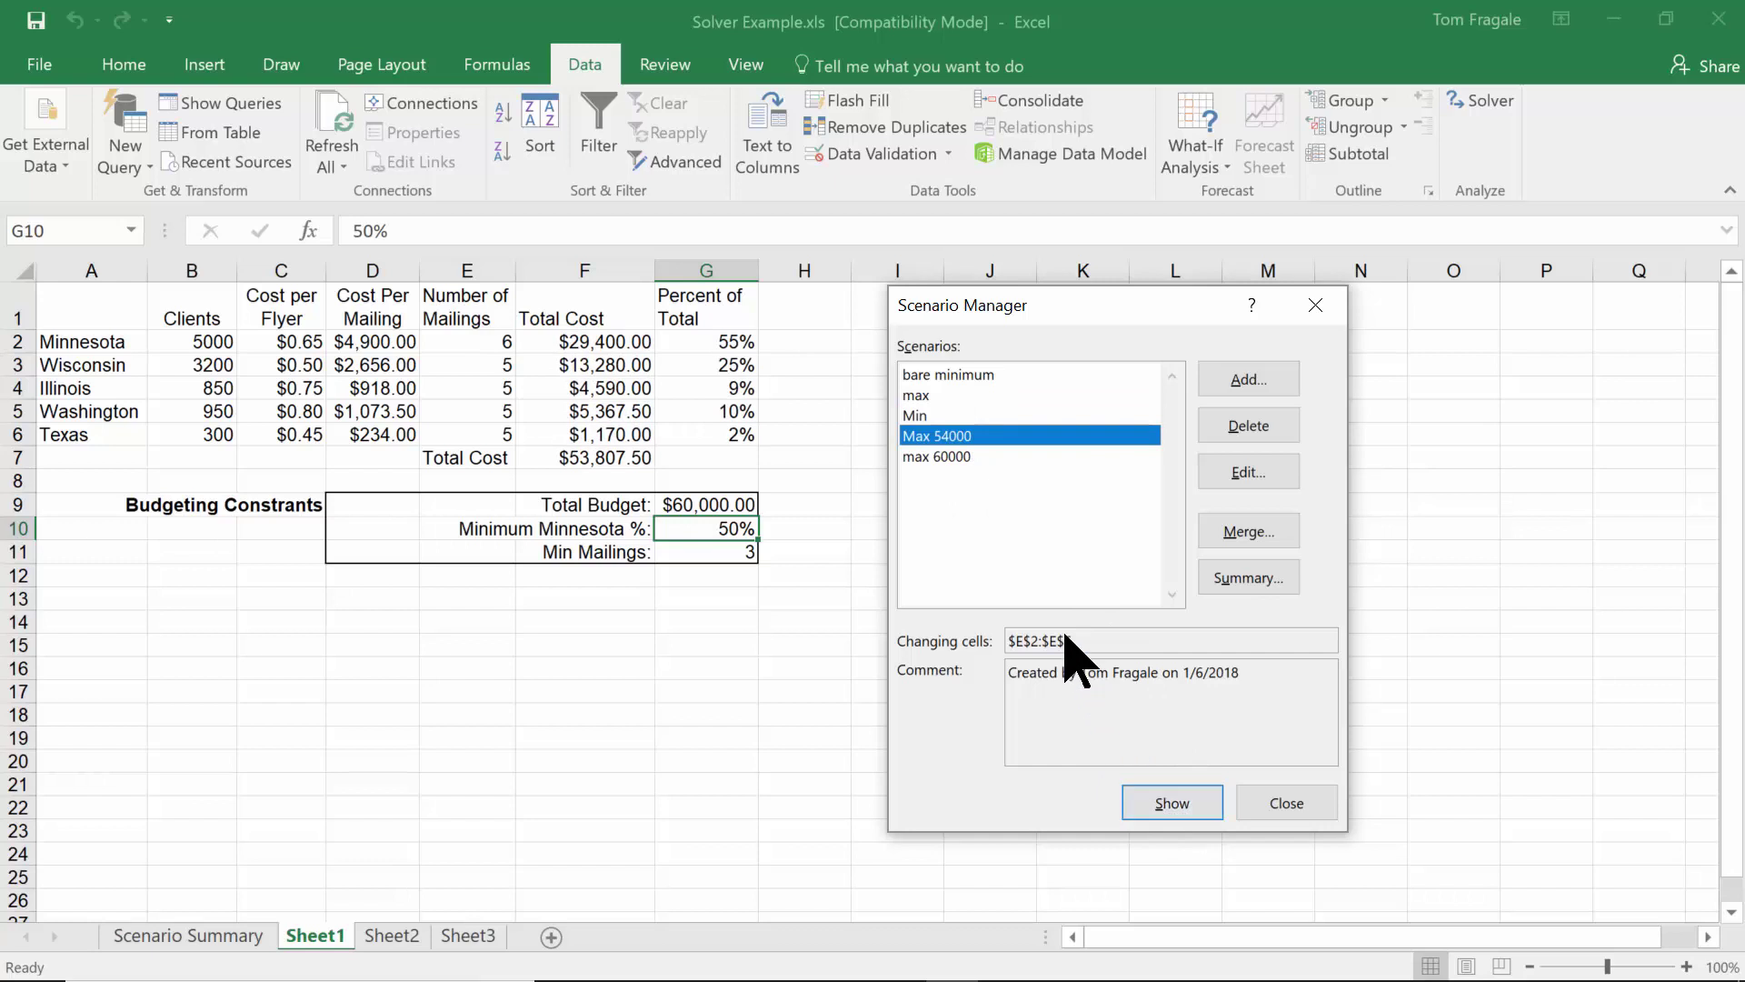
{"action": "left_click", "coordinate": [929, 456]}
{"action": "left_click", "coordinate": [1173, 804]}
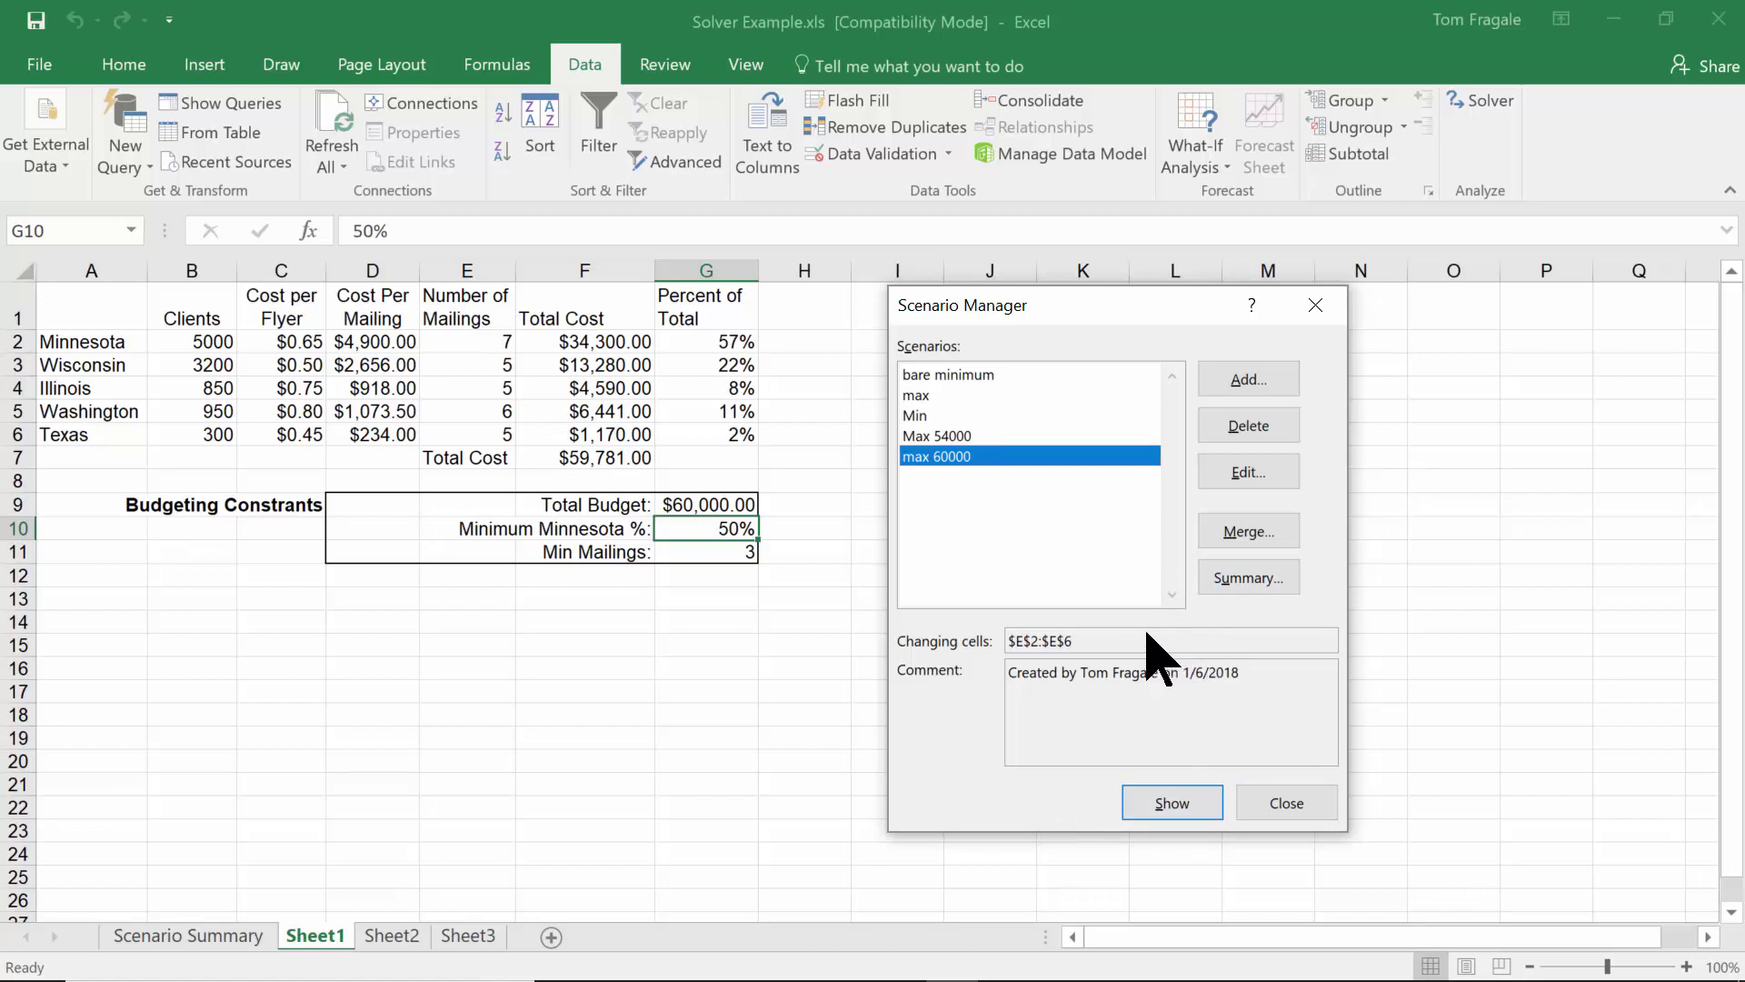
{"action": "left_click", "coordinate": [942, 415]}
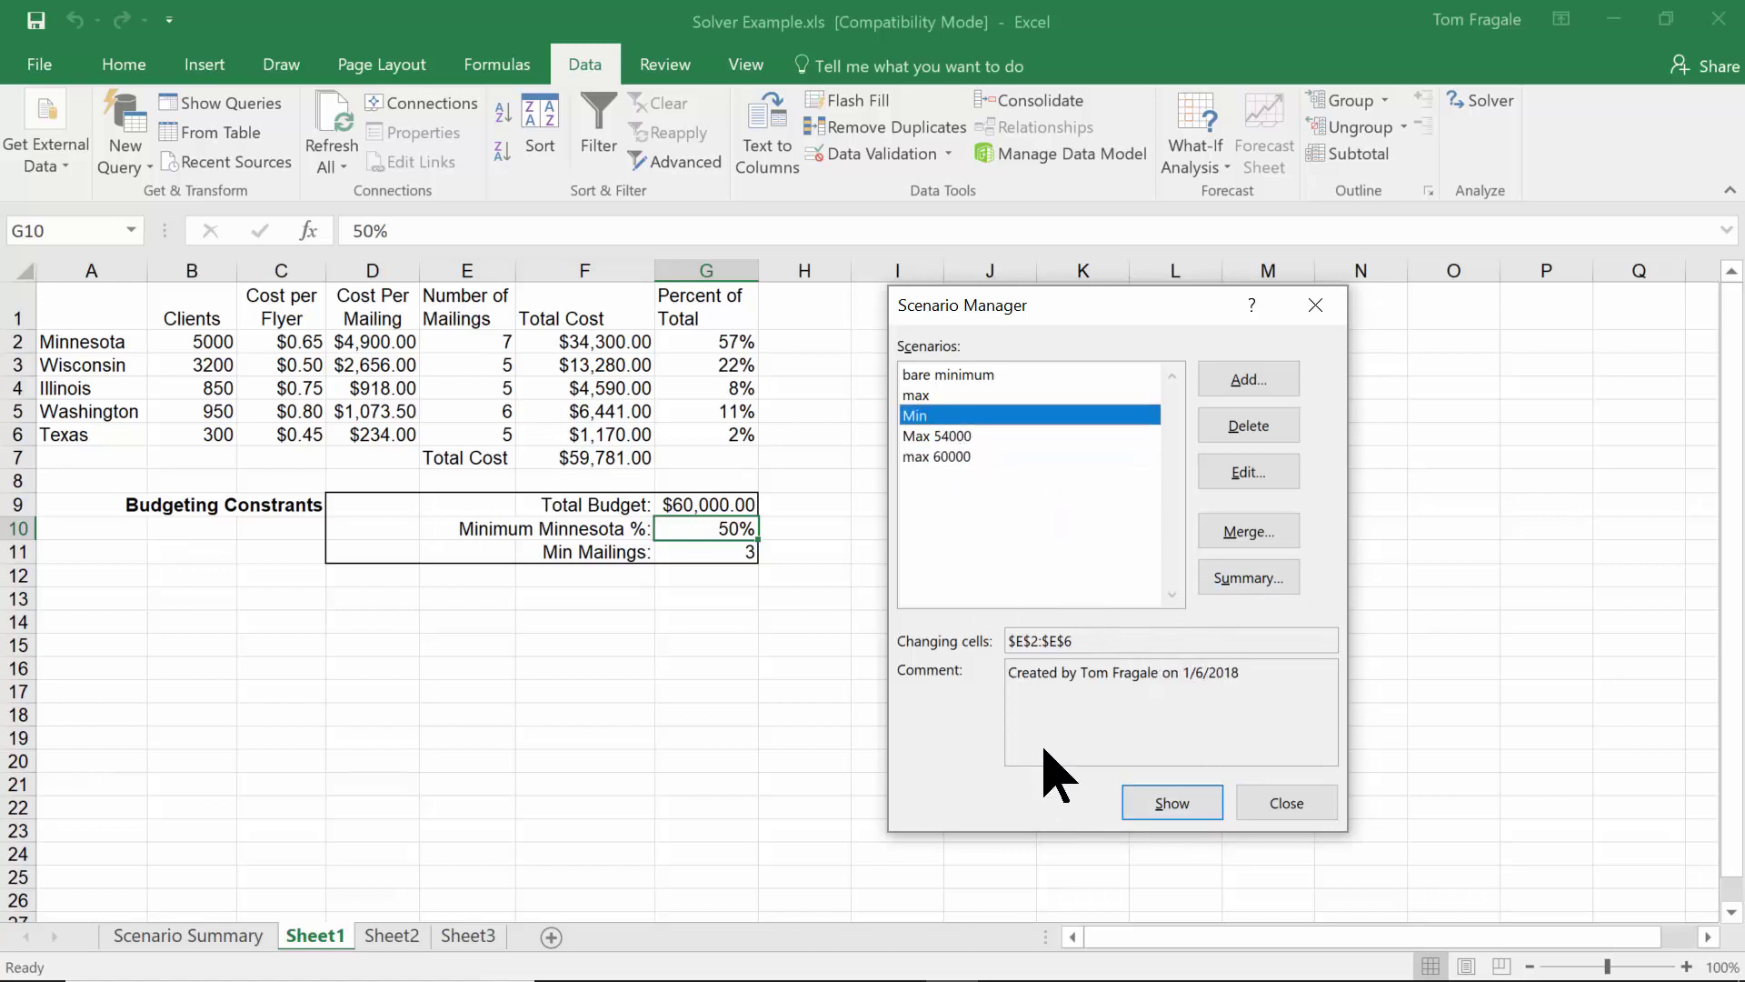
{"action": "left_click", "coordinate": [1150, 814]}
{"action": "left_click", "coordinate": [974, 435]}
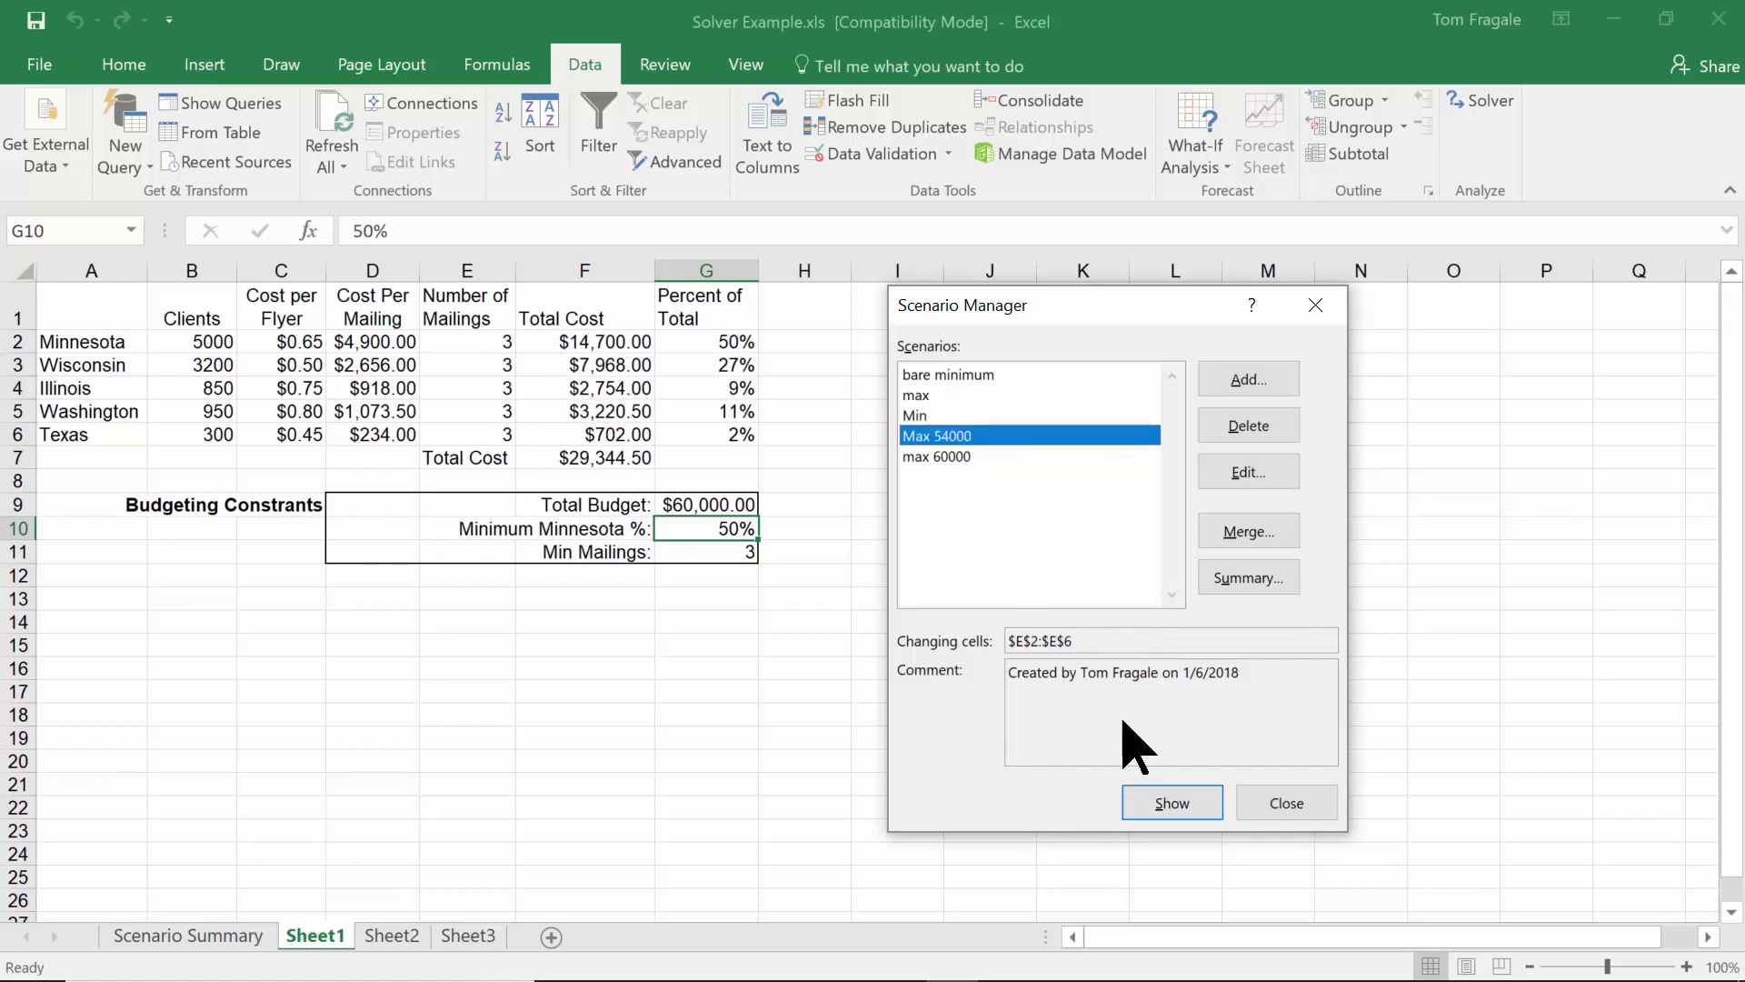
{"action": "left_click", "coordinate": [1174, 804]}
{"action": "left_click", "coordinate": [977, 459]}
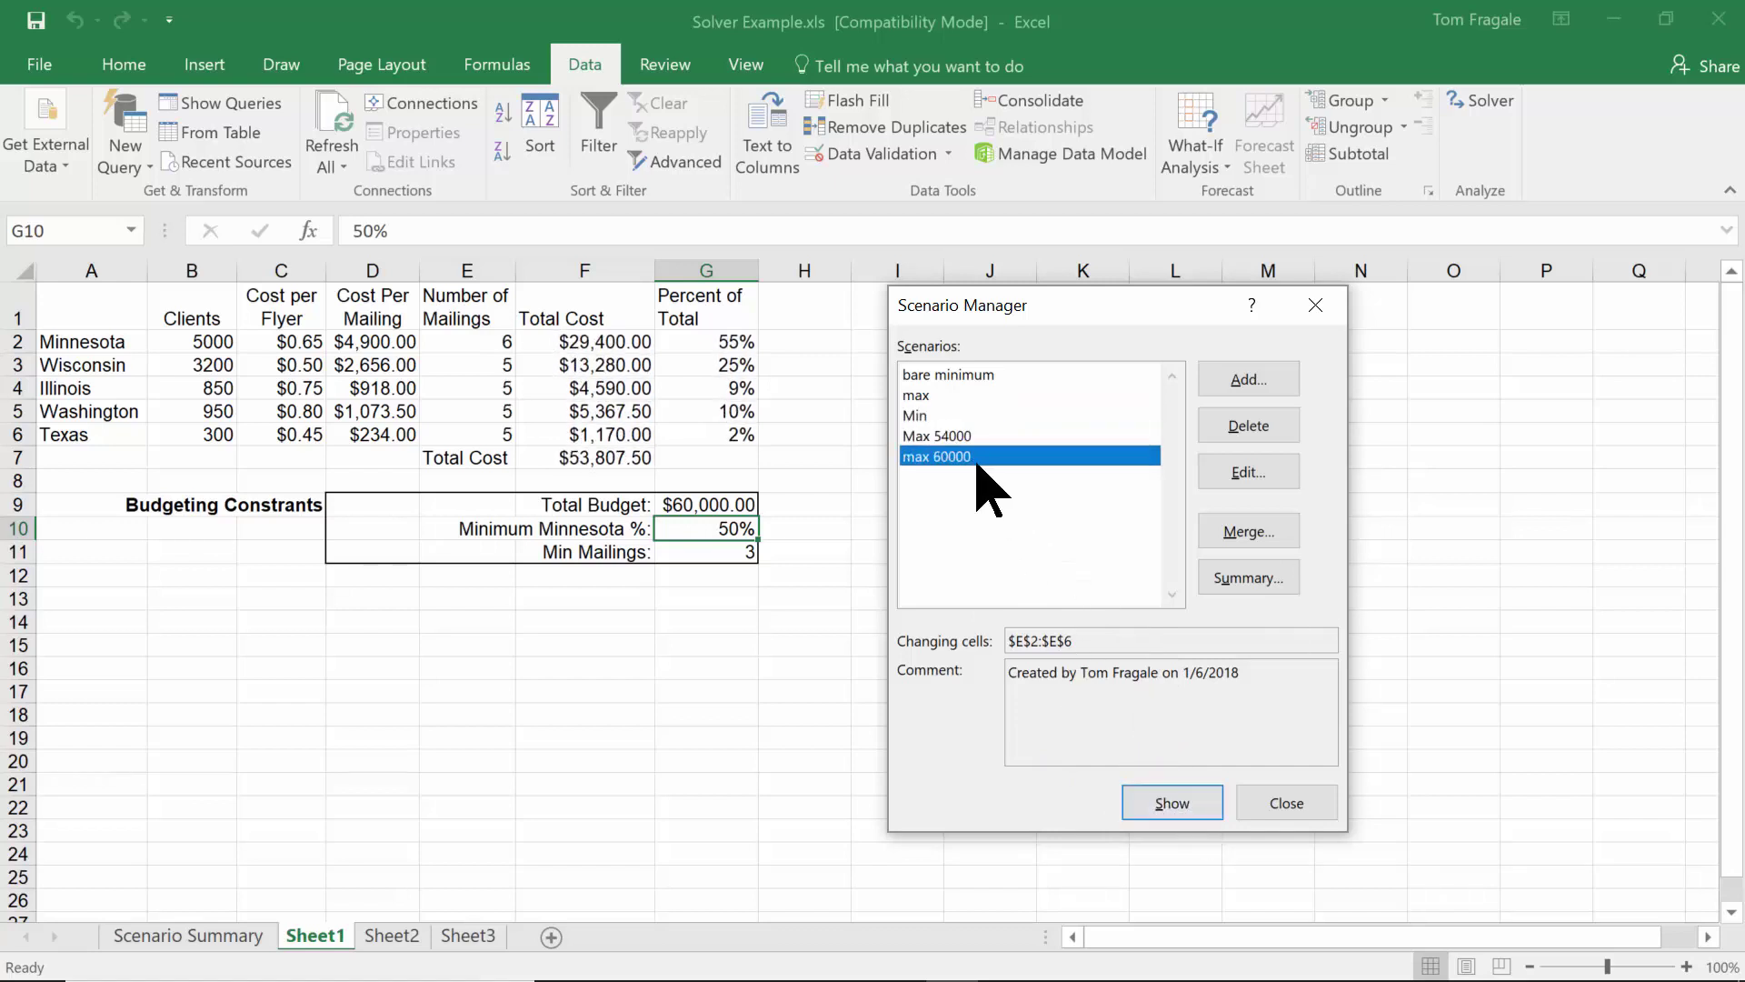
{"action": "left_click", "coordinate": [1170, 812]}
{"action": "left_click", "coordinate": [1283, 814]}
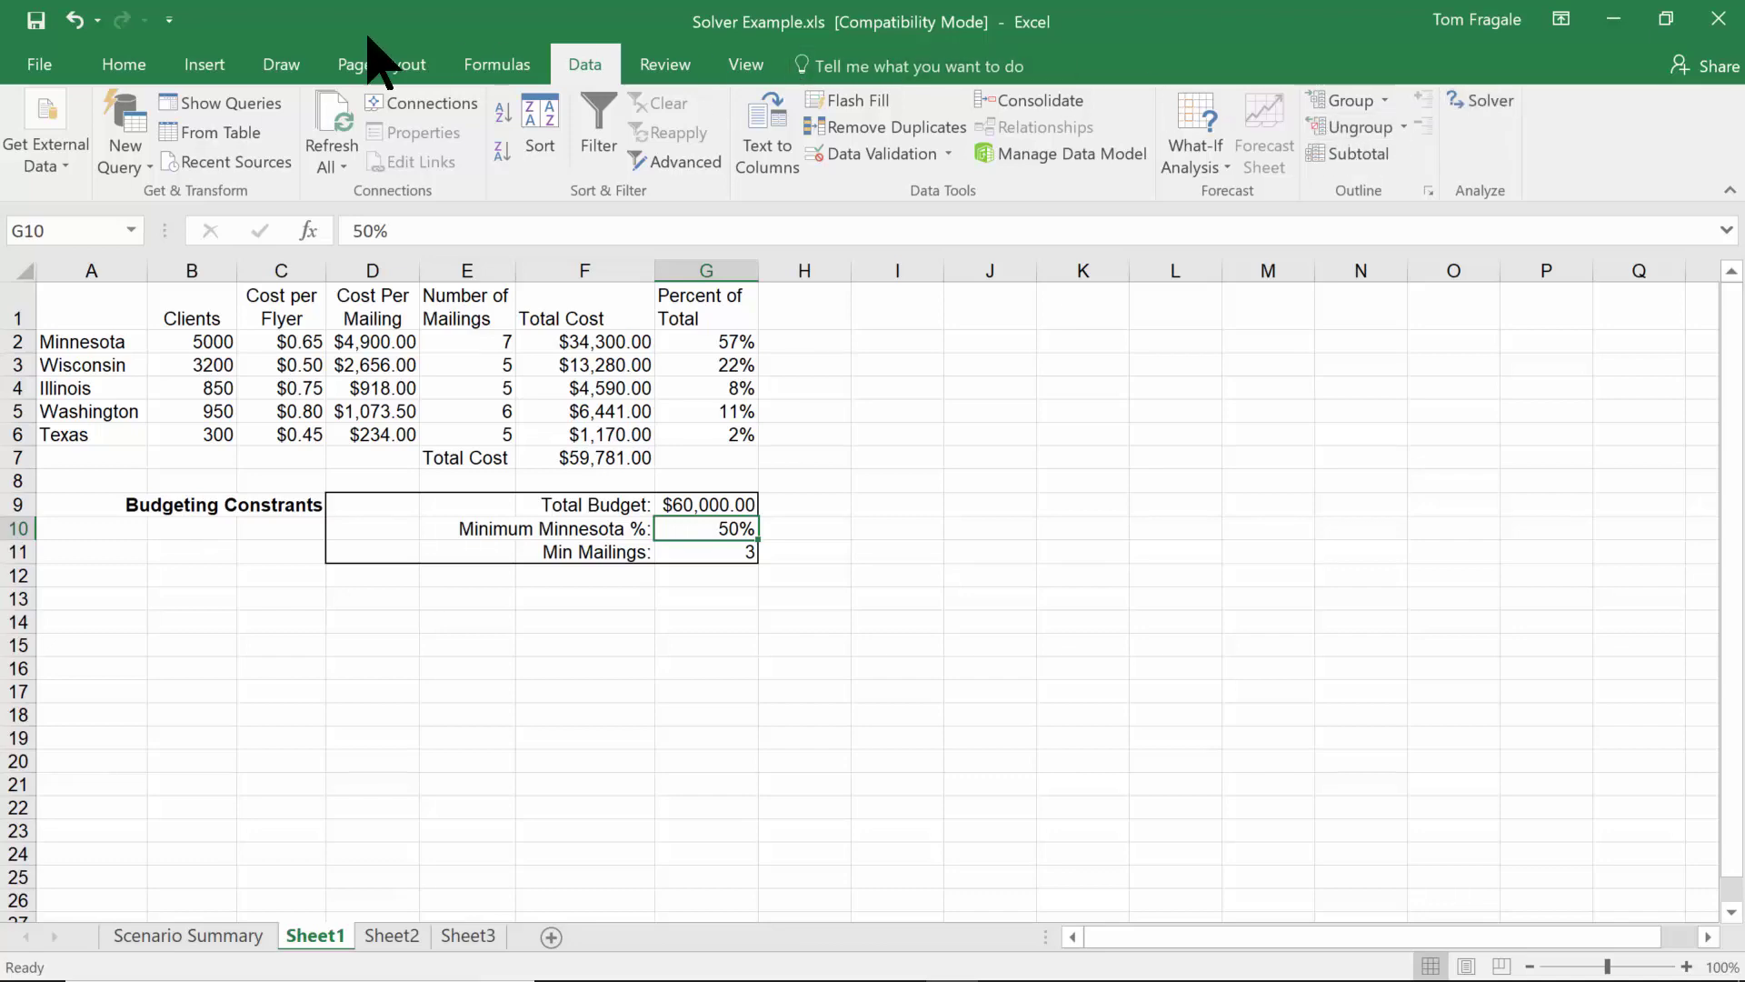
{"action": "left_click", "coordinate": [45, 65]}
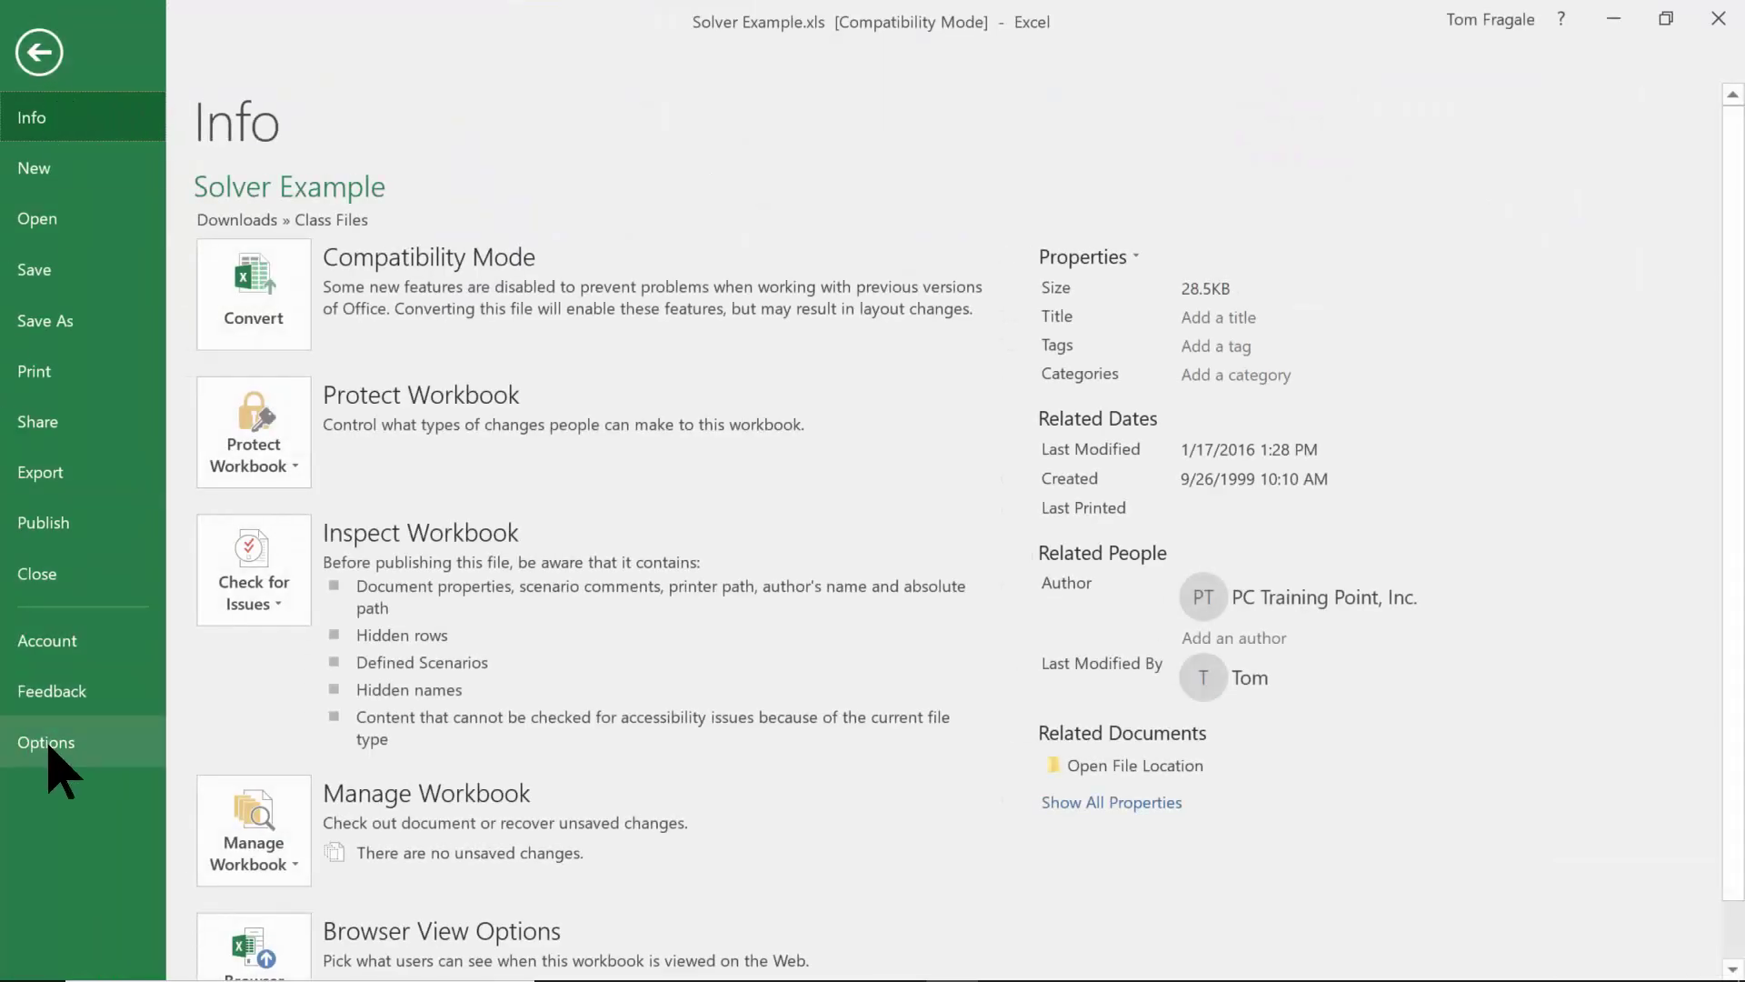
- Enable the Solver Add-in from the Excel Add-ins list in Options
{"action": "left_click", "coordinate": [47, 743]}
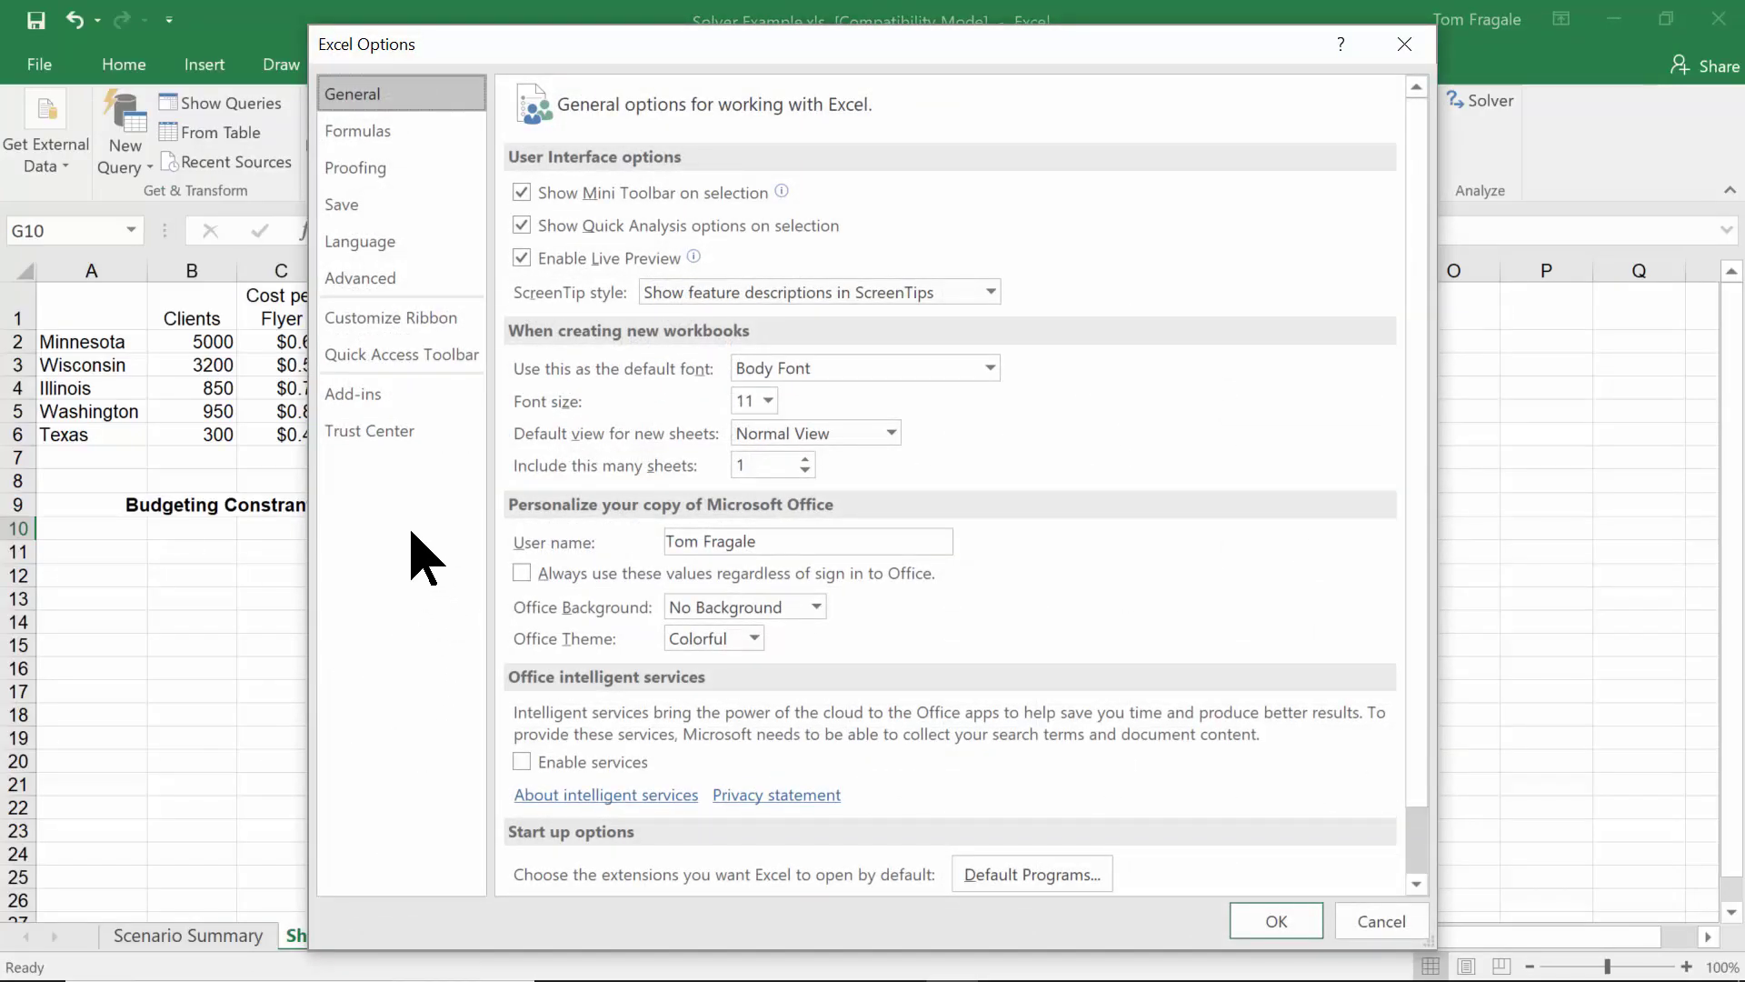
{"action": "left_click", "coordinate": [373, 394]}
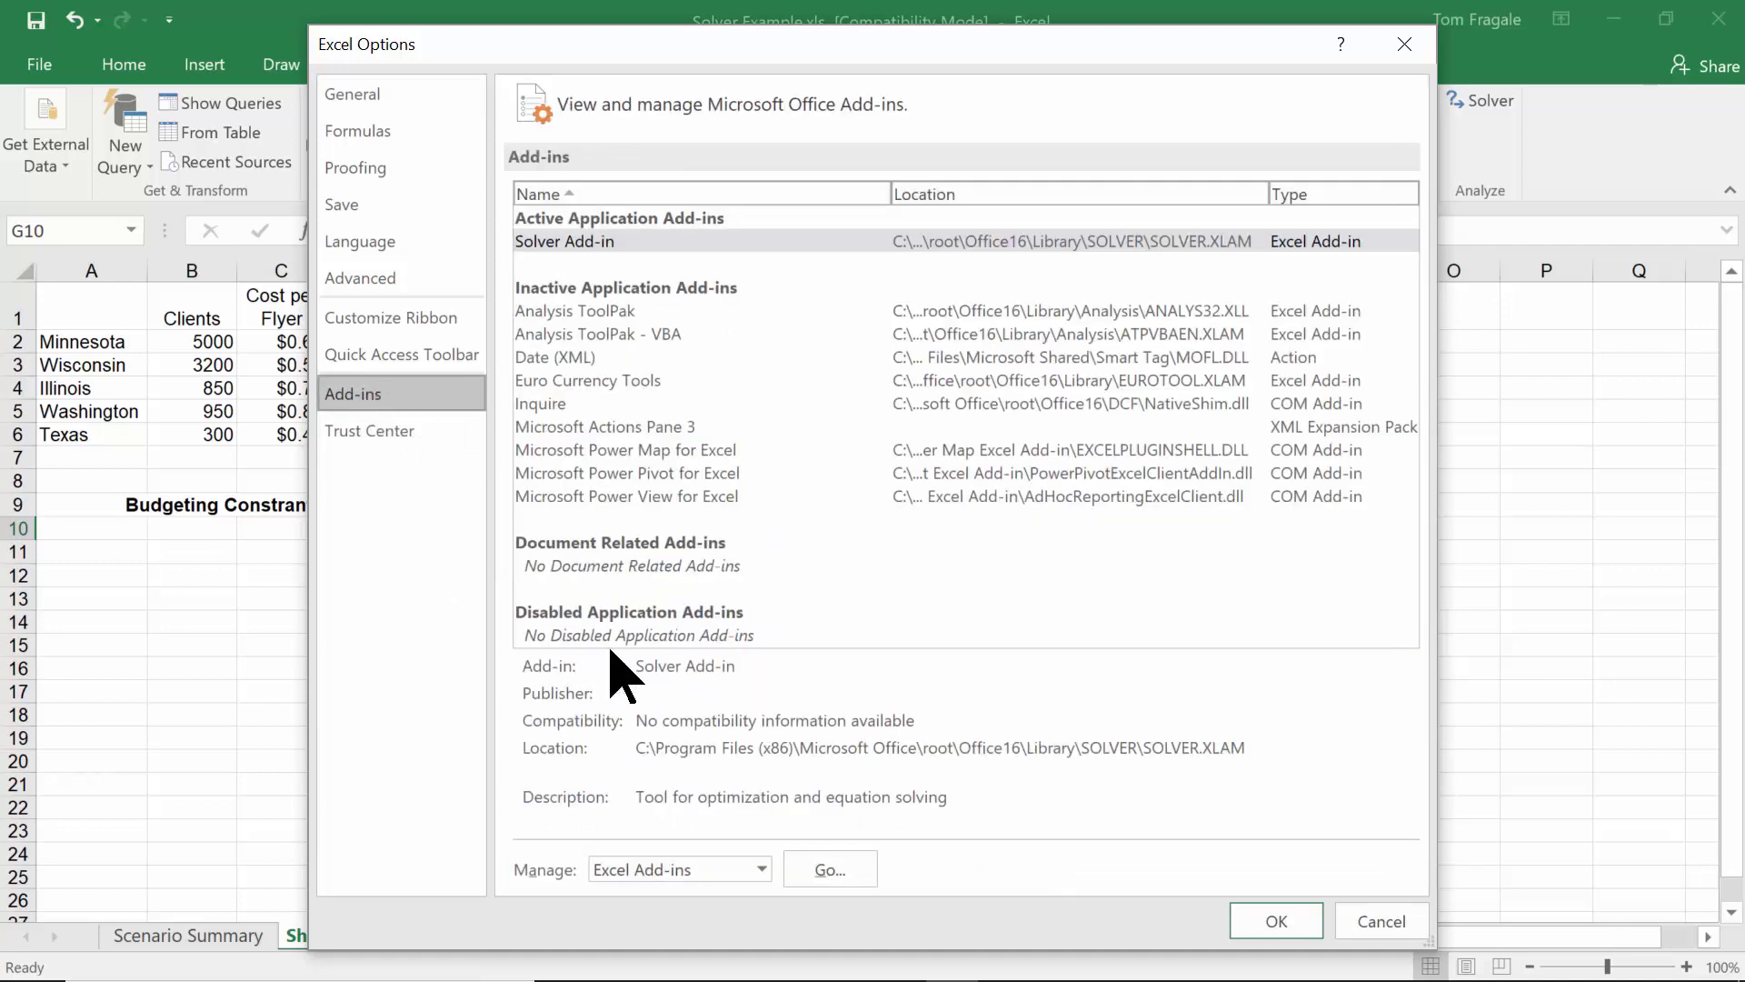
{"action": "left_click", "coordinate": [831, 871]}
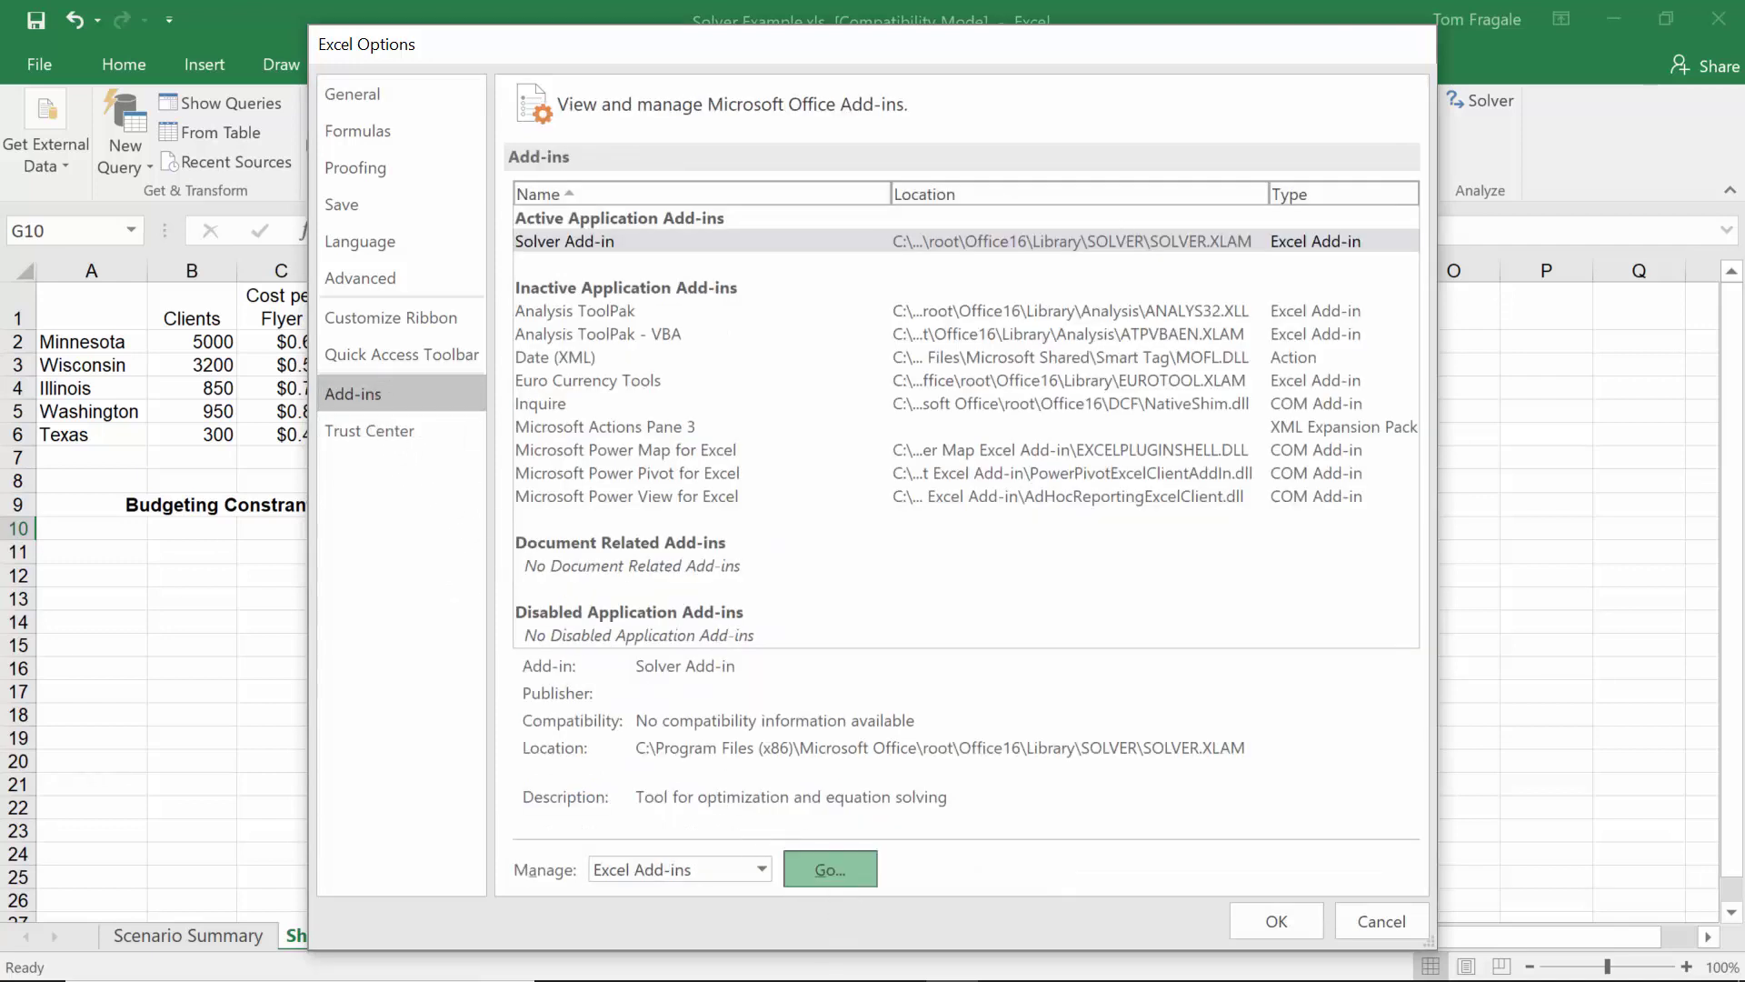
{"action": "left_click", "coordinate": [950, 417]}
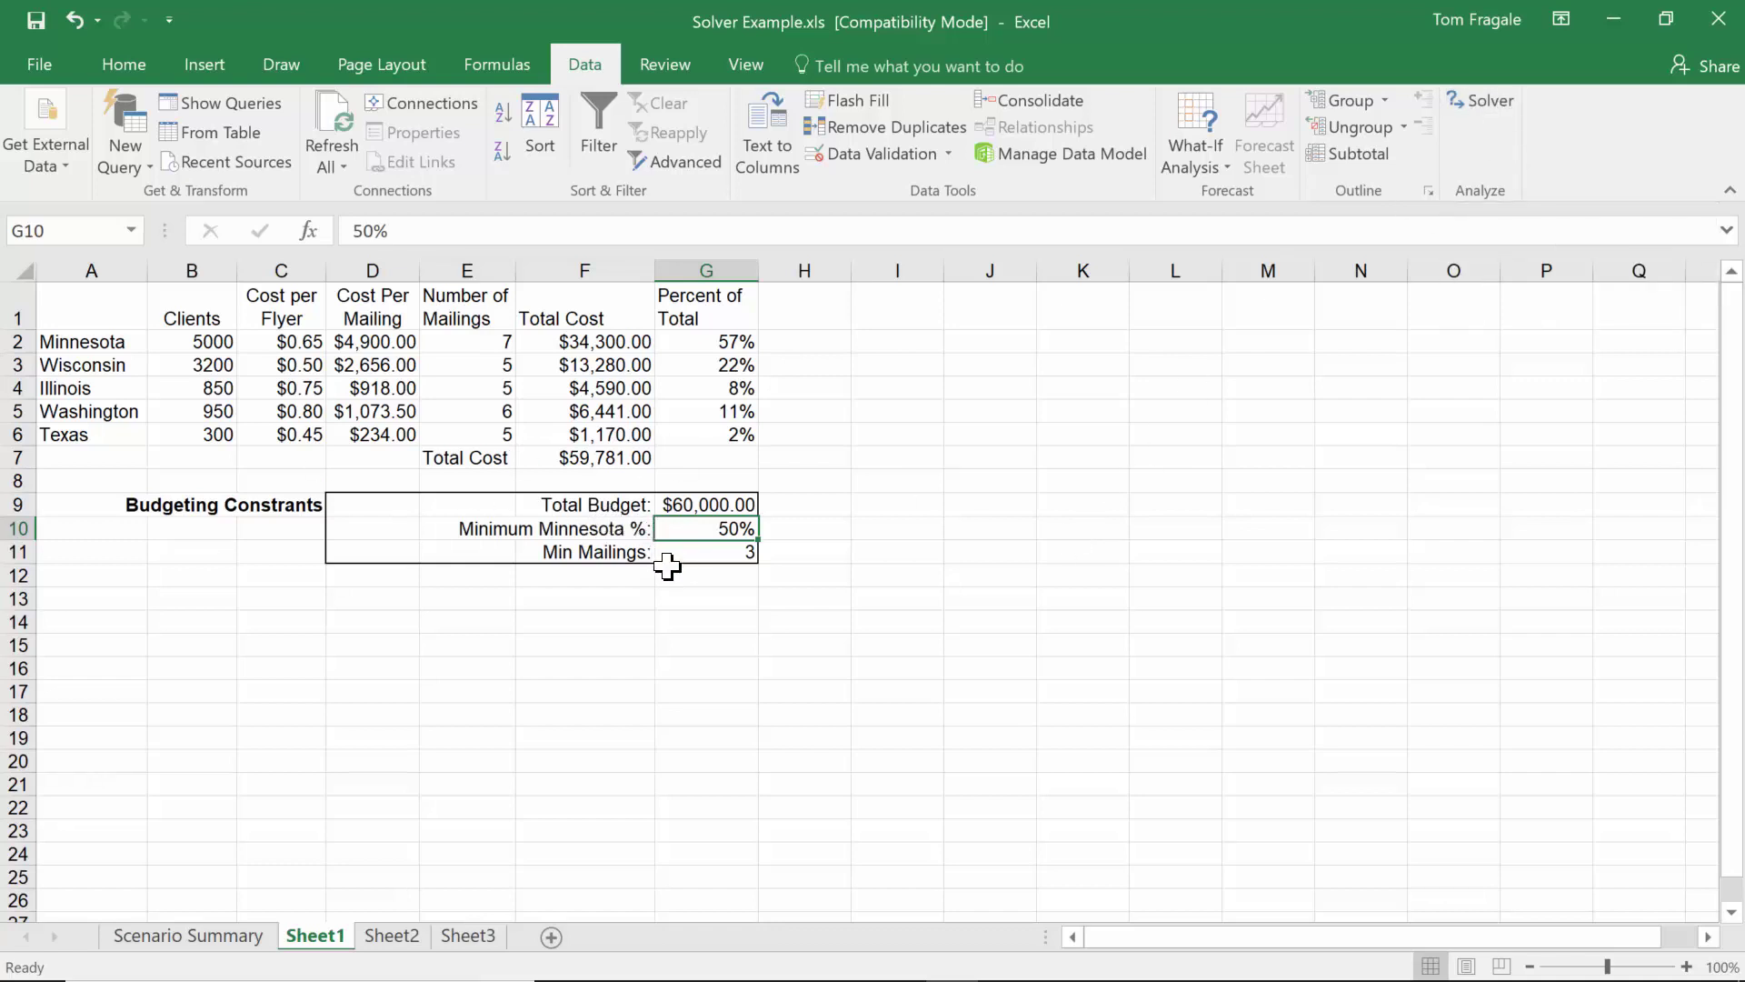
{"action": "left_click", "coordinate": [1484, 101]}
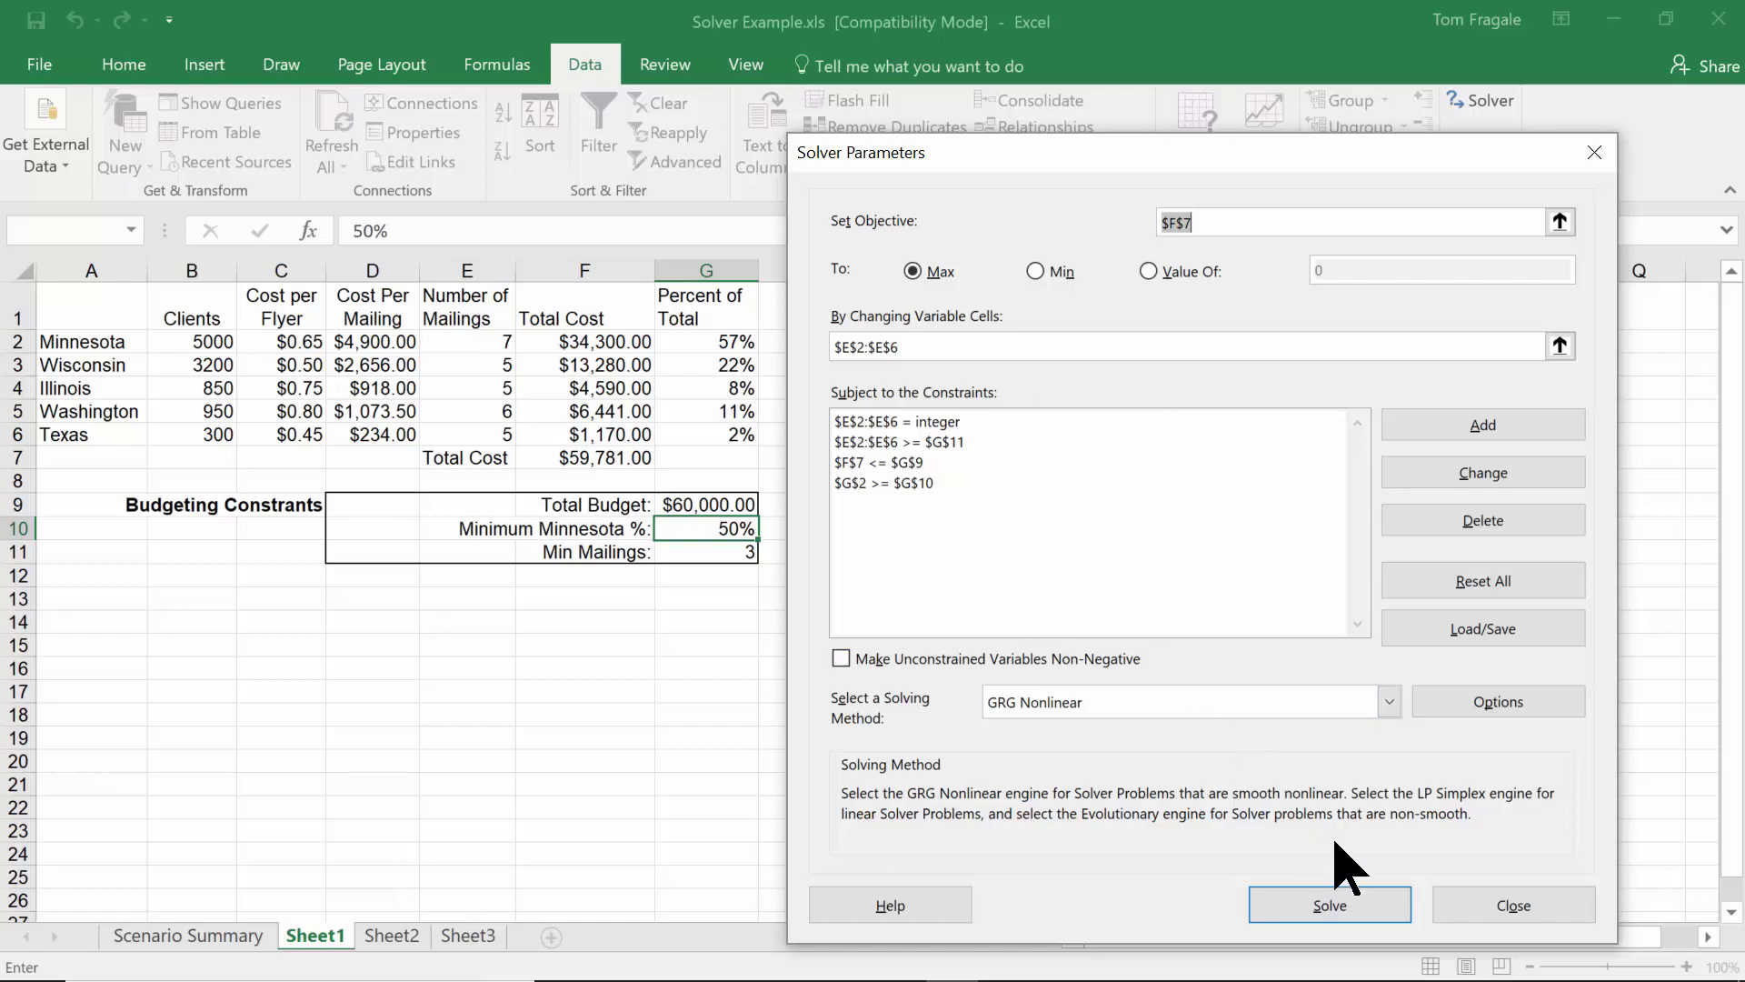
{"action": "left_click", "coordinate": [1495, 909]}
{"action": "mouse_move", "coordinate": [1463, 950]}
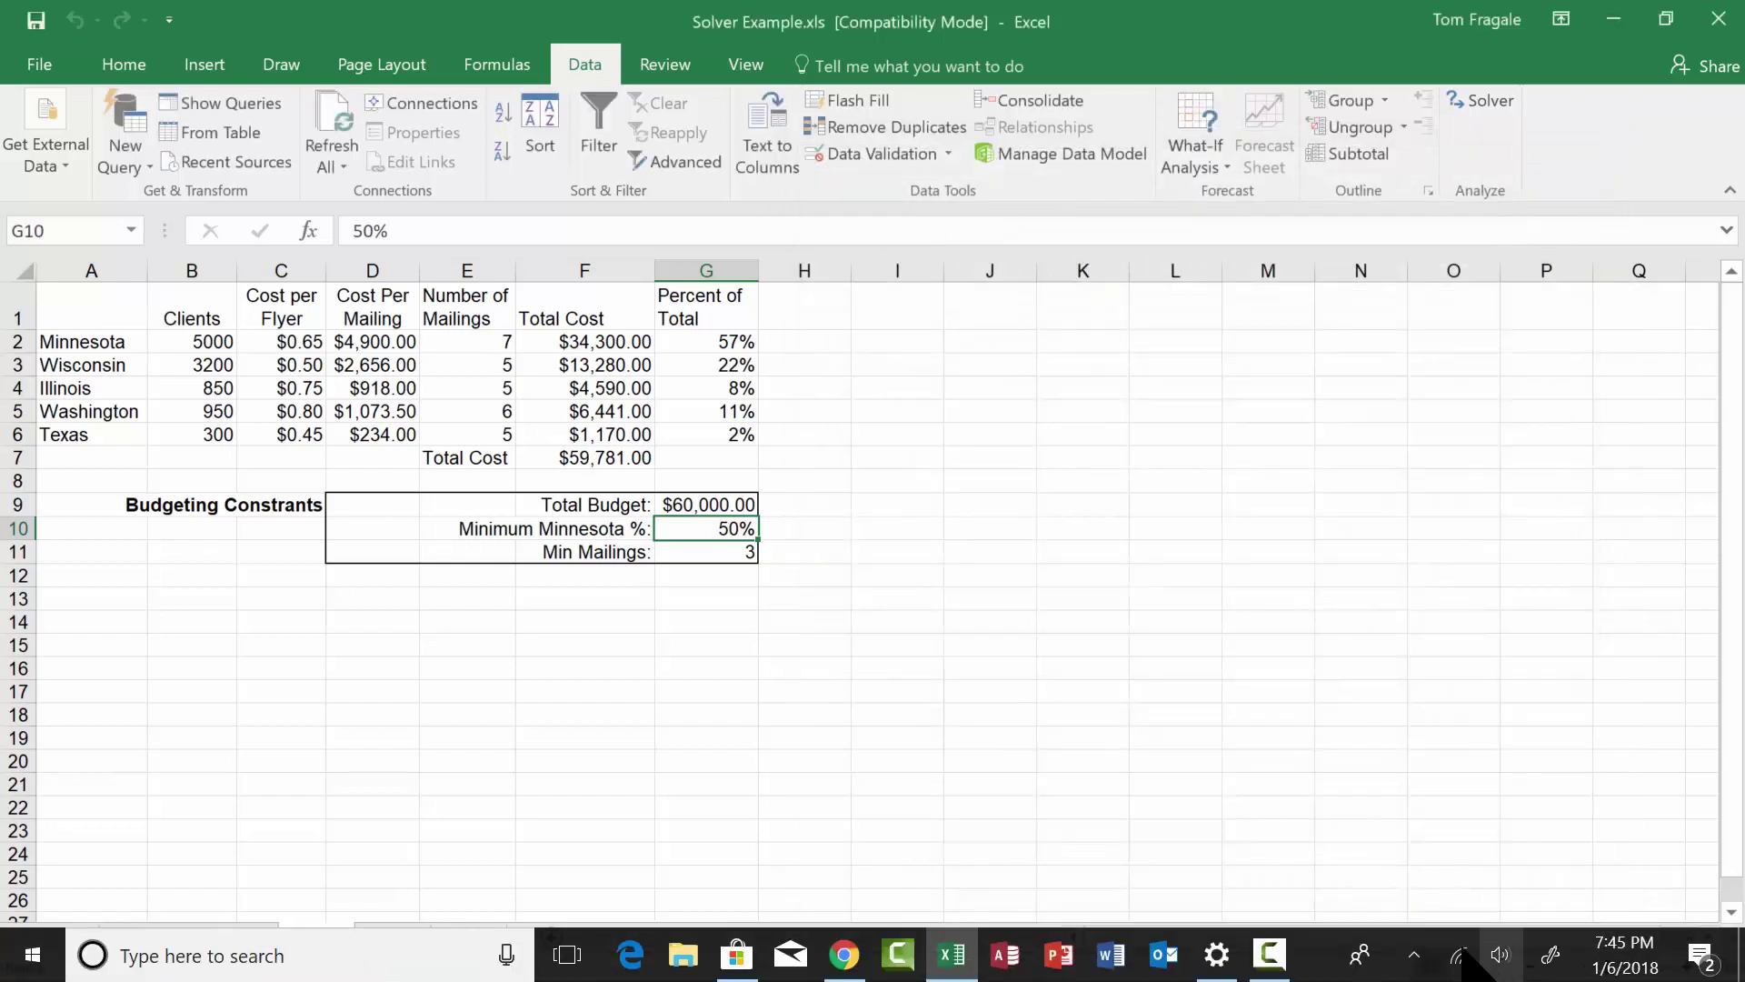